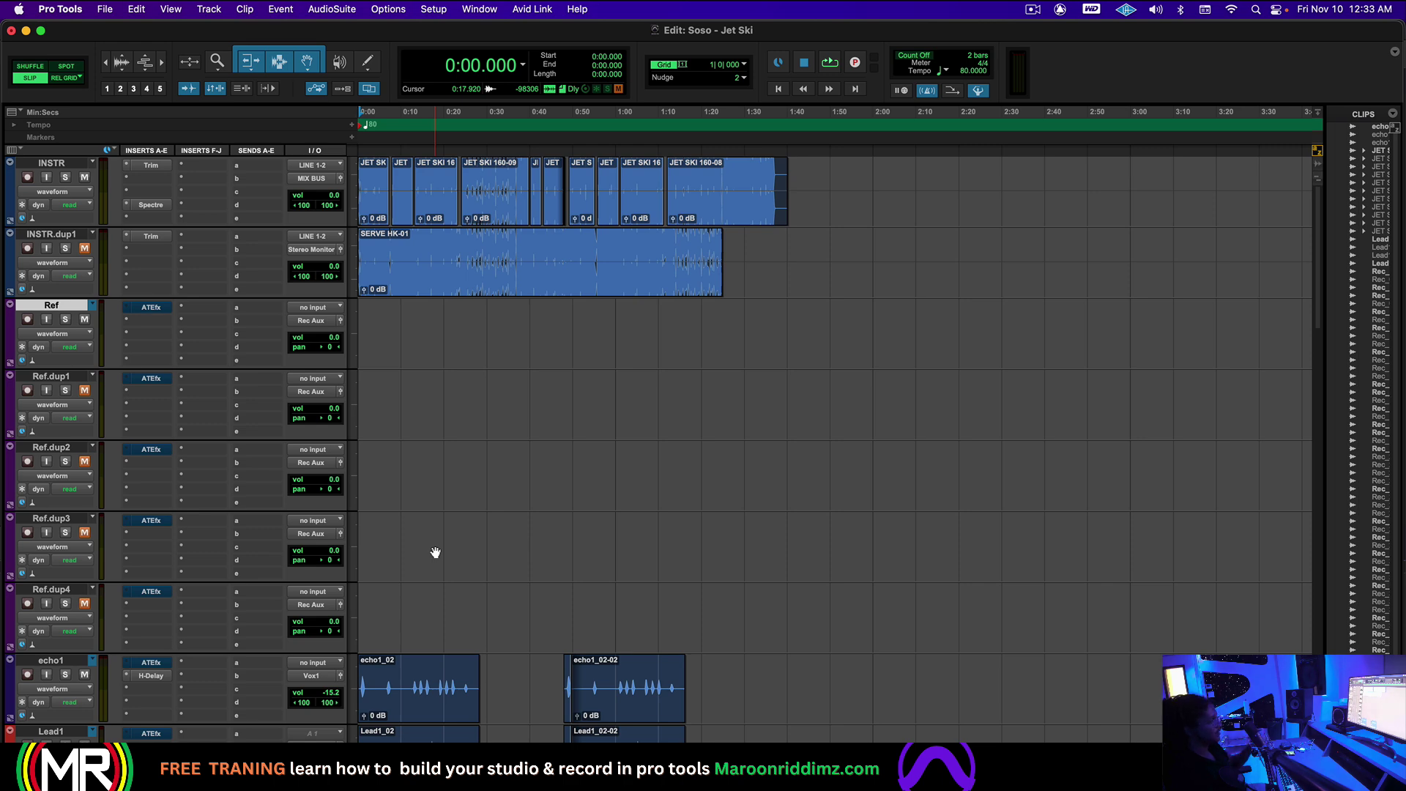
Step: Hide and make inactive the tracks INSTR.dup1 through Ref.dup4
{"action": "scroll", "coordinate": [435, 552], "scroll_direction": "down", "scroll_amount": 1}
{"action": "scroll", "coordinate": [435, 552], "scroll_direction": "up", "scroll_amount": 1}
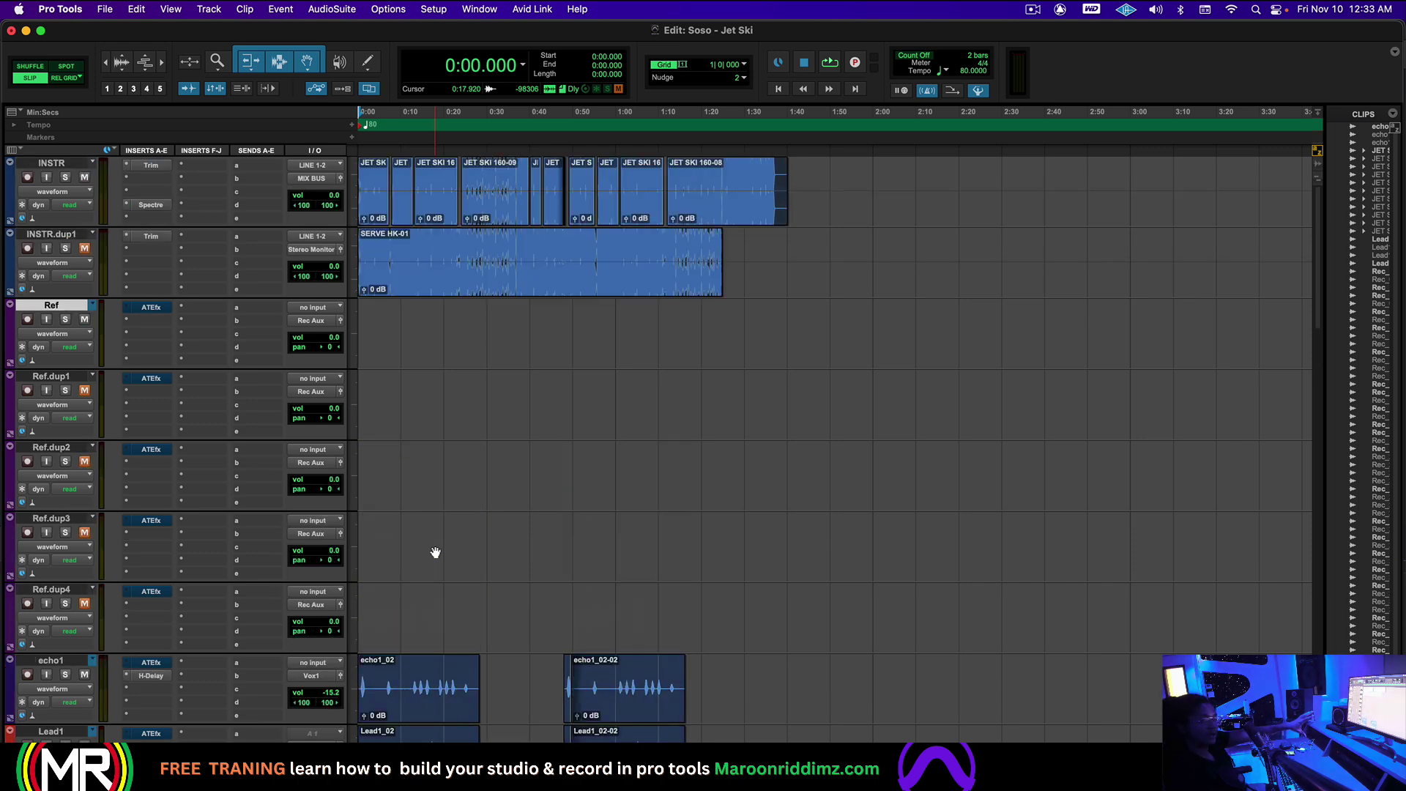
{"action": "scroll", "coordinate": [435, 552], "scroll_direction": "down", "scroll_amount": 6}
{"action": "scroll", "coordinate": [435, 552], "scroll_direction": "up", "scroll_amount": 6}
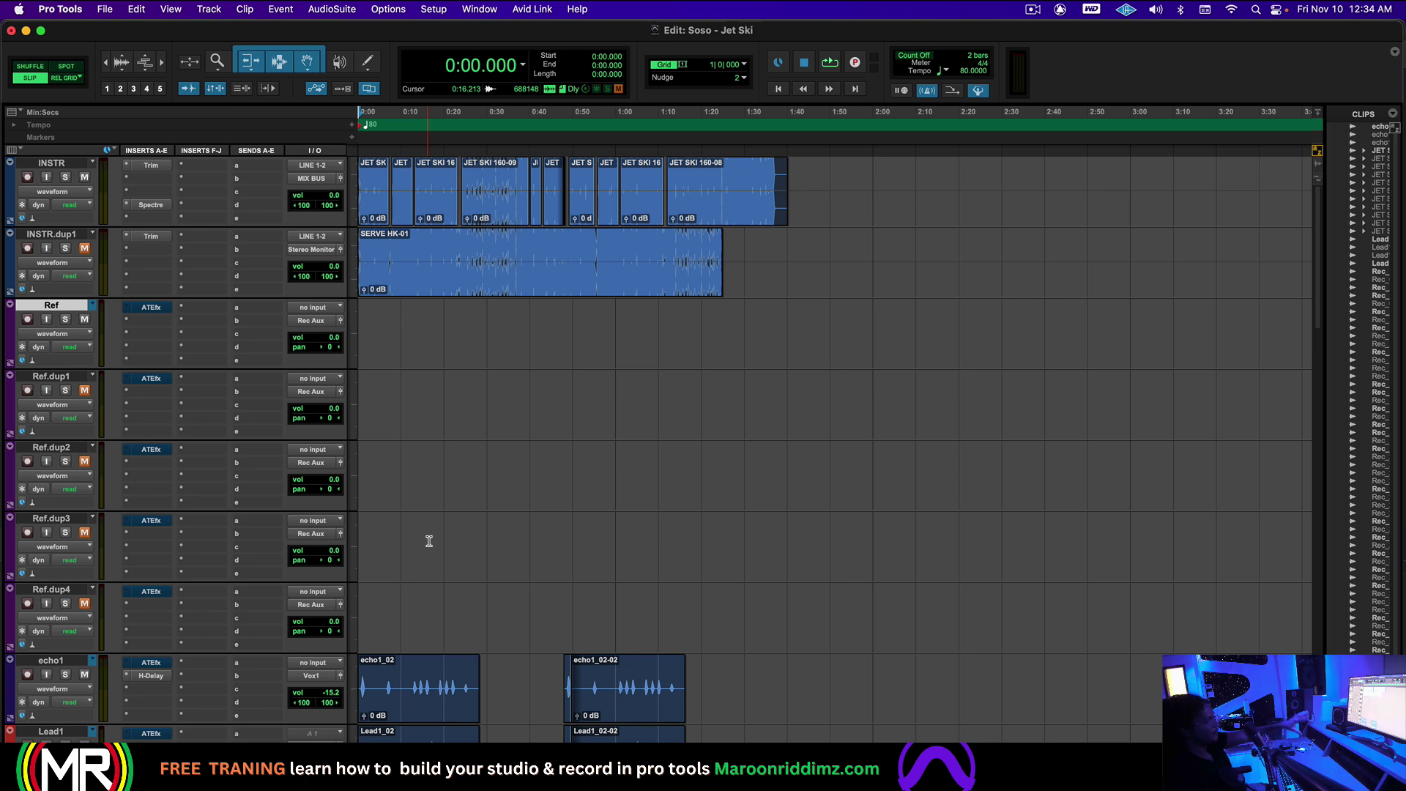
{"action": "scroll", "coordinate": [429, 540], "scroll_direction": "down", "scroll_amount": 2}
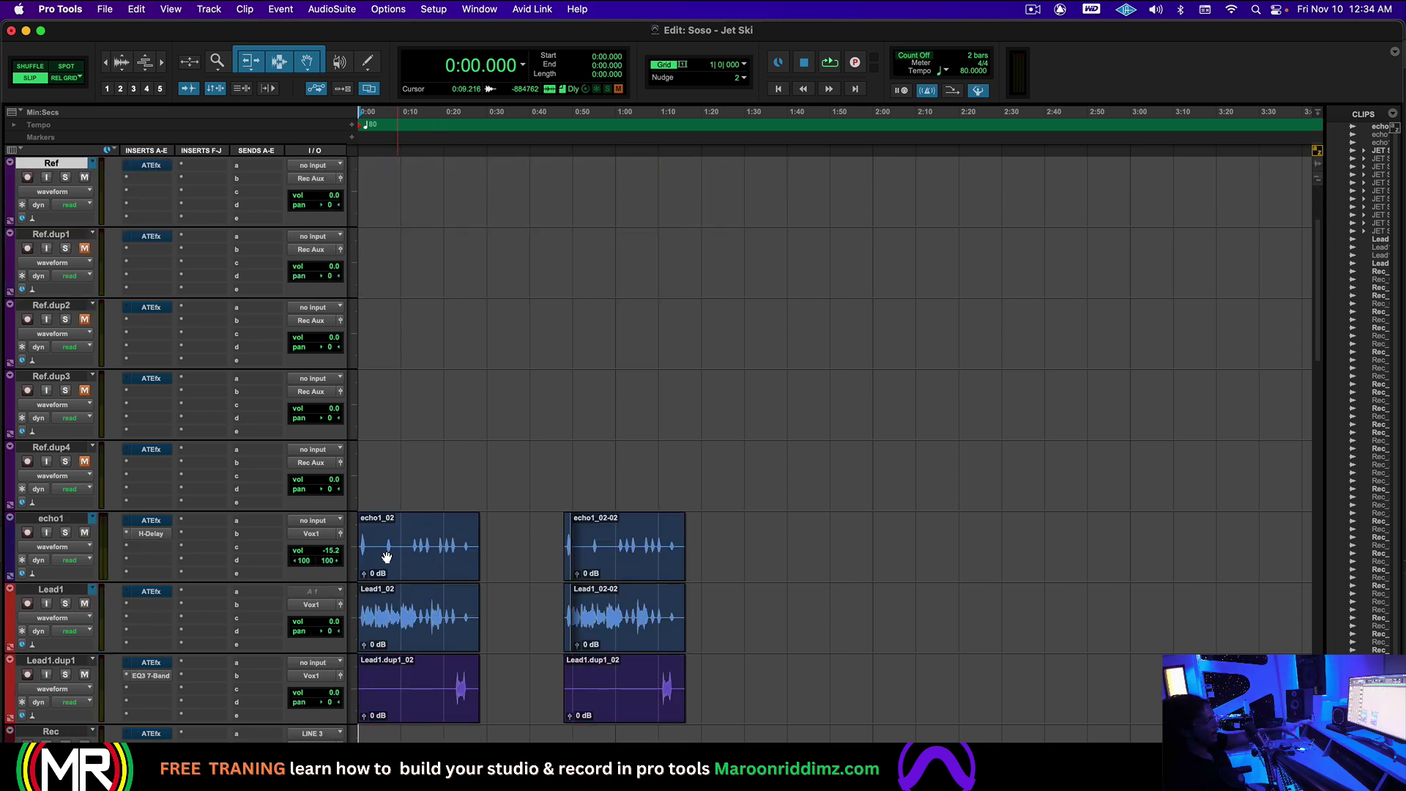
{"action": "scroll", "coordinate": [455, 571], "scroll_direction": "up", "scroll_amount": 2}
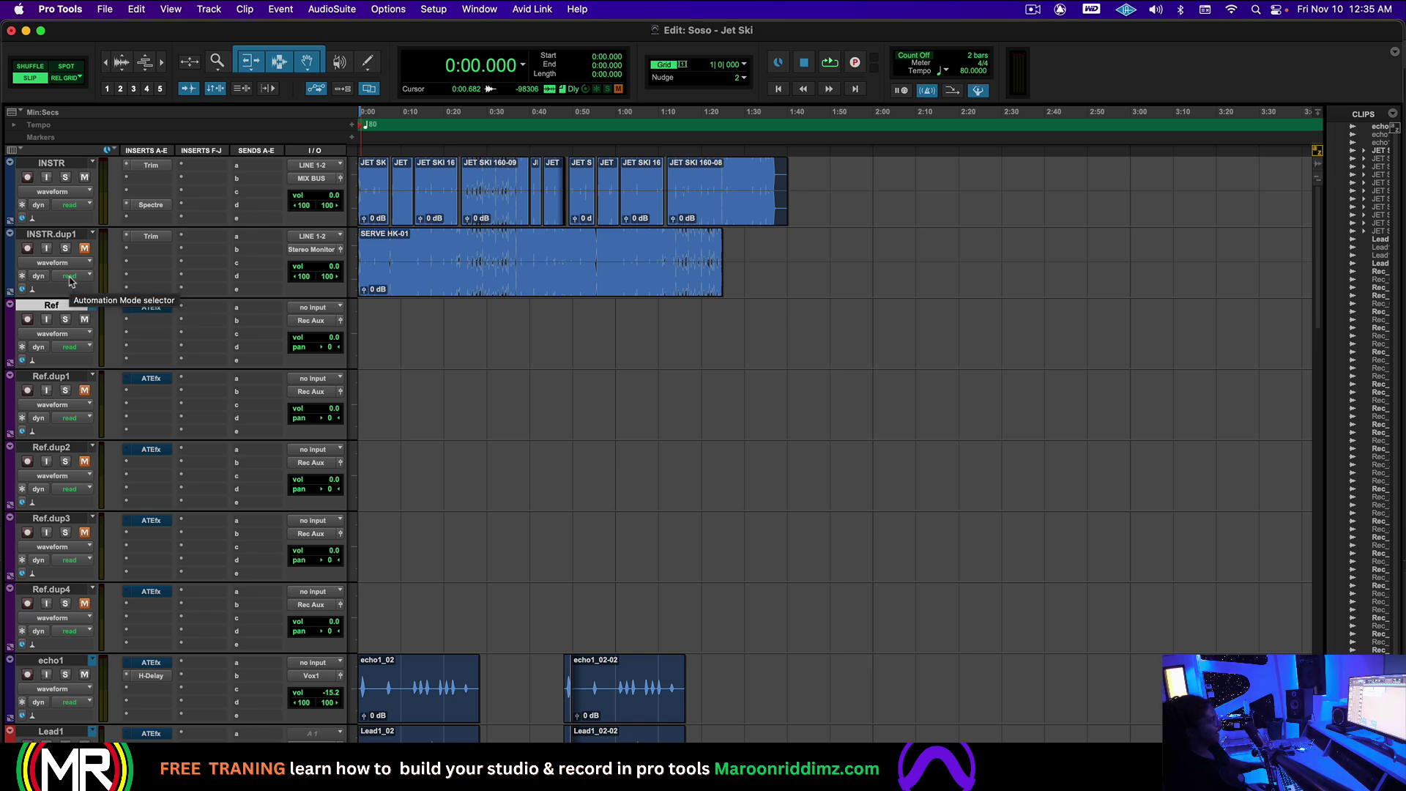
{"action": "left_click", "coordinate": [79, 235]}
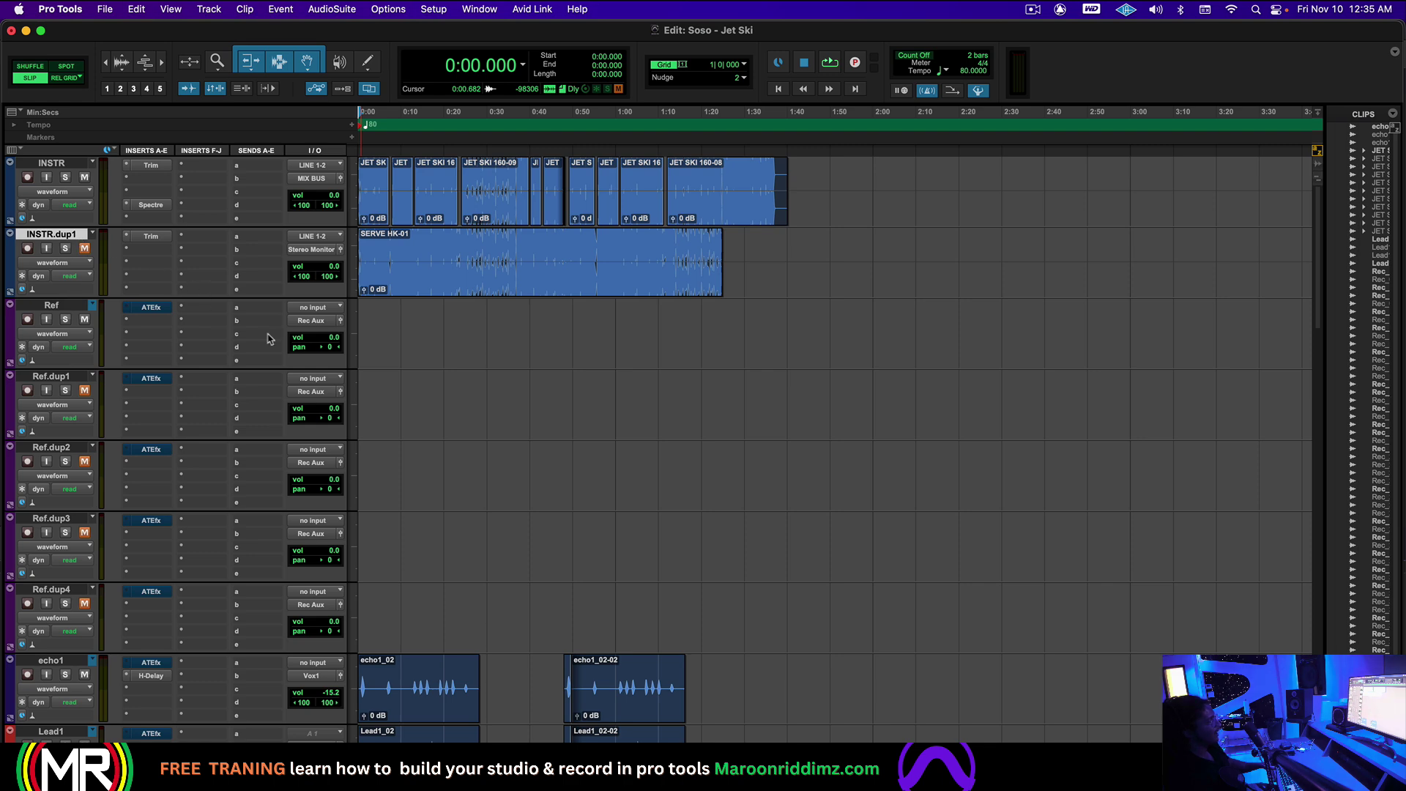
{"action": "scroll", "coordinate": [132, 358], "scroll_direction": "down", "scroll_amount": 2}
{"action": "scroll", "coordinate": [131, 358], "scroll_direction": "down", "scroll_amount": 15}
{"action": "scroll", "coordinate": [130, 358], "scroll_direction": "down", "scroll_amount": 10}
{"action": "scroll", "coordinate": [130, 358], "scroll_direction": "up", "scroll_amount": 15}
{"action": "scroll", "coordinate": [131, 358], "scroll_direction": "up", "scroll_amount": 20}
{"action": "left_click", "coordinate": [83, 592], "text": "shift"}
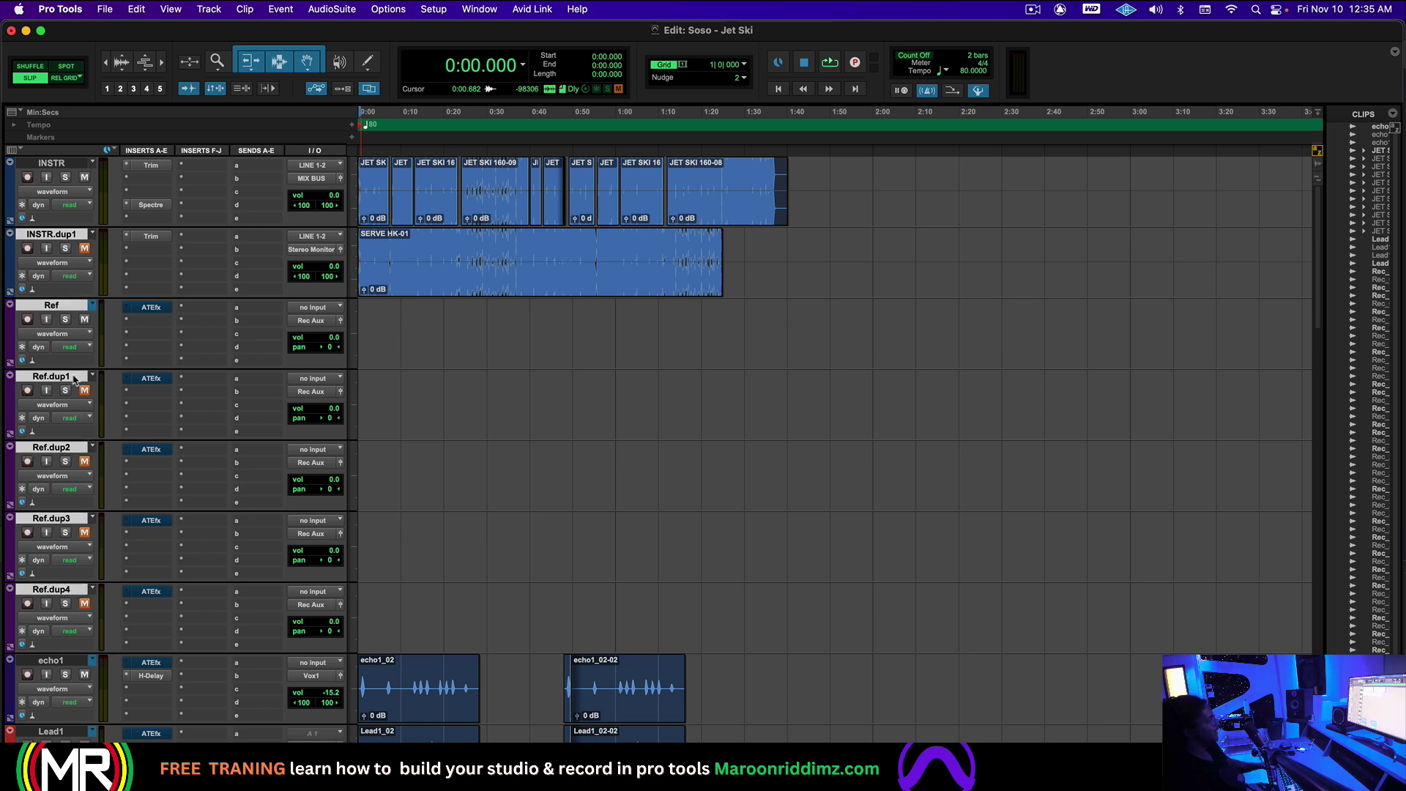
{"action": "left_click", "coordinate": [65, 234]}
{"action": "left_click", "coordinate": [83, 590], "text": "shift"}
{"action": "right_click", "coordinate": [80, 589]}
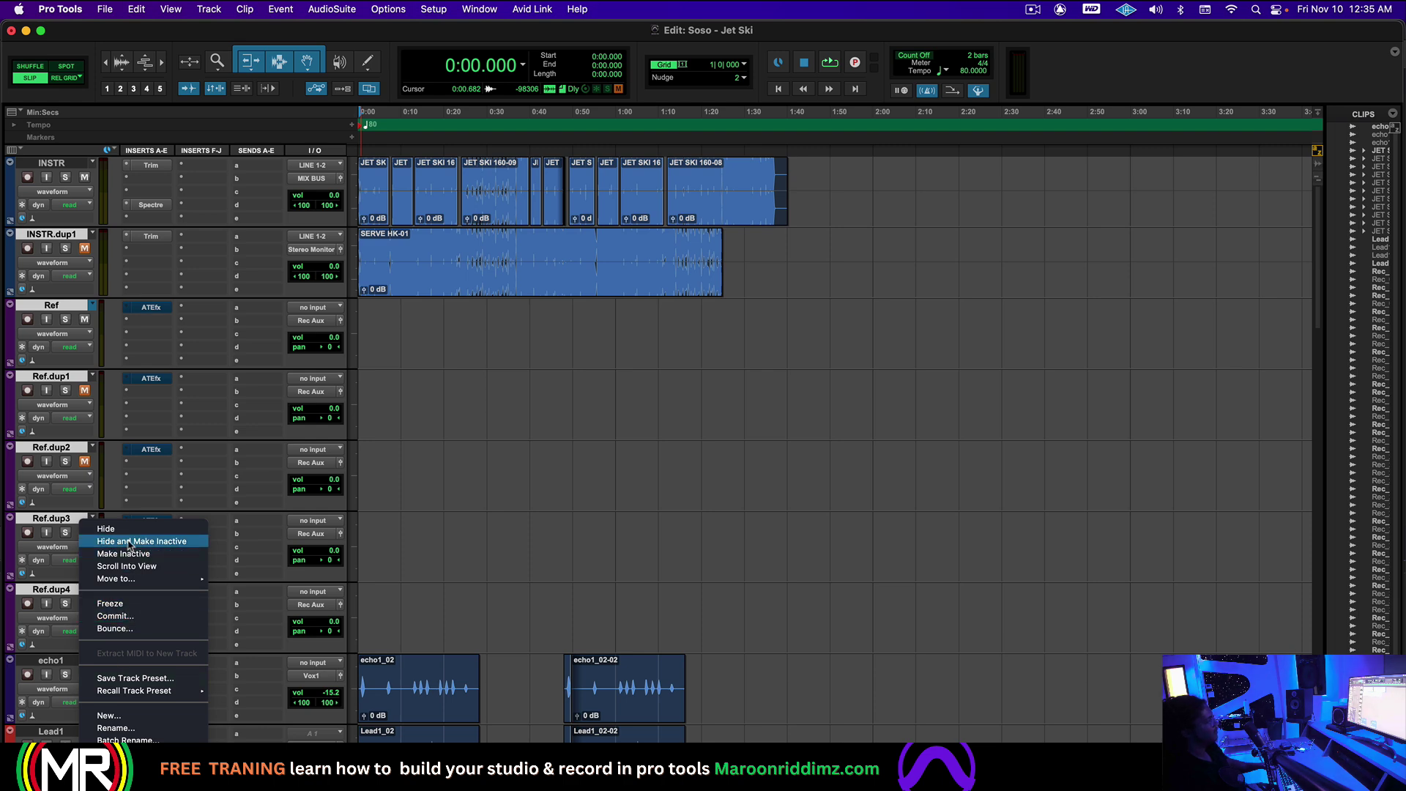
{"action": "left_click", "coordinate": [129, 542]}
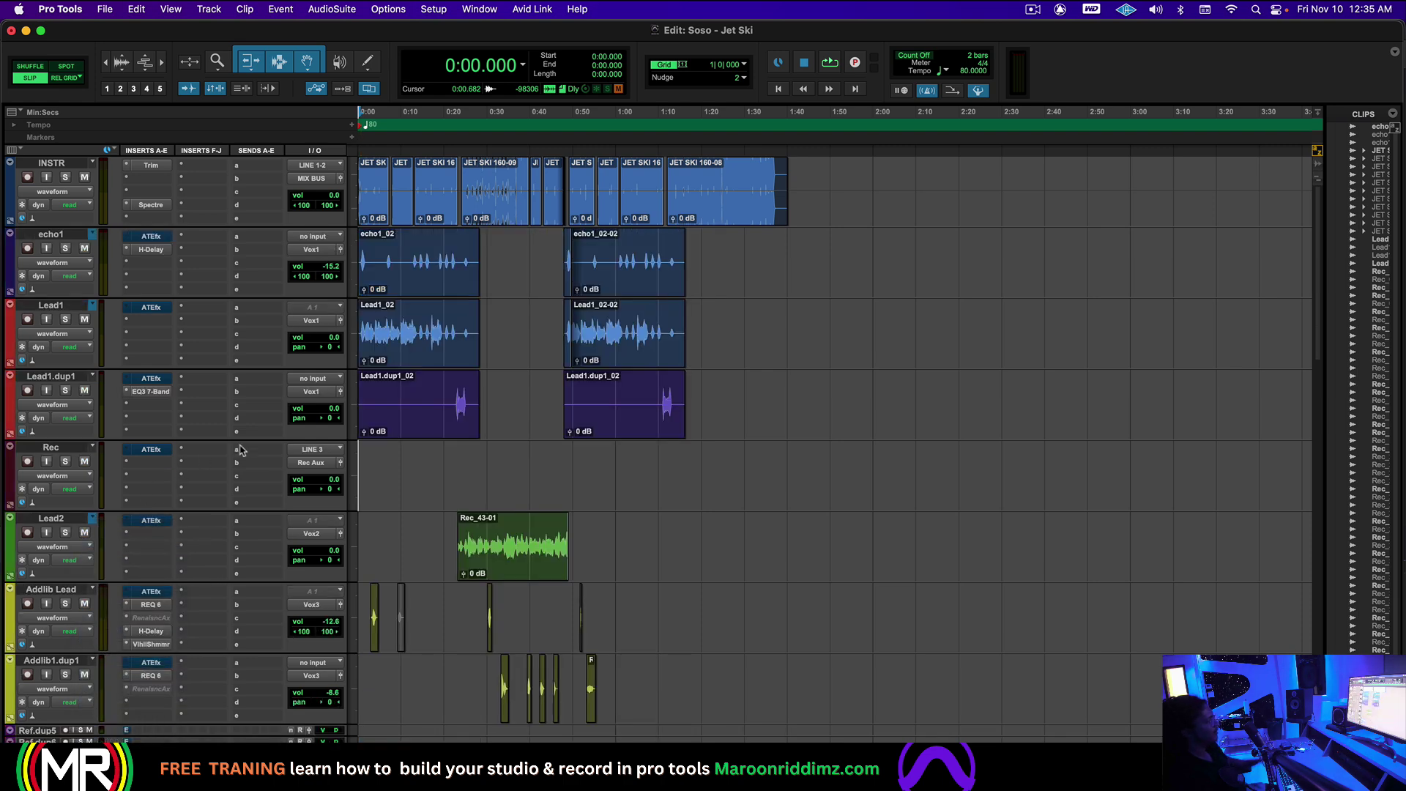
Step: Delete the remaining inactive Ref.dup5 through Ref.dup40 tracks
{"action": "scroll", "coordinate": [212, 467], "scroll_direction": "down", "scroll_amount": 7}
{"action": "scroll", "coordinate": [213, 469], "scroll_direction": "up", "scroll_amount": 3}
{"action": "scroll", "coordinate": [213, 469], "scroll_direction": "down", "scroll_amount": 2}
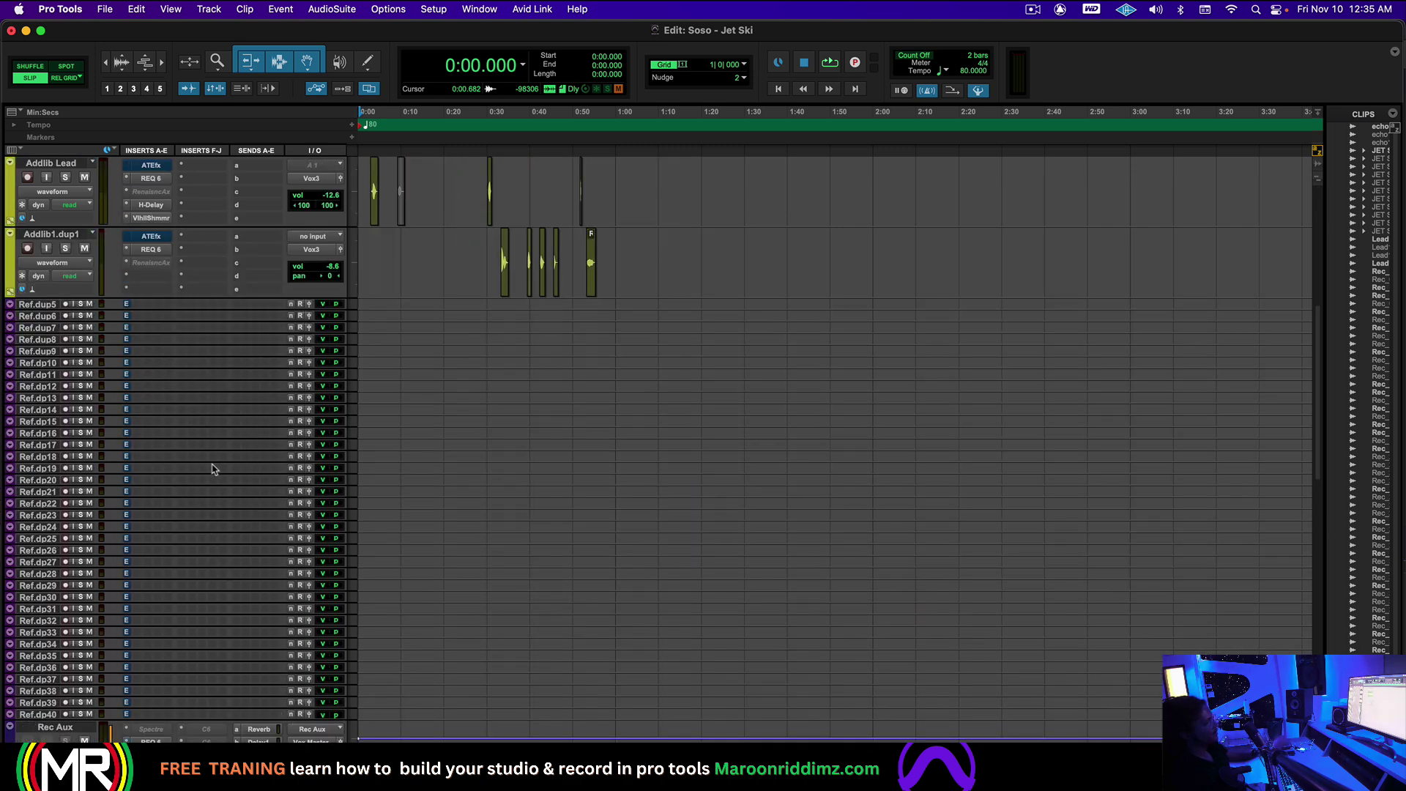
{"action": "left_click", "coordinate": [45, 305]}
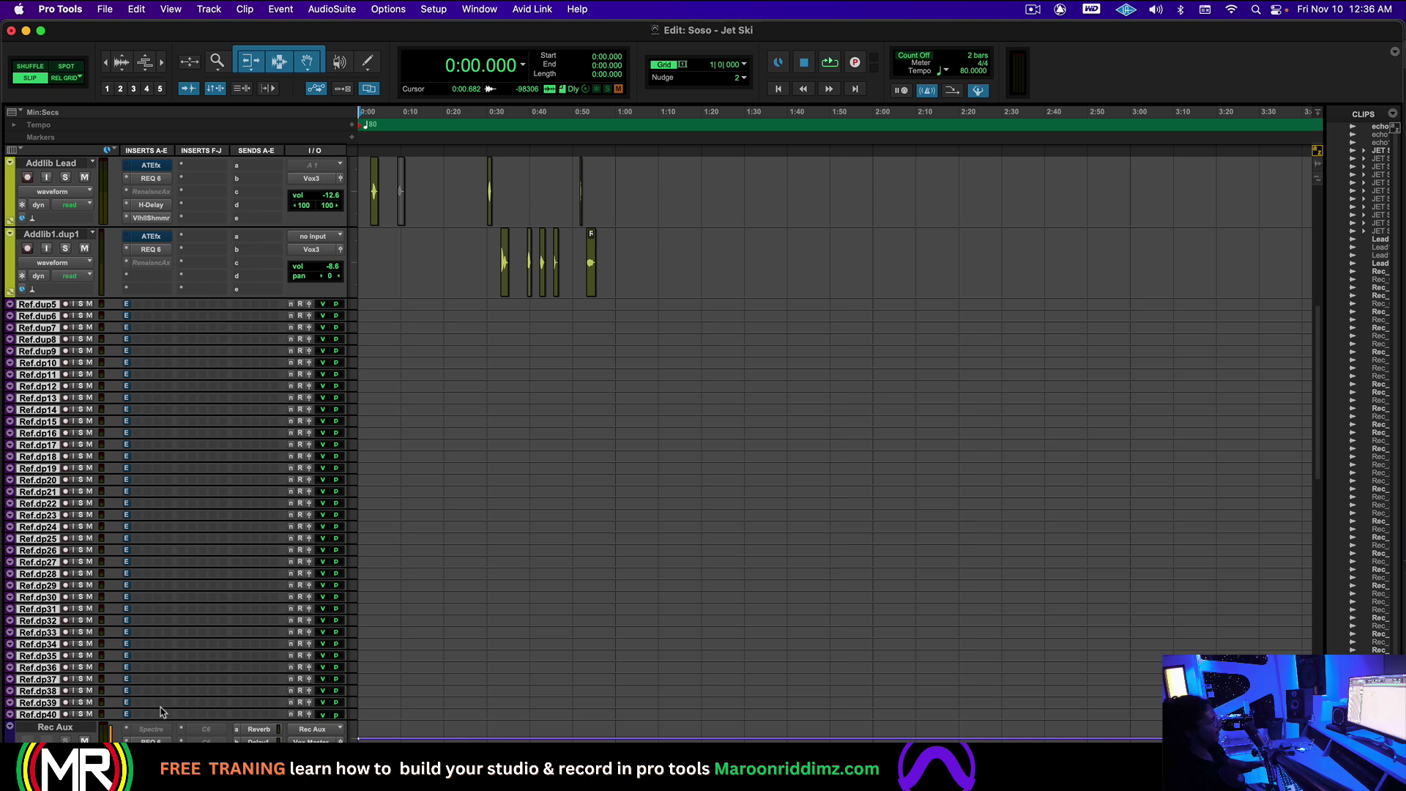
{"action": "right_click", "coordinate": [50, 460]}
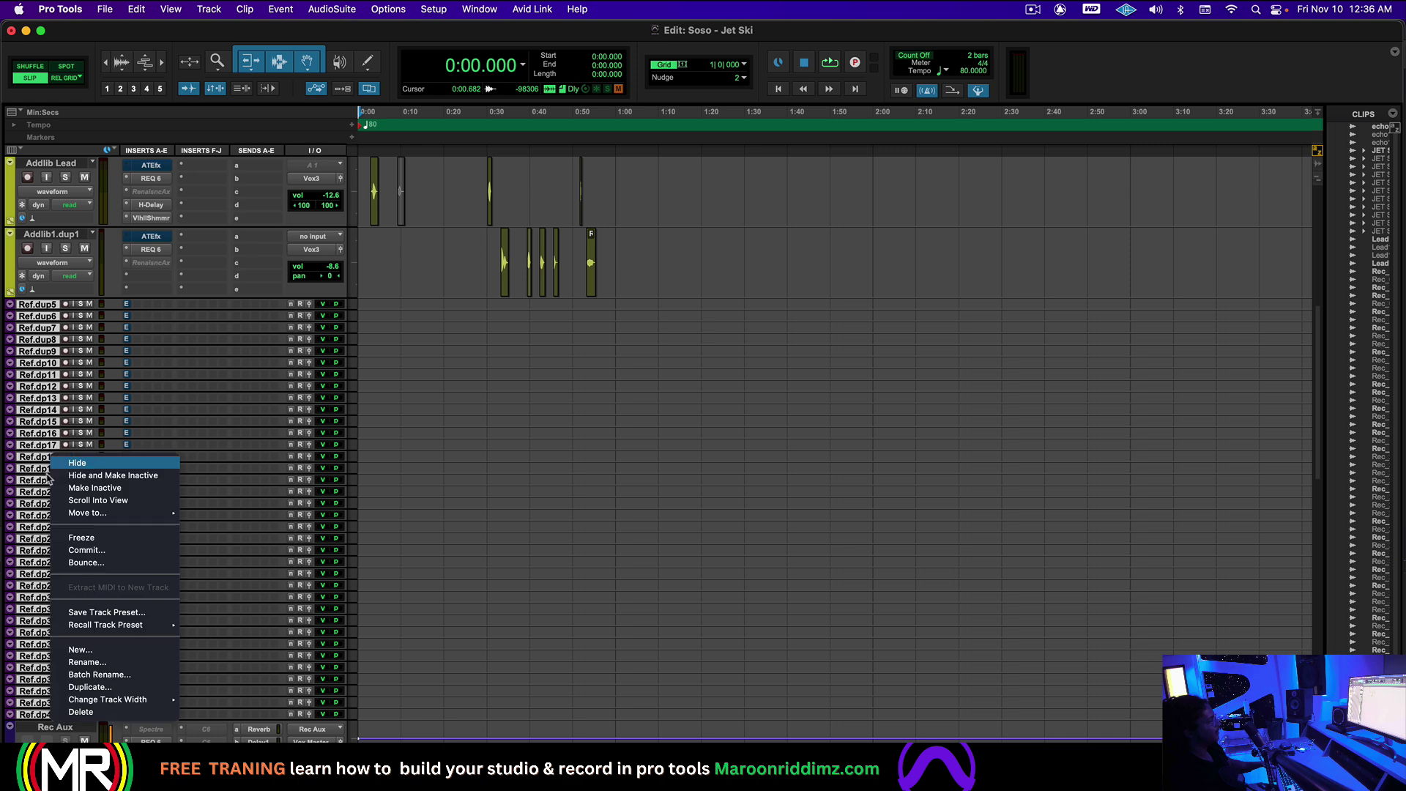
{"action": "left_click", "coordinate": [130, 714]}
{"action": "scroll", "coordinate": [357, 523], "scroll_direction": "up", "scroll_amount": 6}
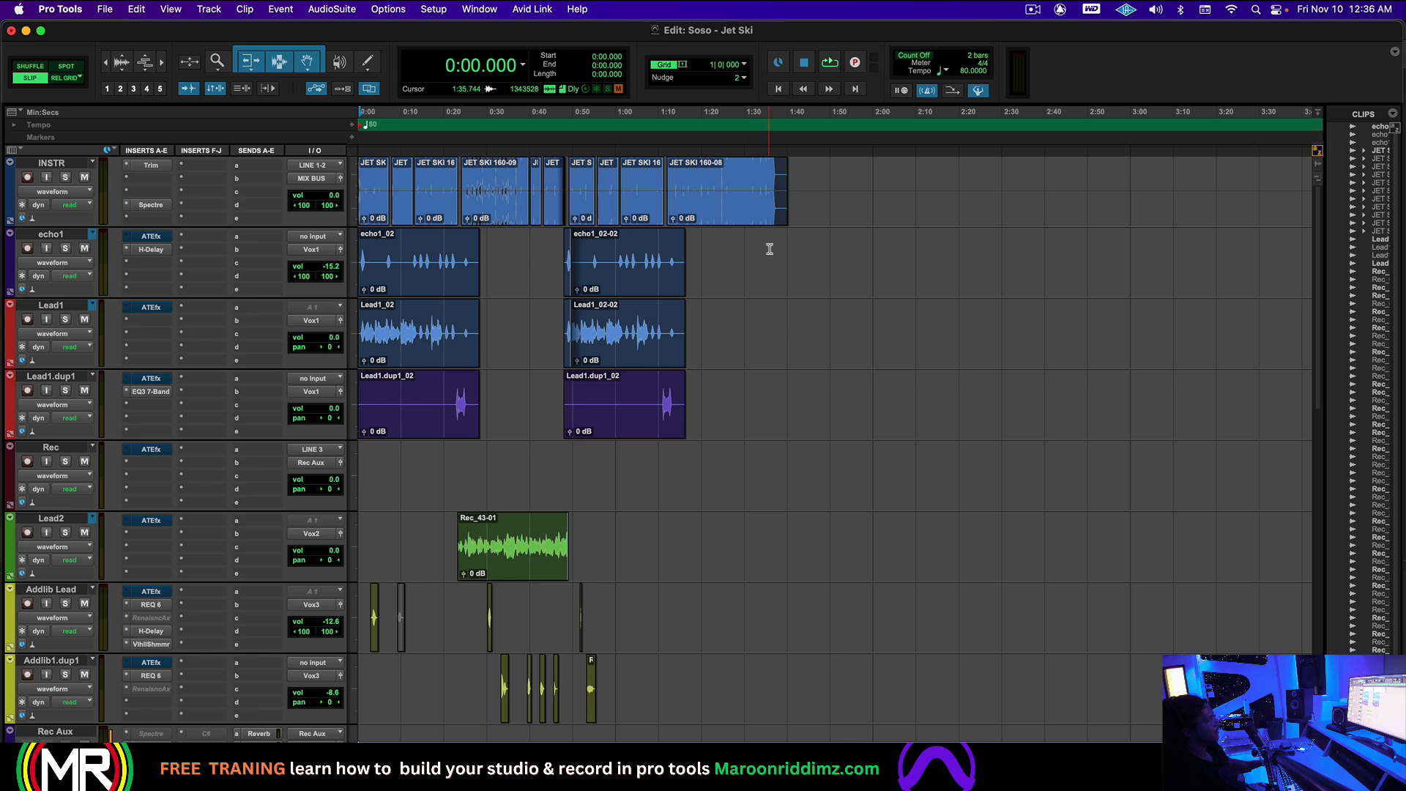
{"action": "left_click_drag", "start_coordinate": [771, 242], "coordinate": [301, 670]}
{"action": "key", "text": "alt+shift+3"}
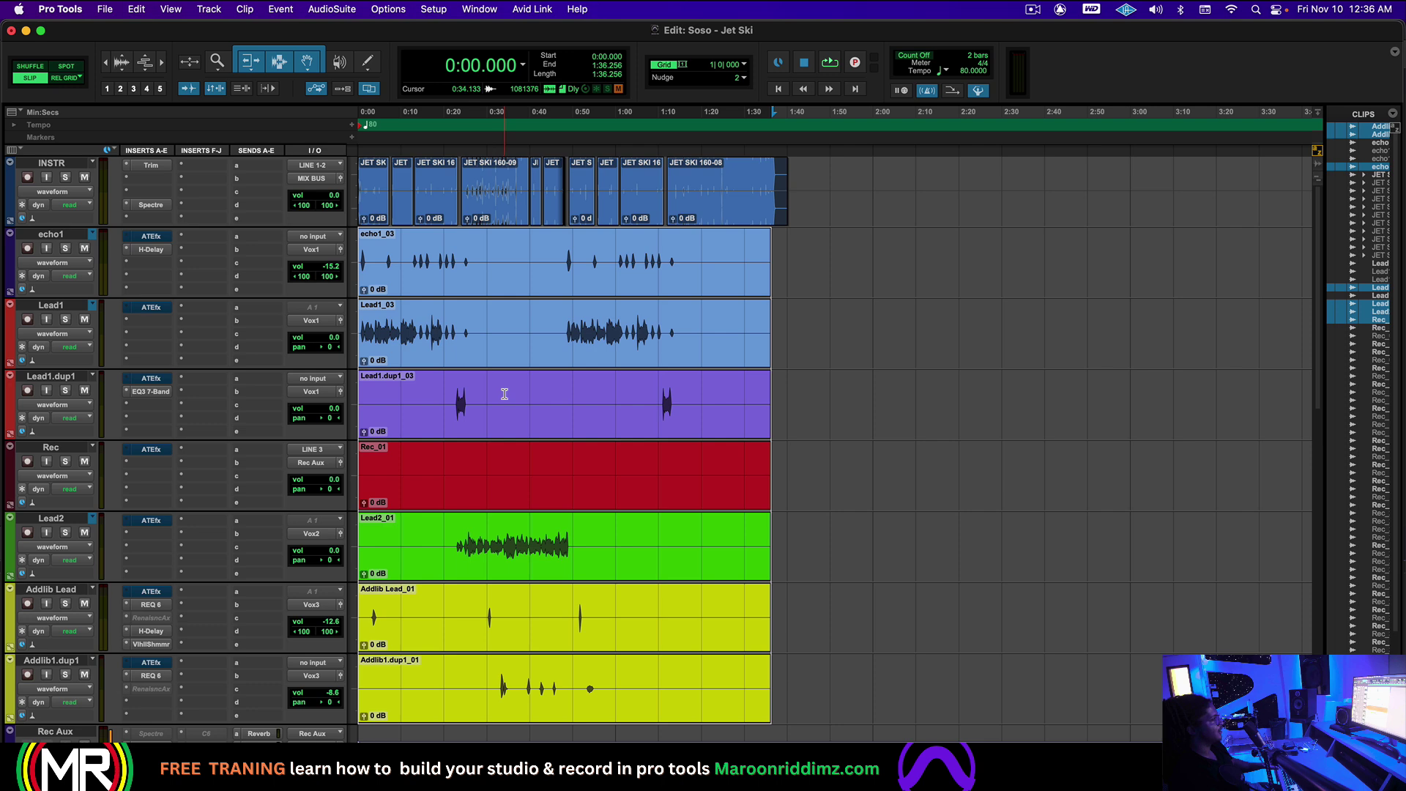
{"action": "key", "text": "super+z"}
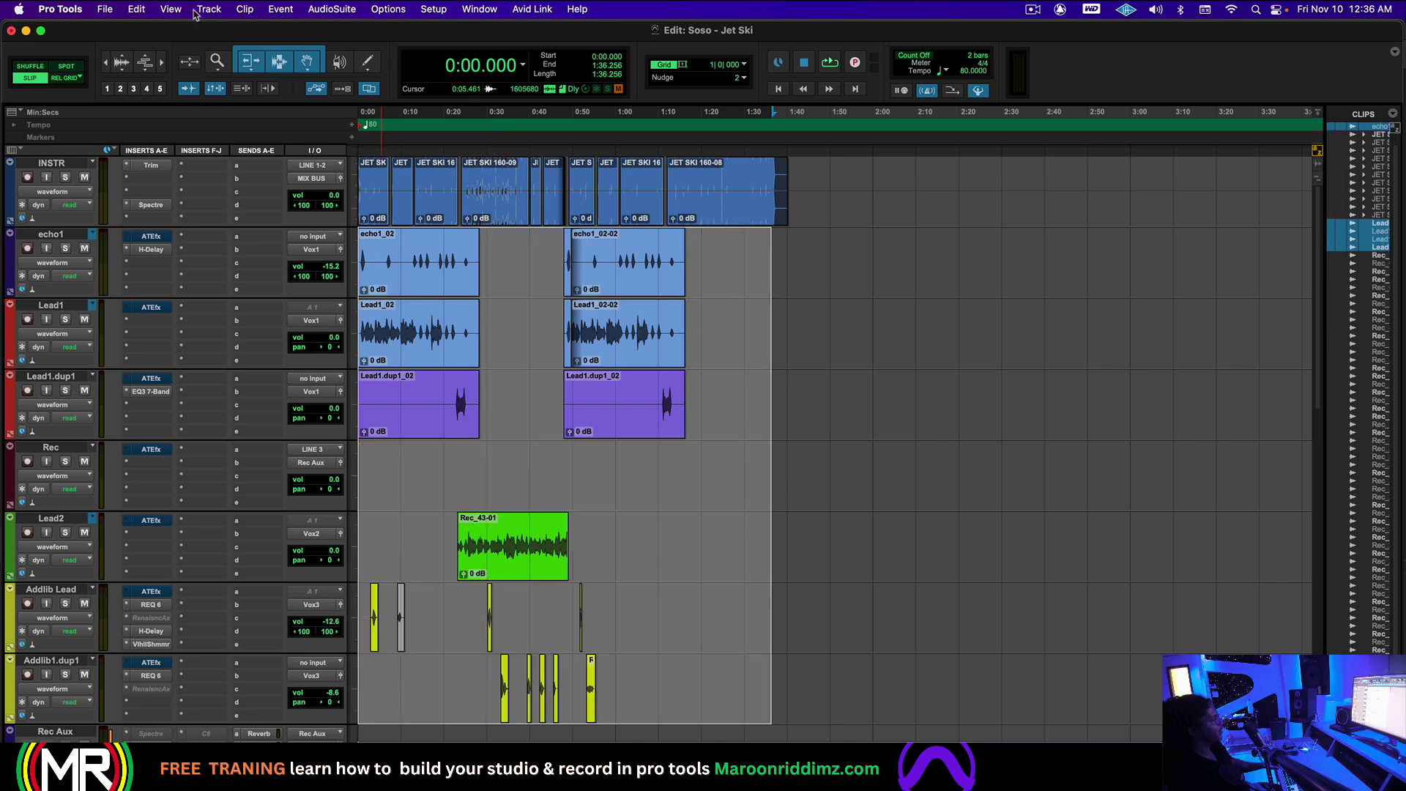
{"action": "left_click", "coordinate": [137, 9]}
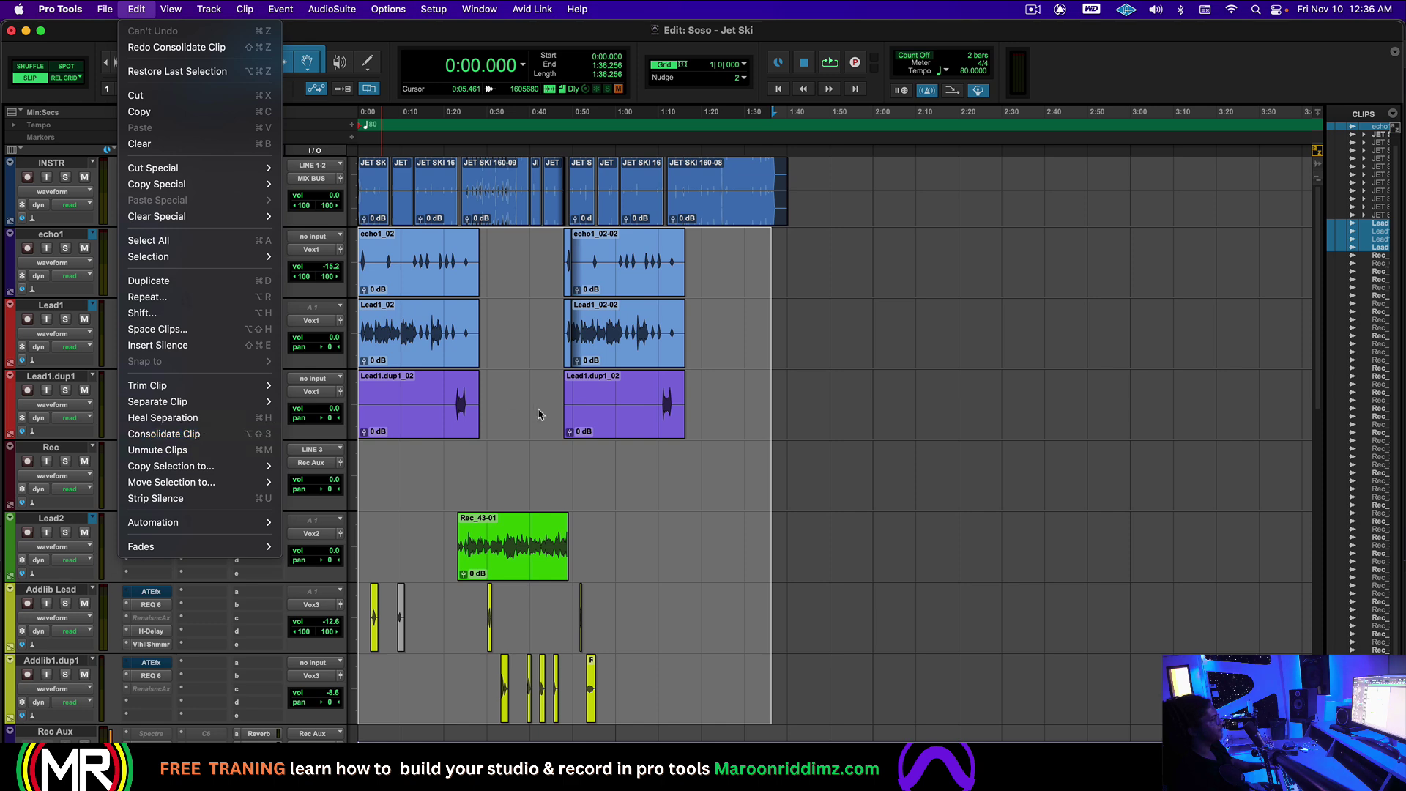
{"action": "left_click", "coordinate": [675, 465]}
{"action": "left_click", "coordinate": [724, 472]}
{"action": "scroll", "coordinate": [724, 476], "scroll_direction": "down", "scroll_amount": 10}
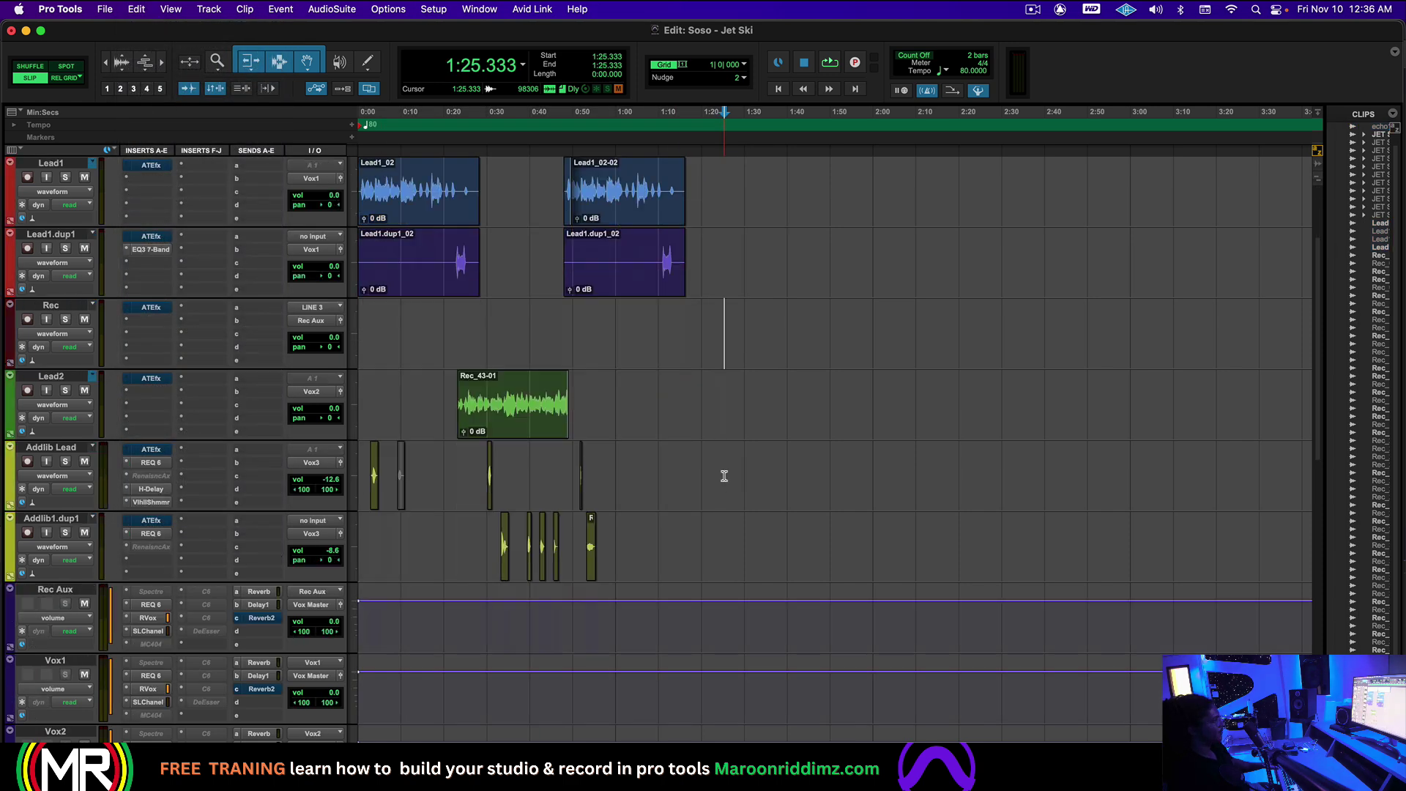
{"action": "scroll", "coordinate": [725, 475], "scroll_direction": "up", "scroll_amount": 10}
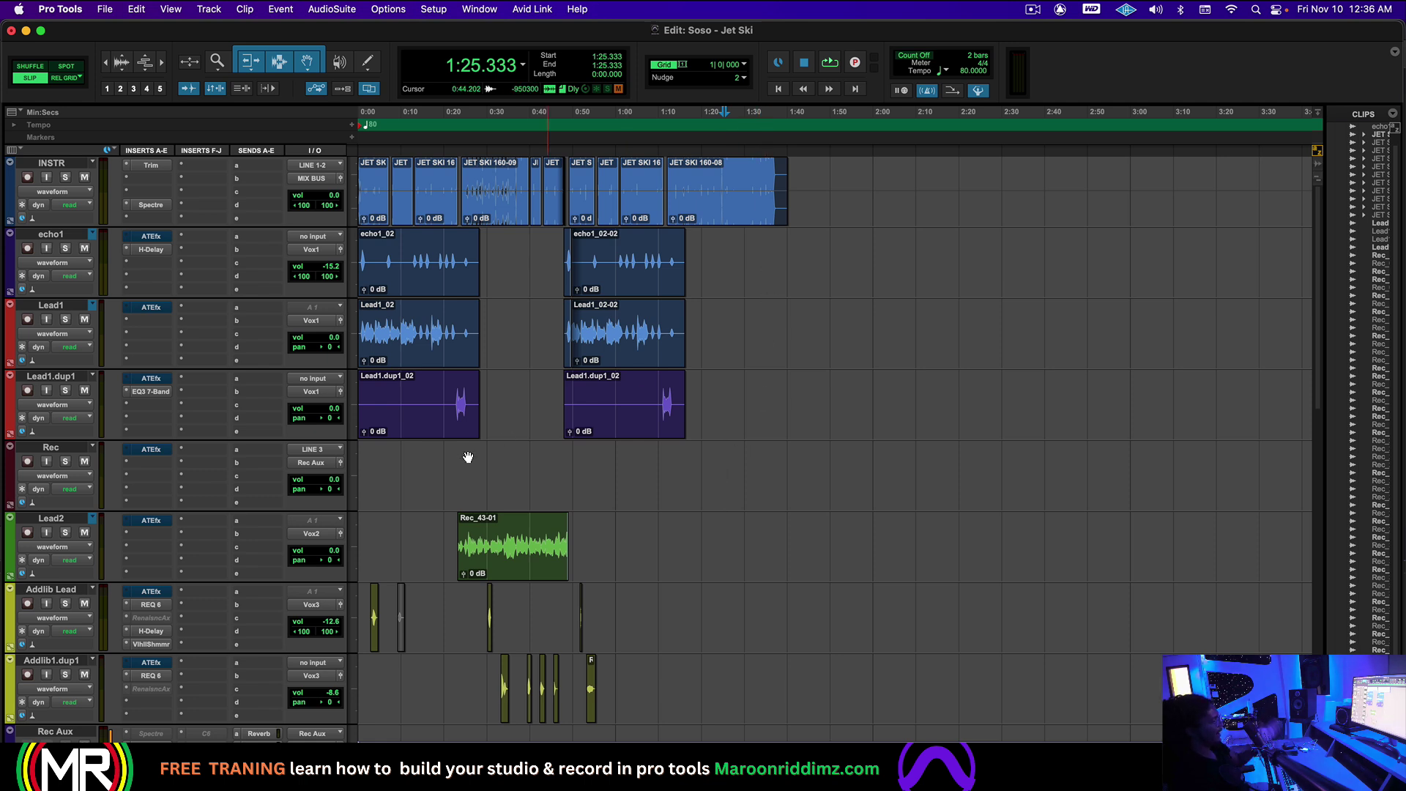
{"action": "left_click_drag", "start_coordinate": [481, 680], "coordinate": [571, 668]}
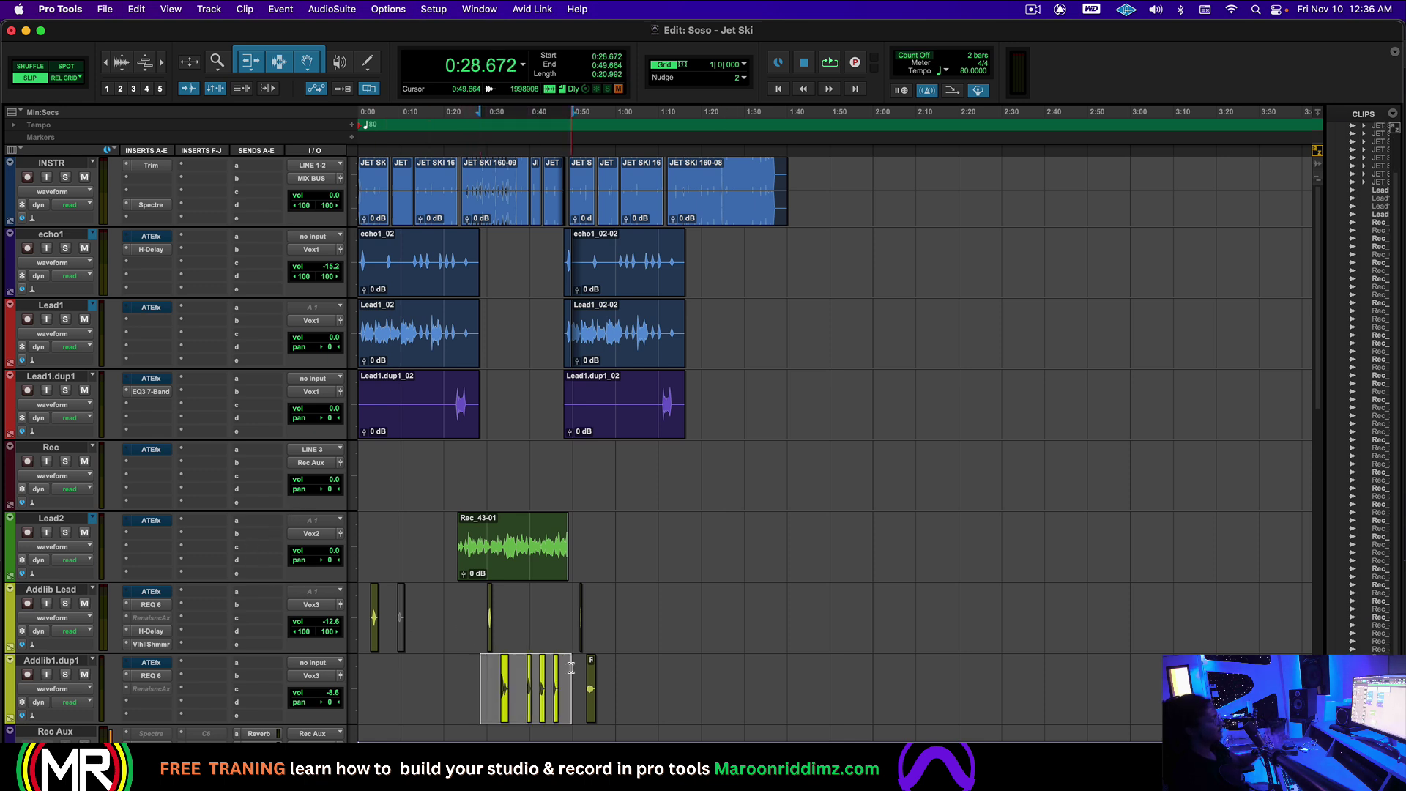
{"action": "left_click", "coordinate": [571, 667]}
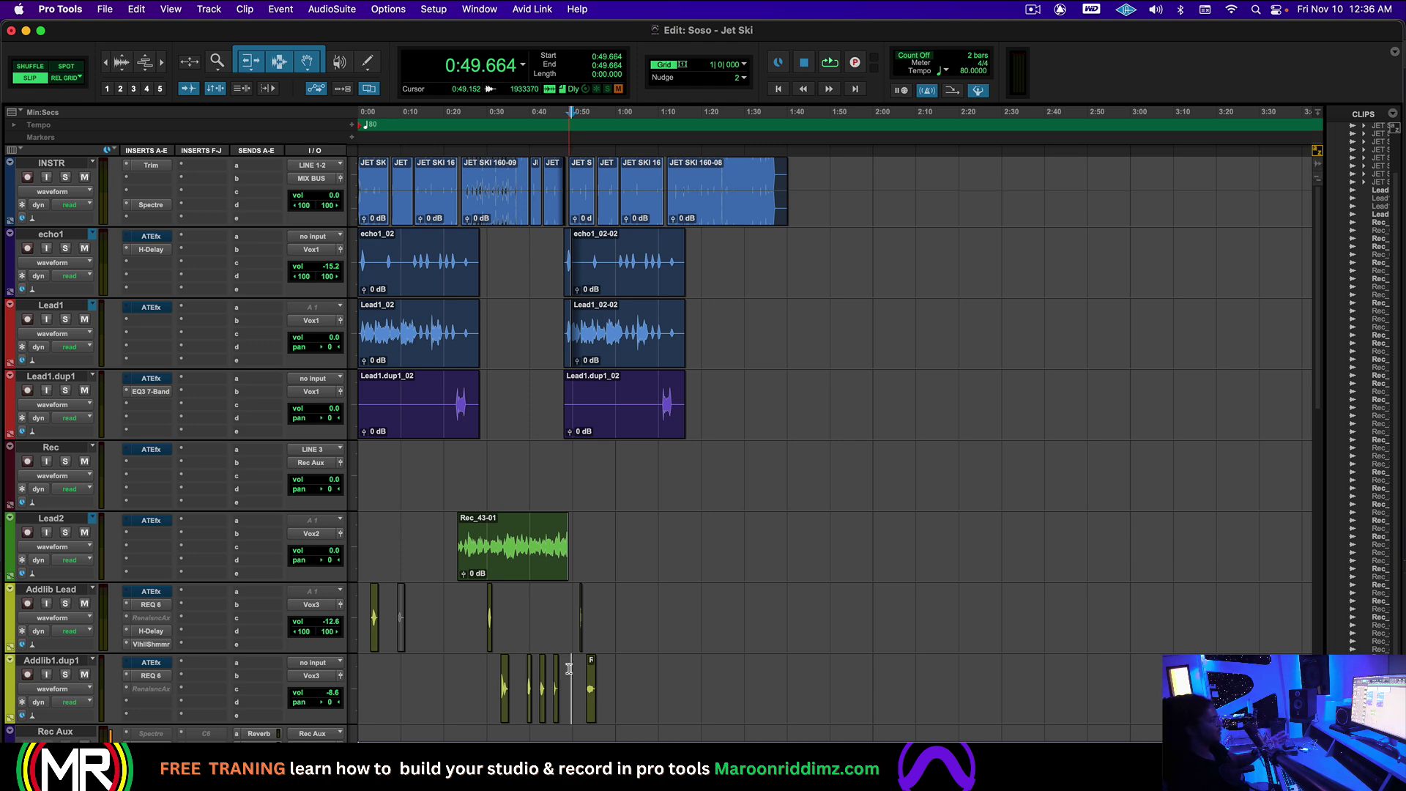
{"action": "scroll", "coordinate": [568, 669], "scroll_direction": "down", "scroll_amount": 4}
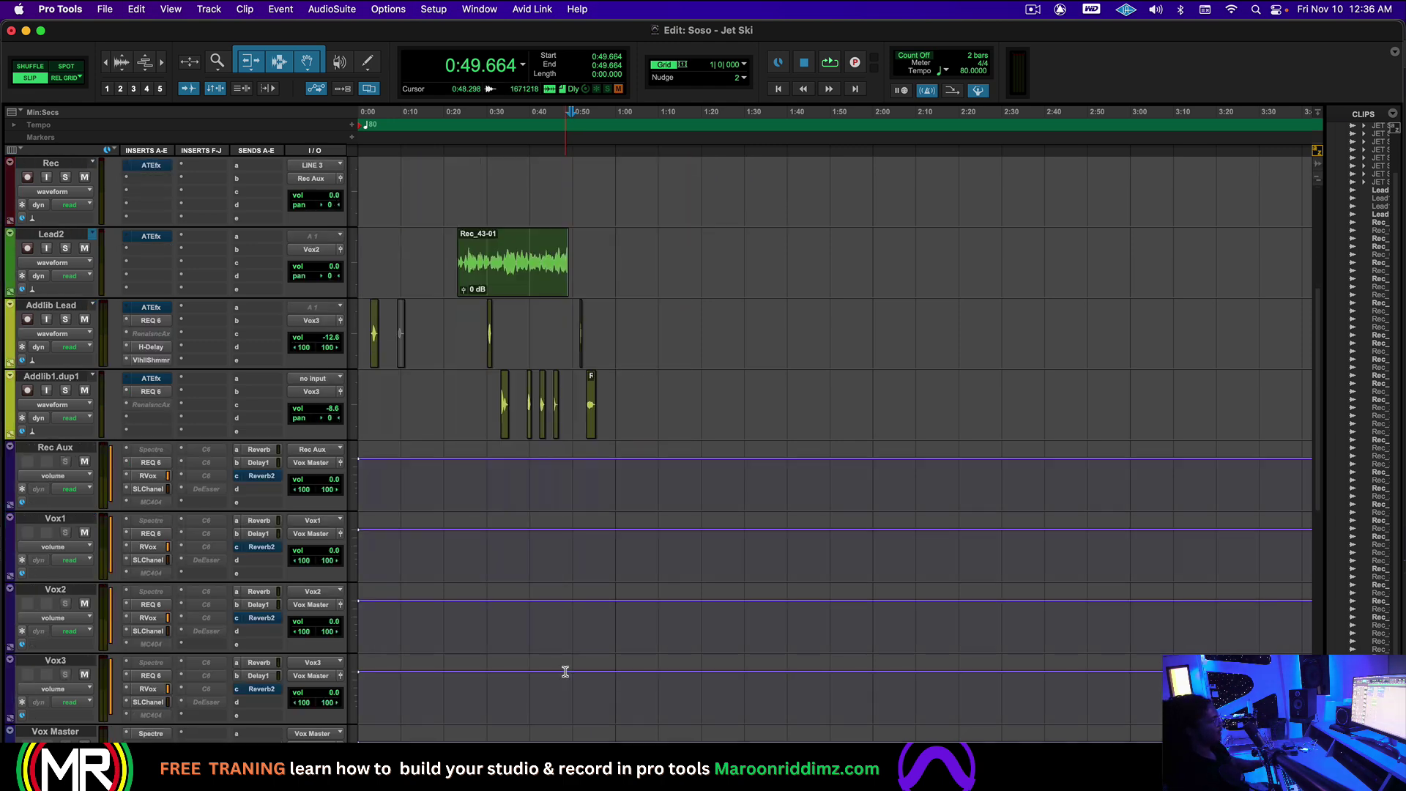
{"action": "scroll", "coordinate": [565, 670], "scroll_direction": "up", "scroll_amount": 4}
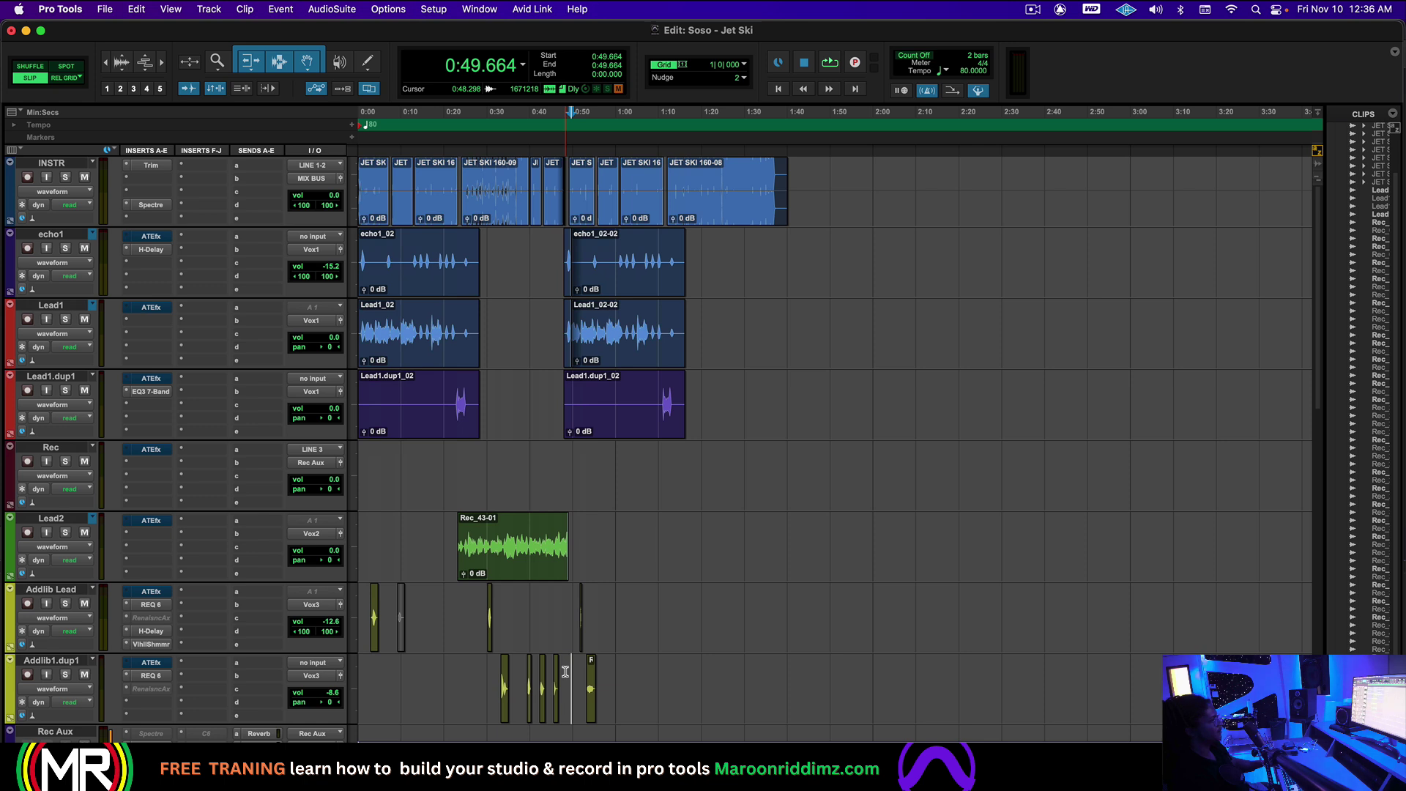
Step: Set up Save Copy In as 48 kHz, 24-bit BWF (.WAV) with Audio Files included
{"action": "left_click", "coordinate": [107, 10]}
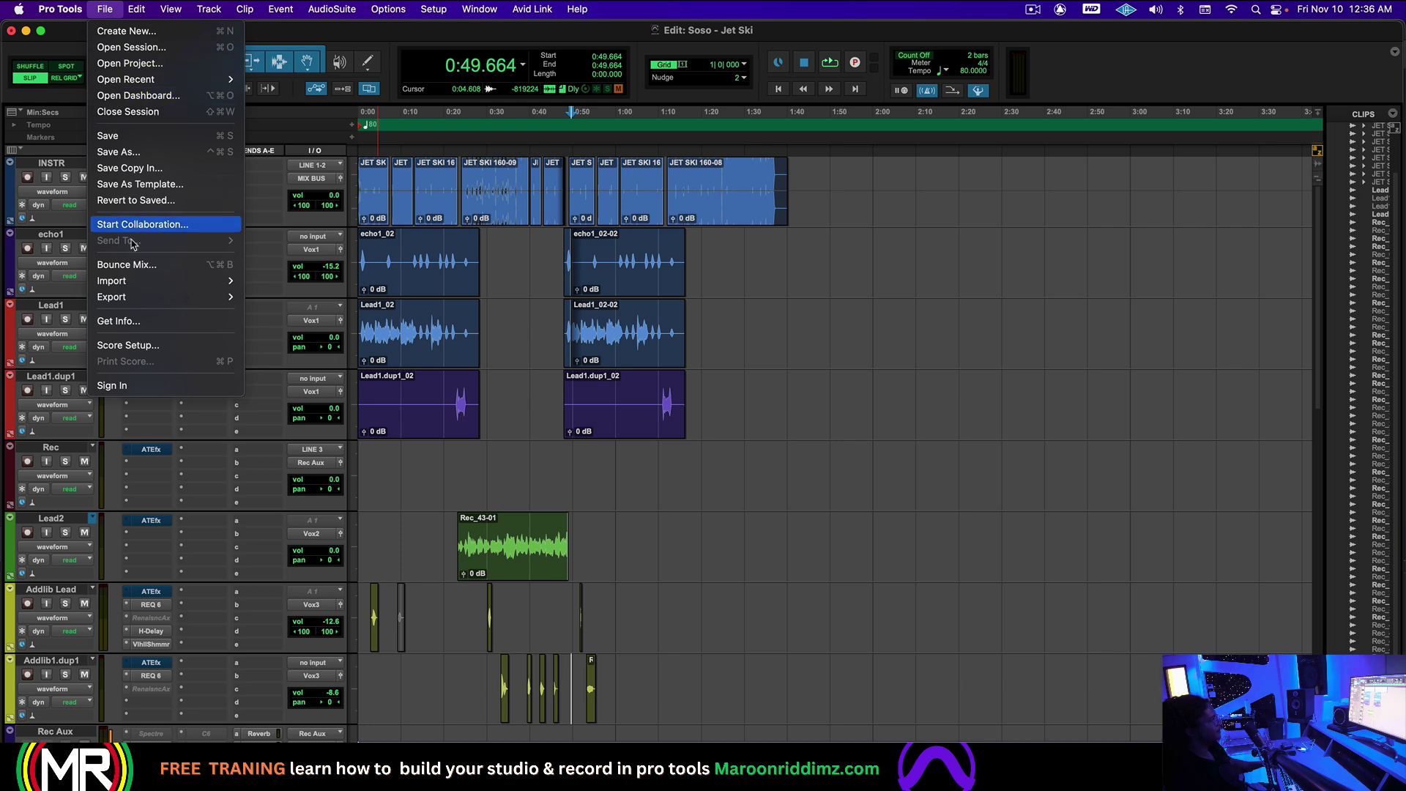
{"action": "left_click", "coordinate": [132, 168]}
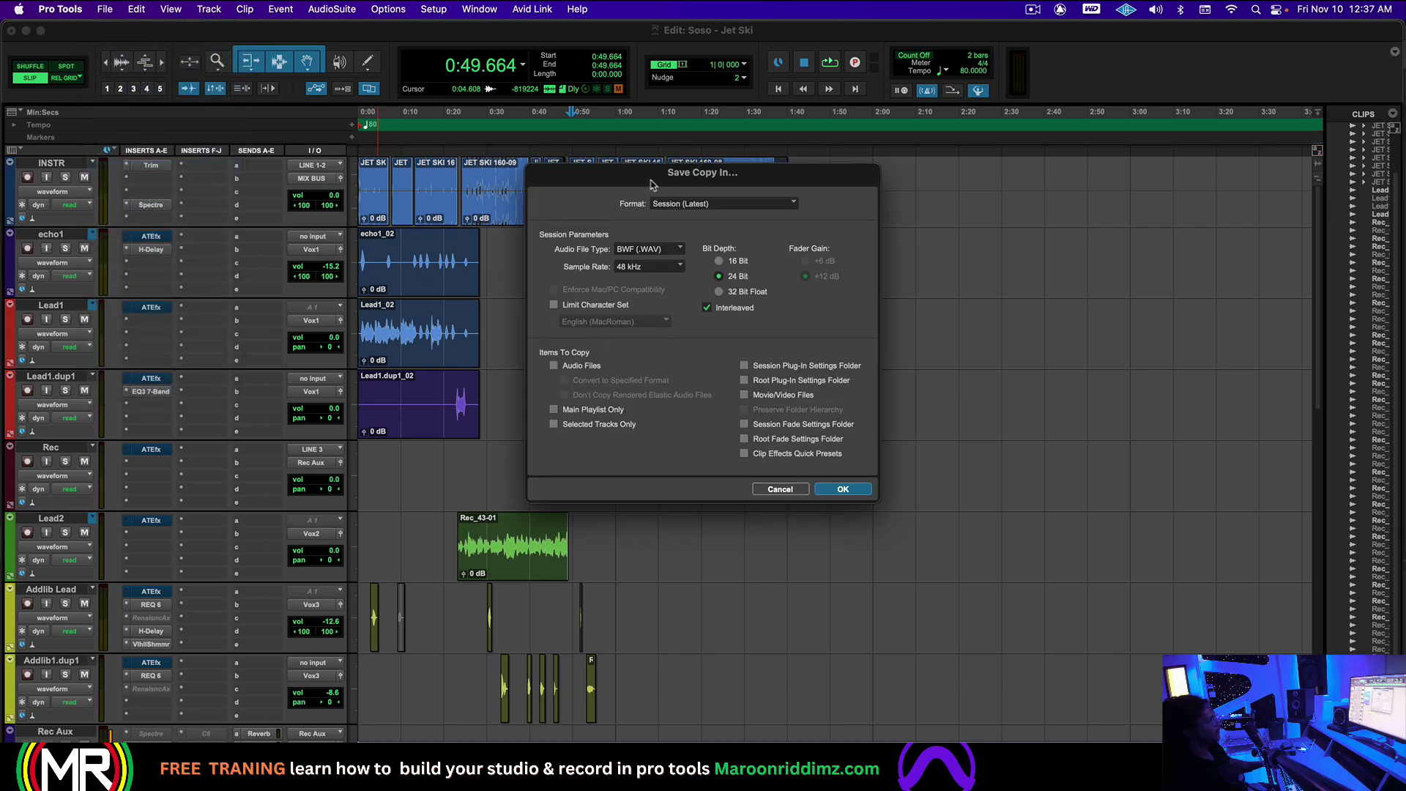
{"action": "mouse_move", "coordinate": [652, 178]}
{"action": "left_mouse_down"}
{"action": "mouse_move", "coordinate": [615, 192]}
{"action": "mouse_move", "coordinate": [635, 199]}
{"action": "left_mouse_up"}
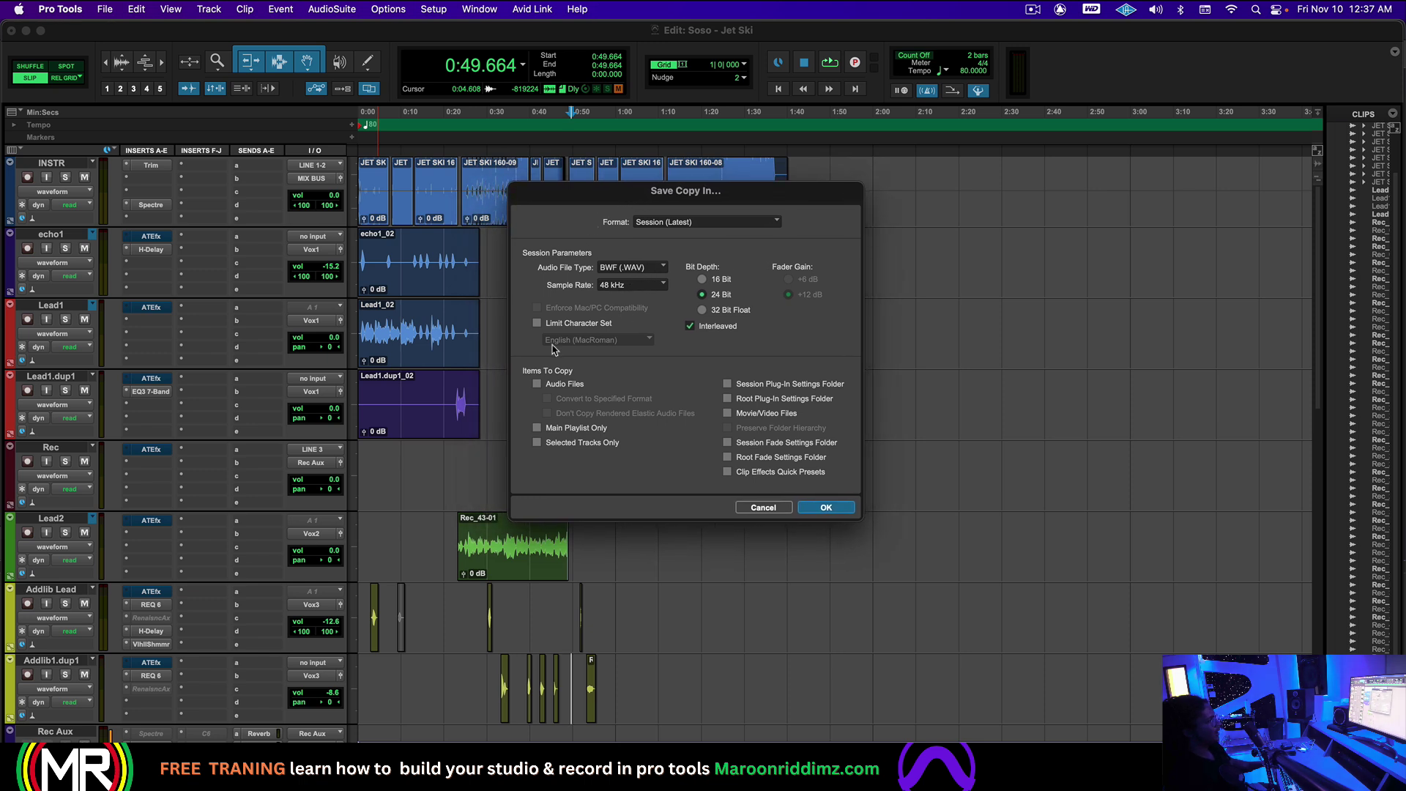
{"action": "left_click", "coordinate": [617, 285]}
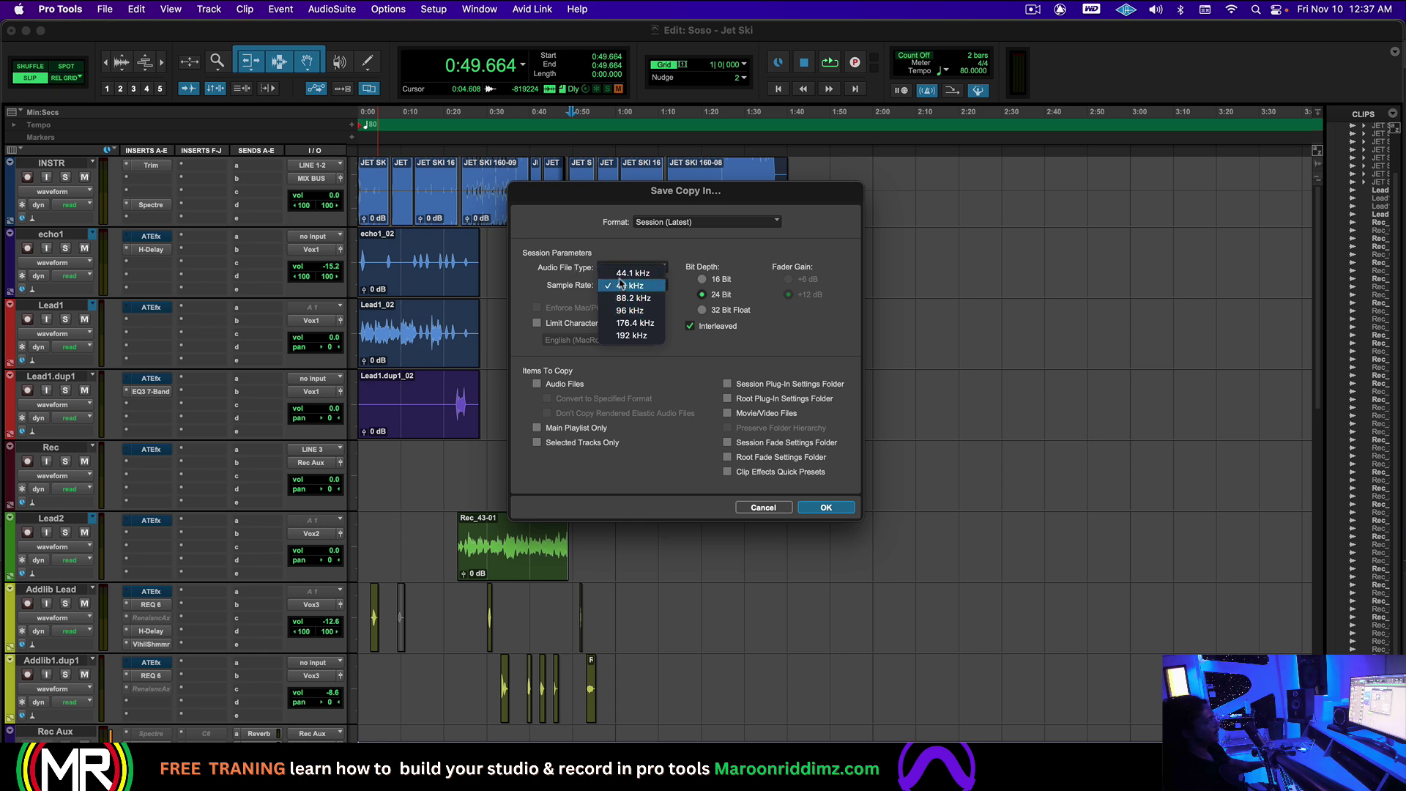
{"action": "left_click", "coordinate": [620, 286]}
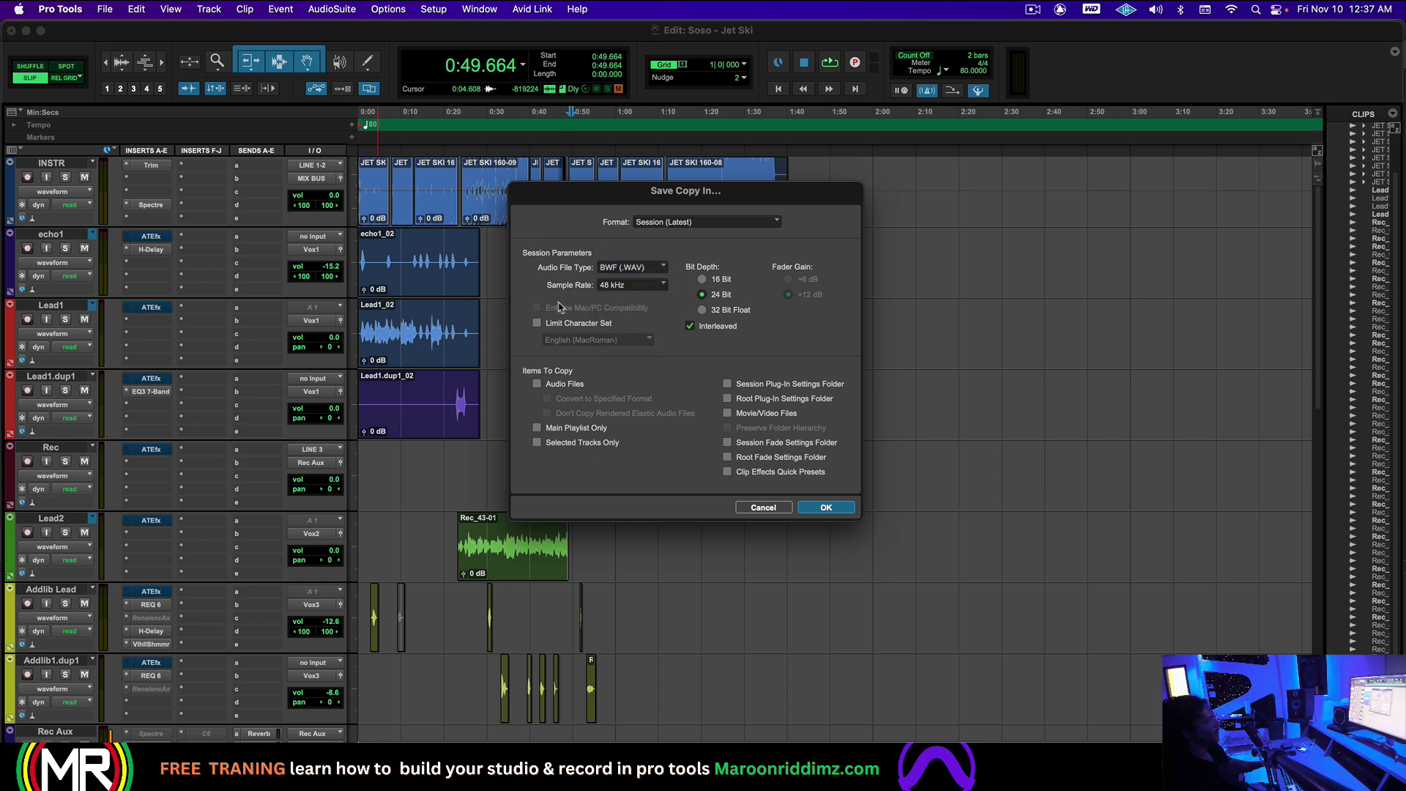
{"action": "left_click", "coordinate": [536, 384]}
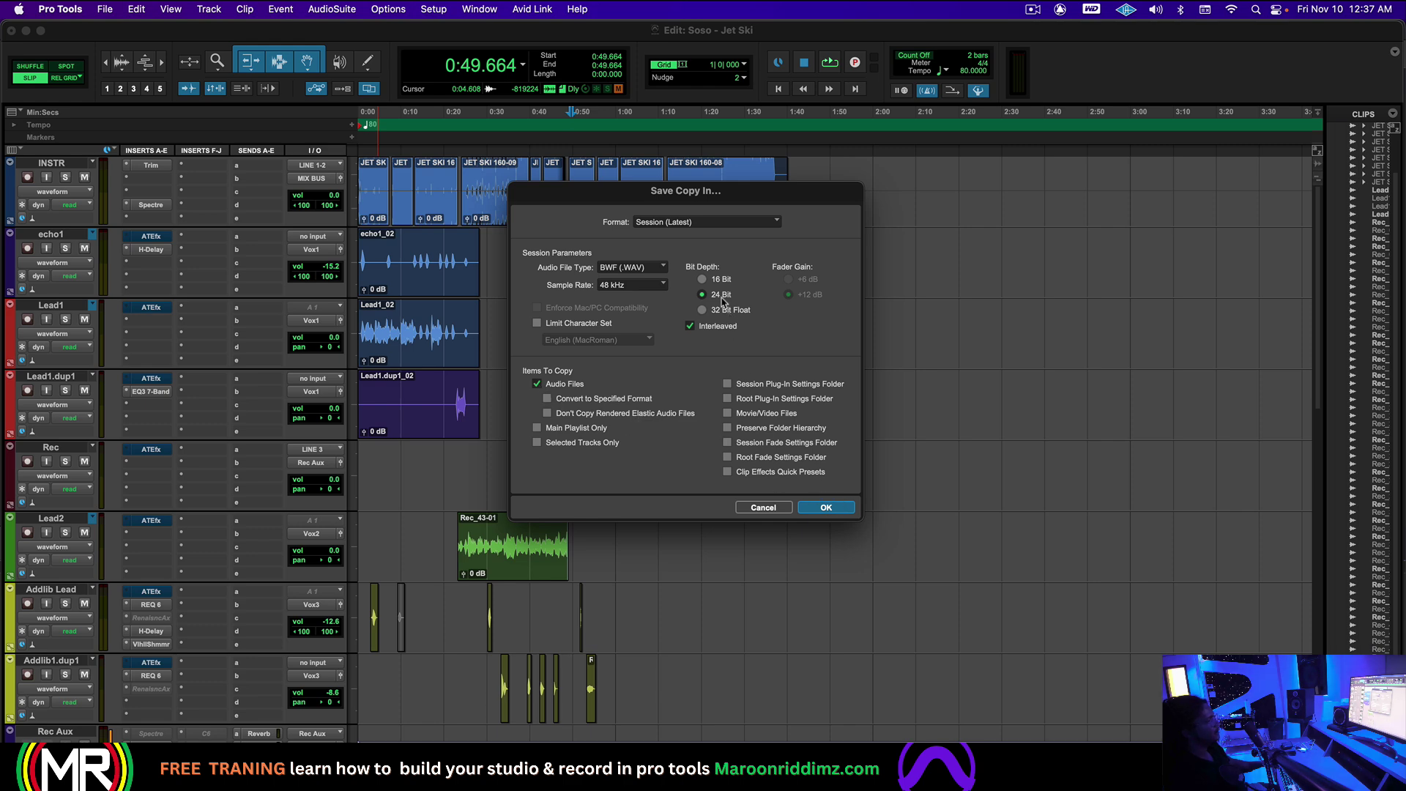
{"action": "left_click", "coordinate": [825, 507]}
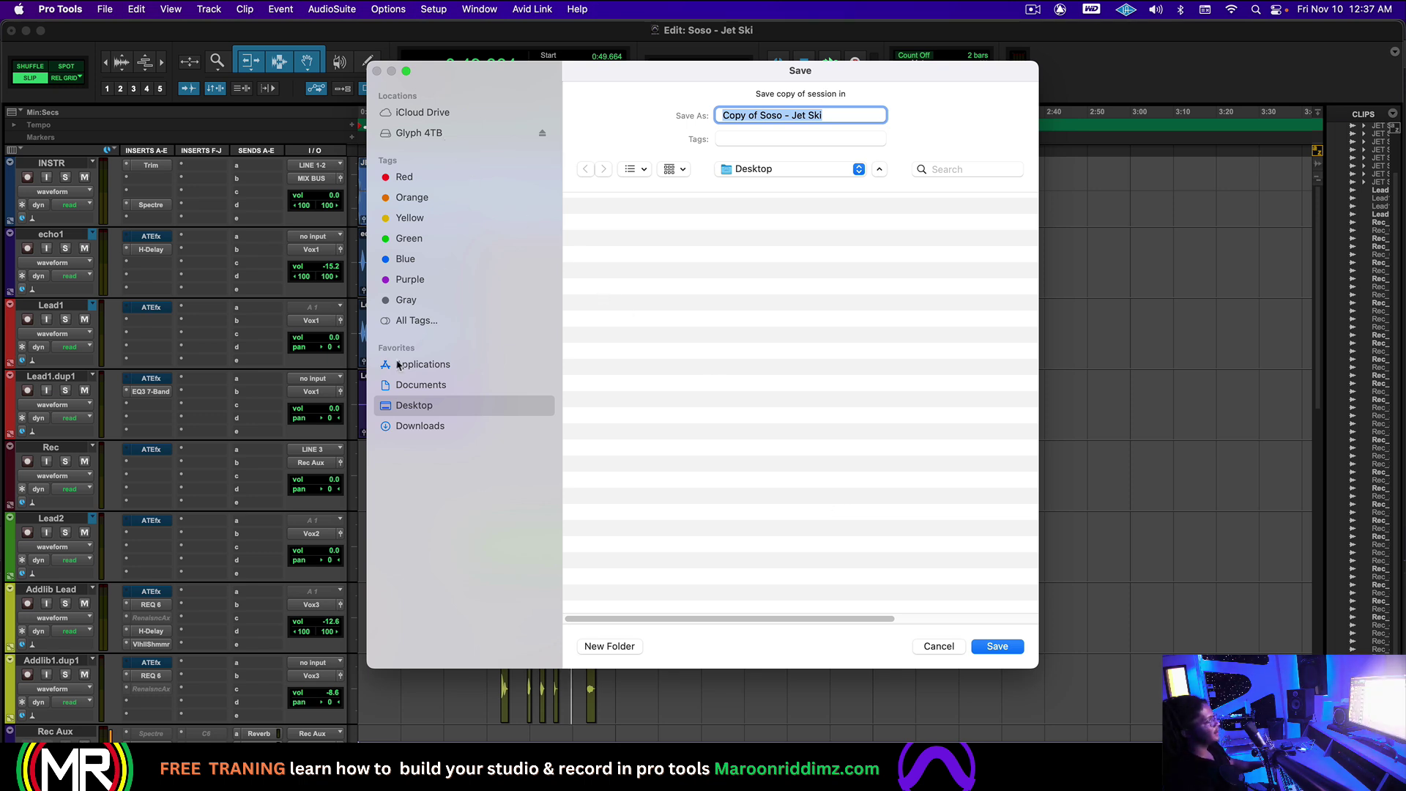
Step: Rename the session copy from 'Copy of Soso - Jet Ski' to 'Jet Ski' and save it to the Desktop
{"action": "left_click", "coordinate": [790, 114]}
{"action": "left_click_drag", "start_coordinate": [793, 113], "coordinate": [720, 115]}
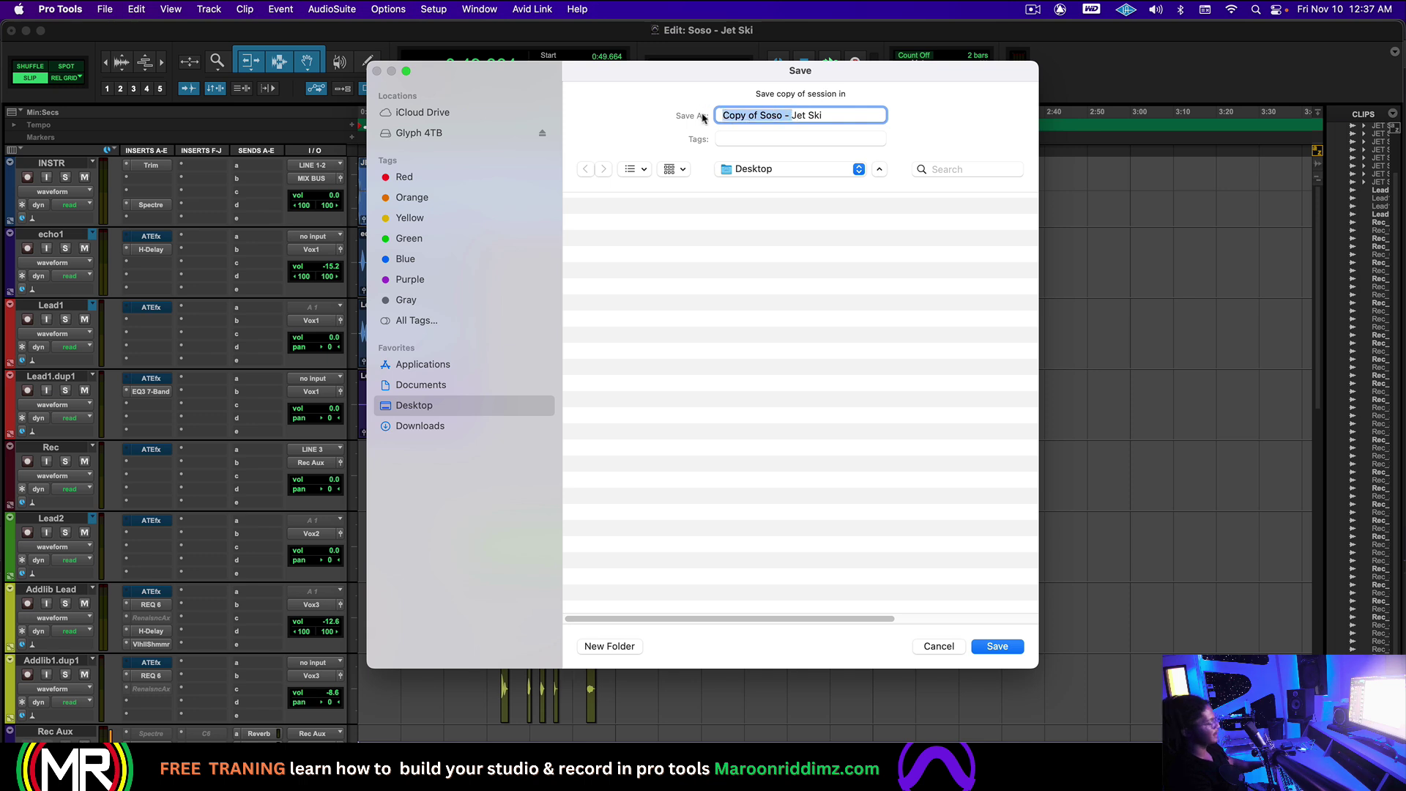
{"action": "key", "text": "BackSpace"}
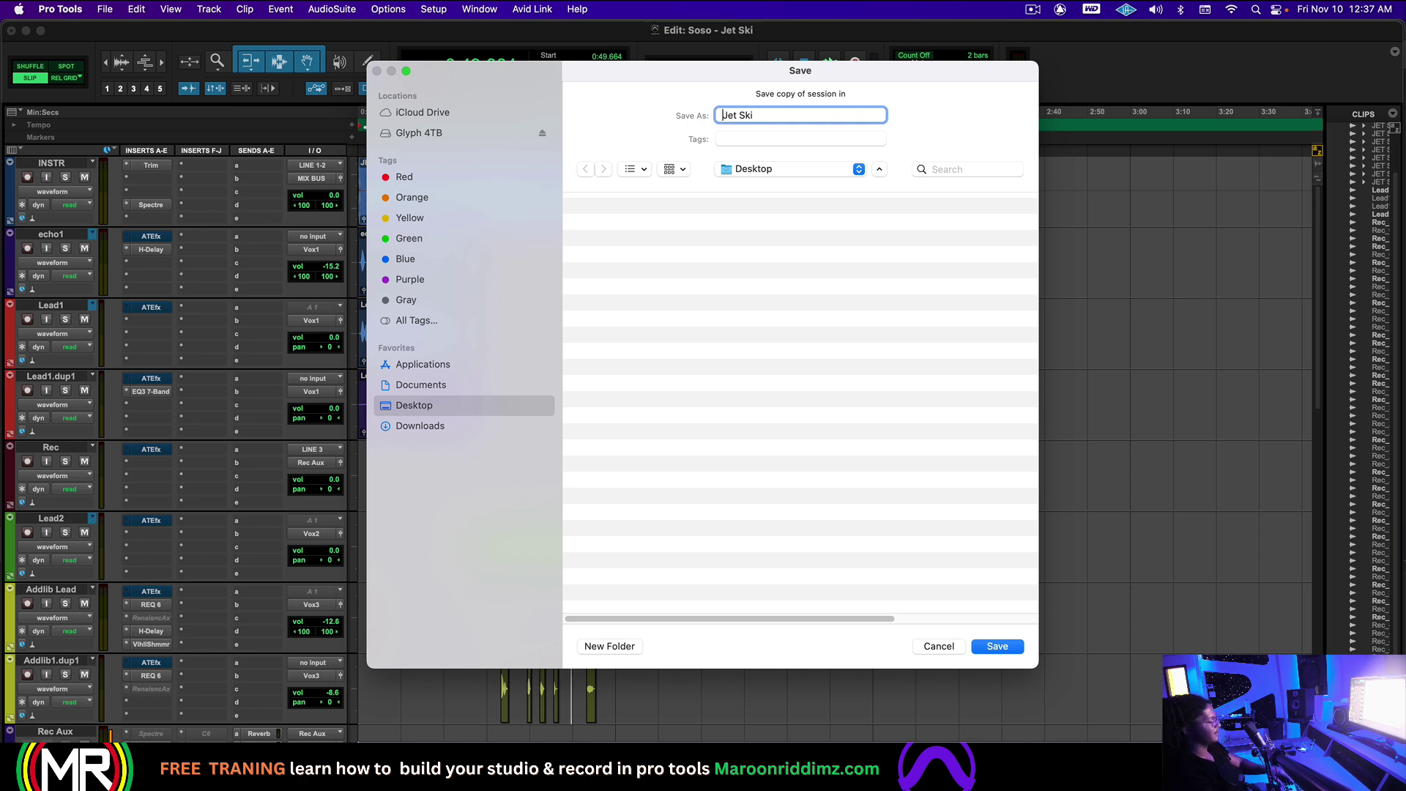
{"action": "left_click", "coordinate": [993, 646]}
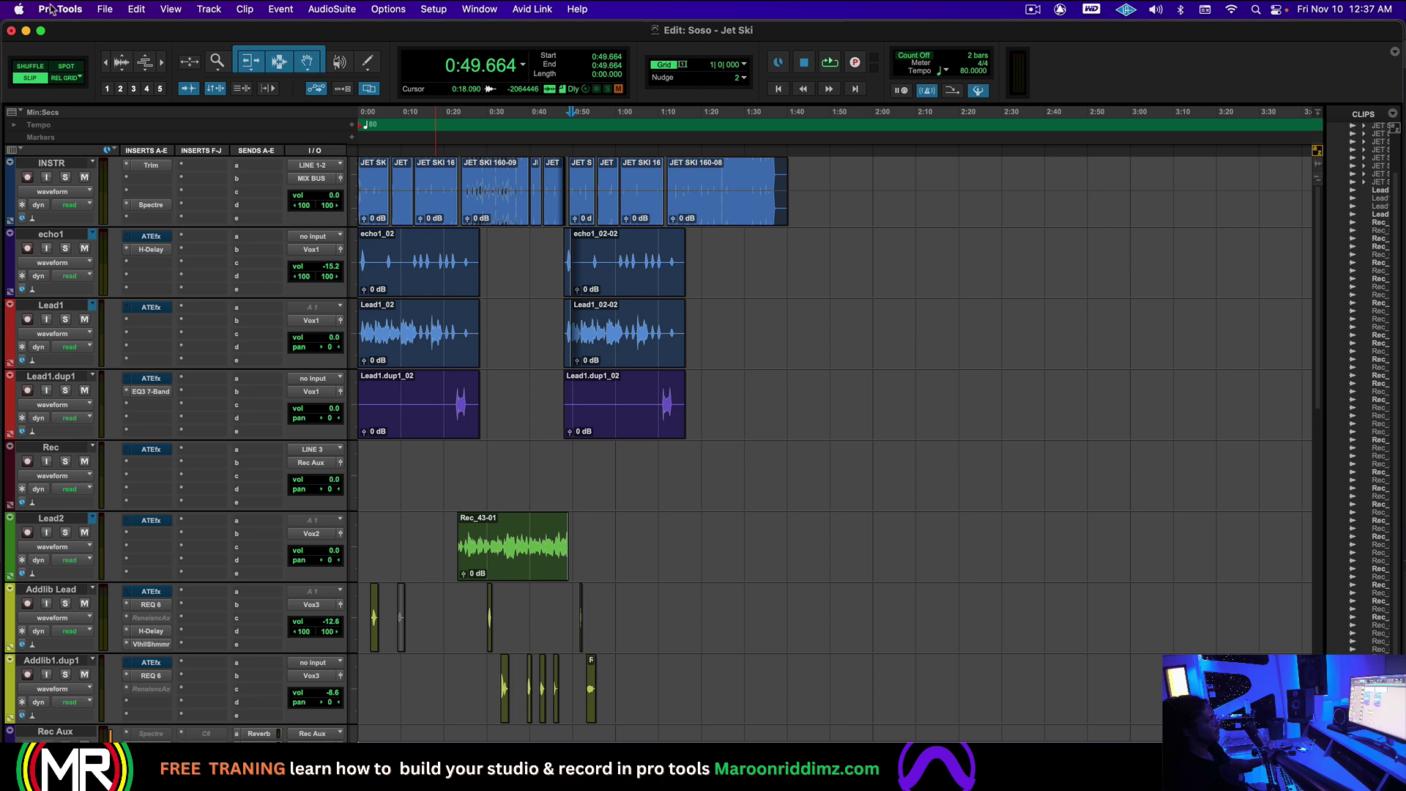
Step: Open the desktop Jet Ski folder, confirm it holds Audio Files and Jet Ski.ptx, then close it
{"action": "left_click", "coordinate": [30, 31]}
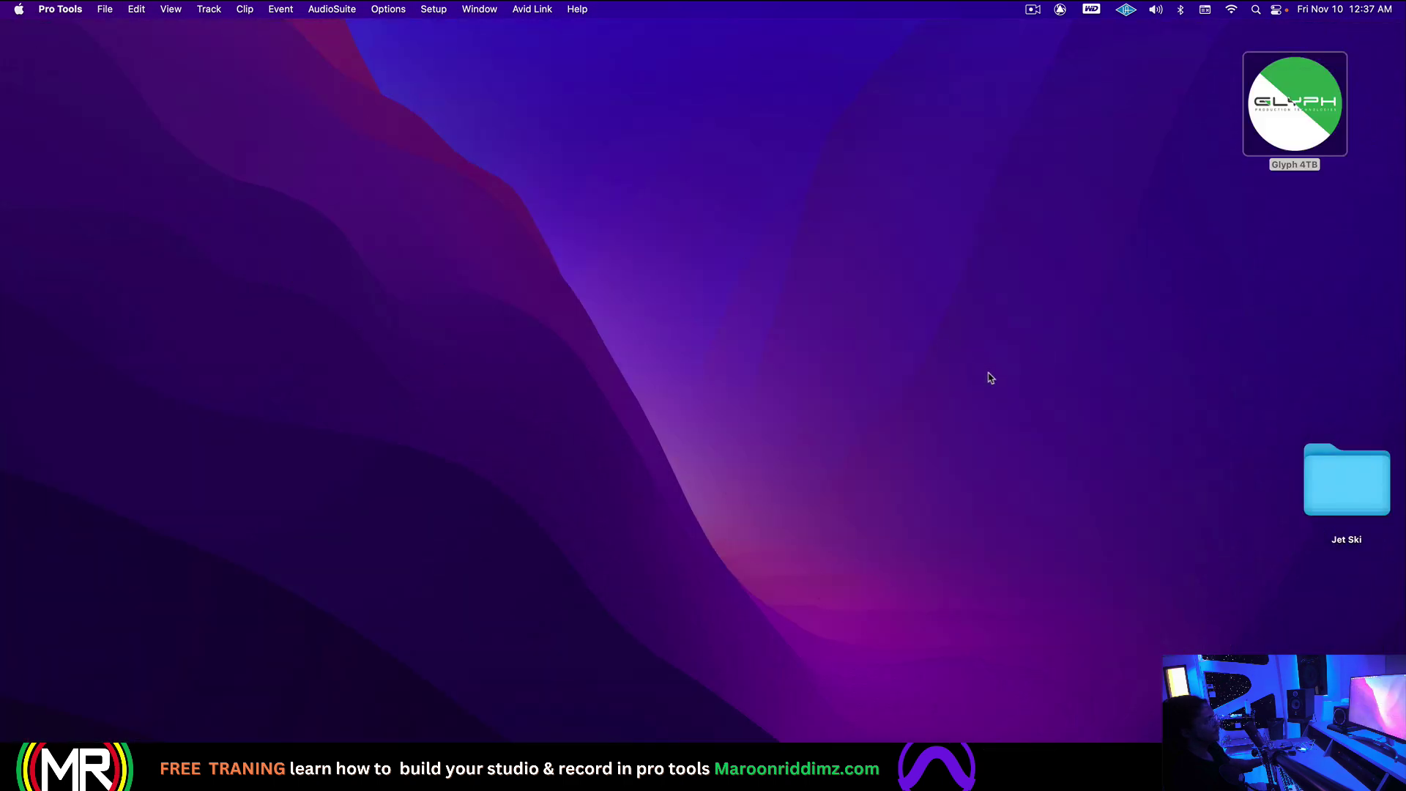
{"action": "left_click", "coordinate": [990, 377]}
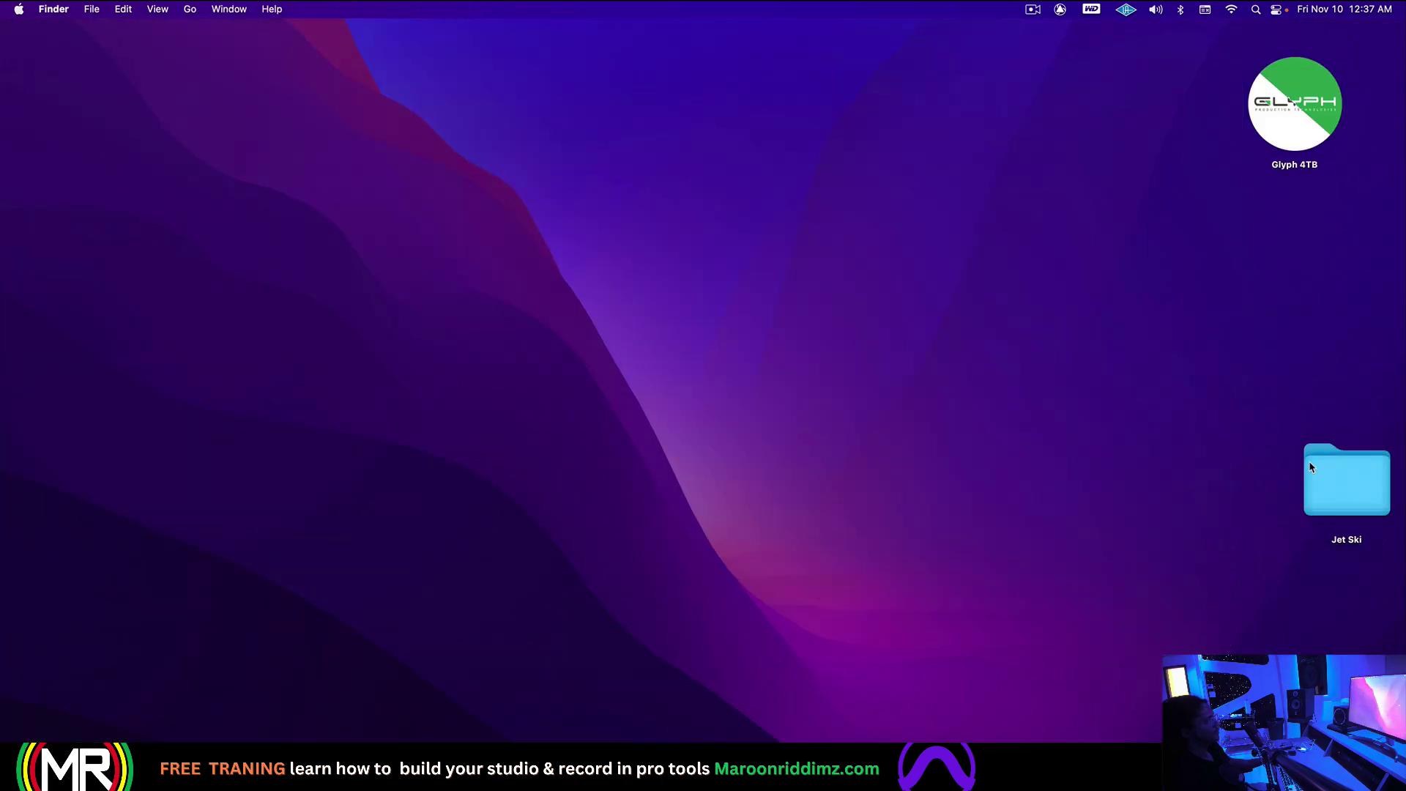
{"action": "double_click", "coordinate": [1356, 495]}
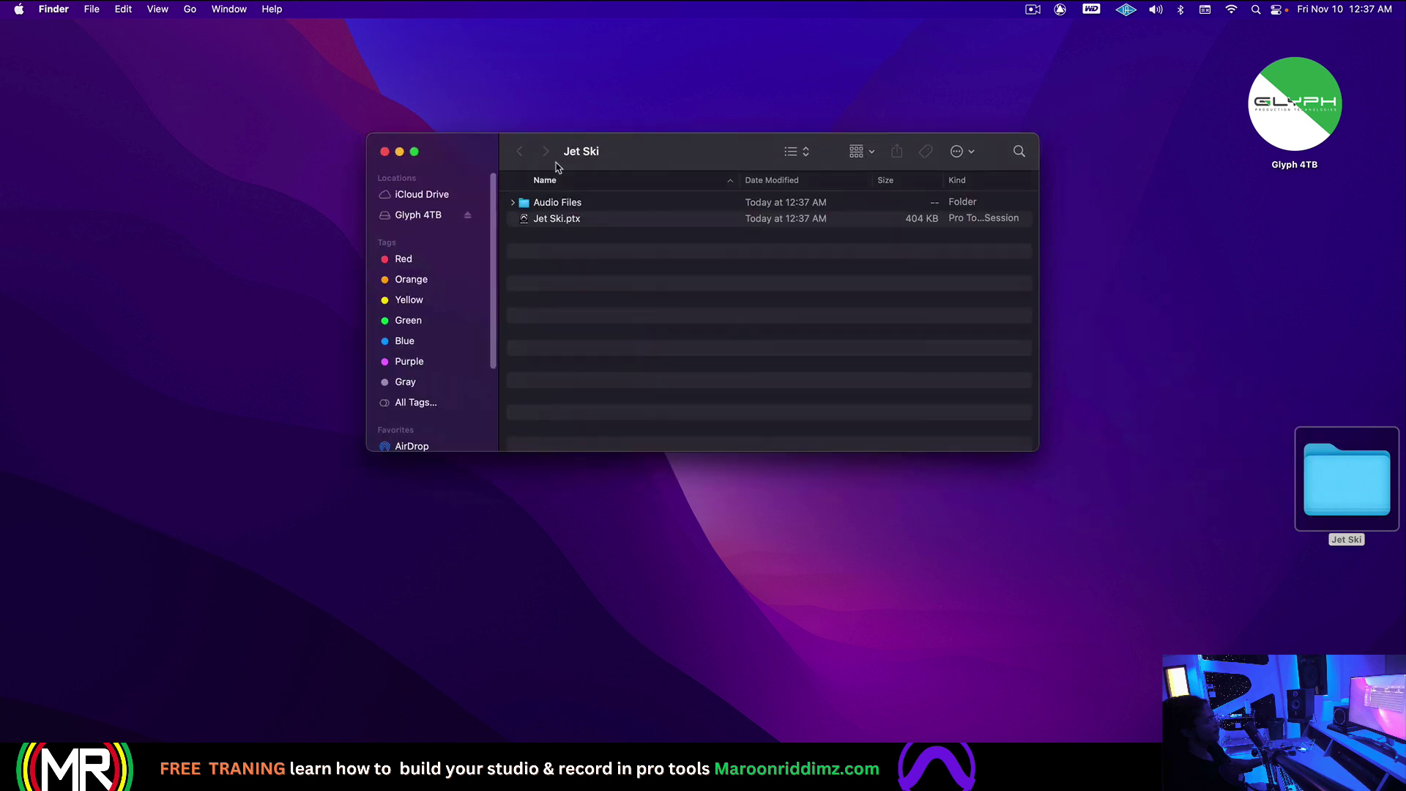
{"action": "left_click_drag", "start_coordinate": [569, 167], "coordinate": [476, 201]}
{"action": "left_click", "coordinate": [490, 254]}
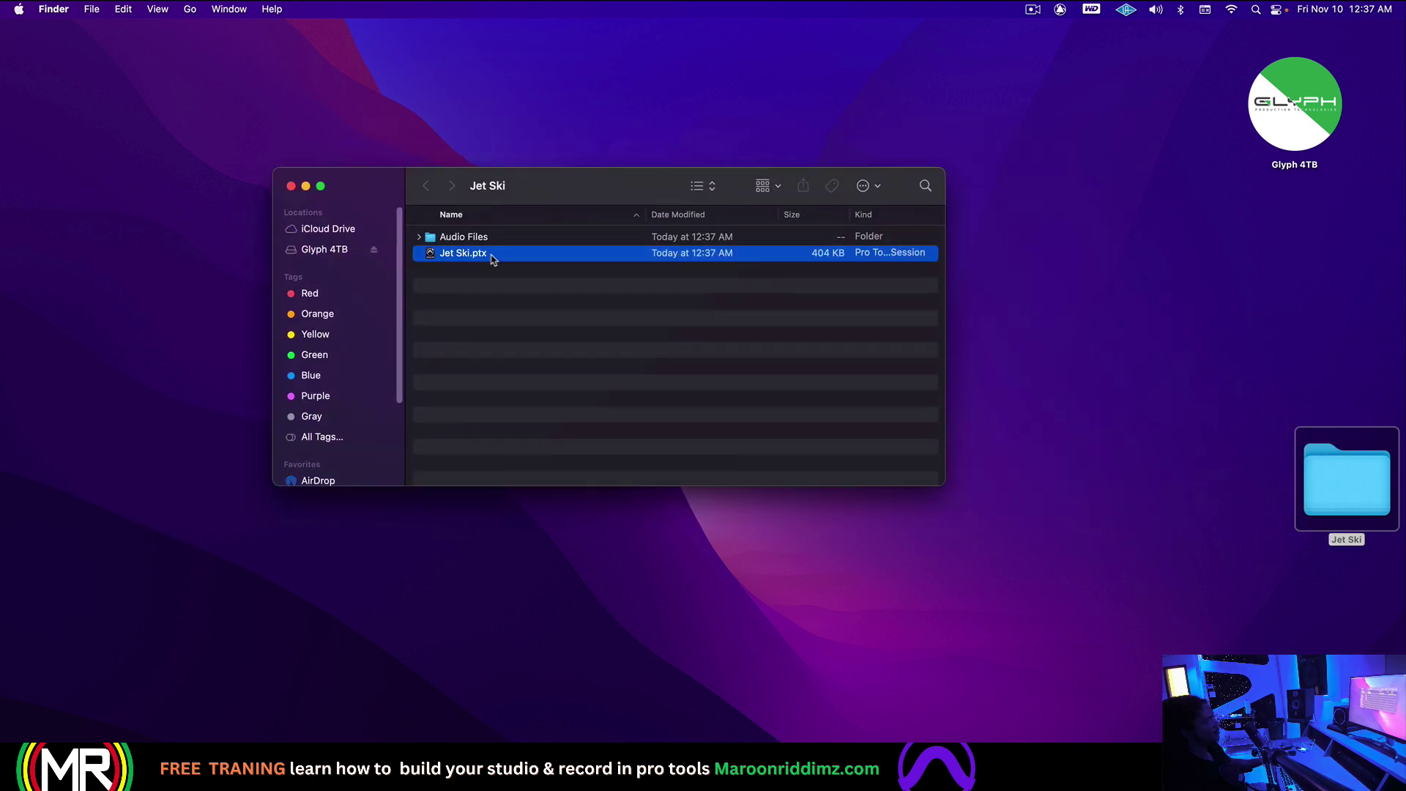
{"action": "left_click", "coordinate": [1274, 523]}
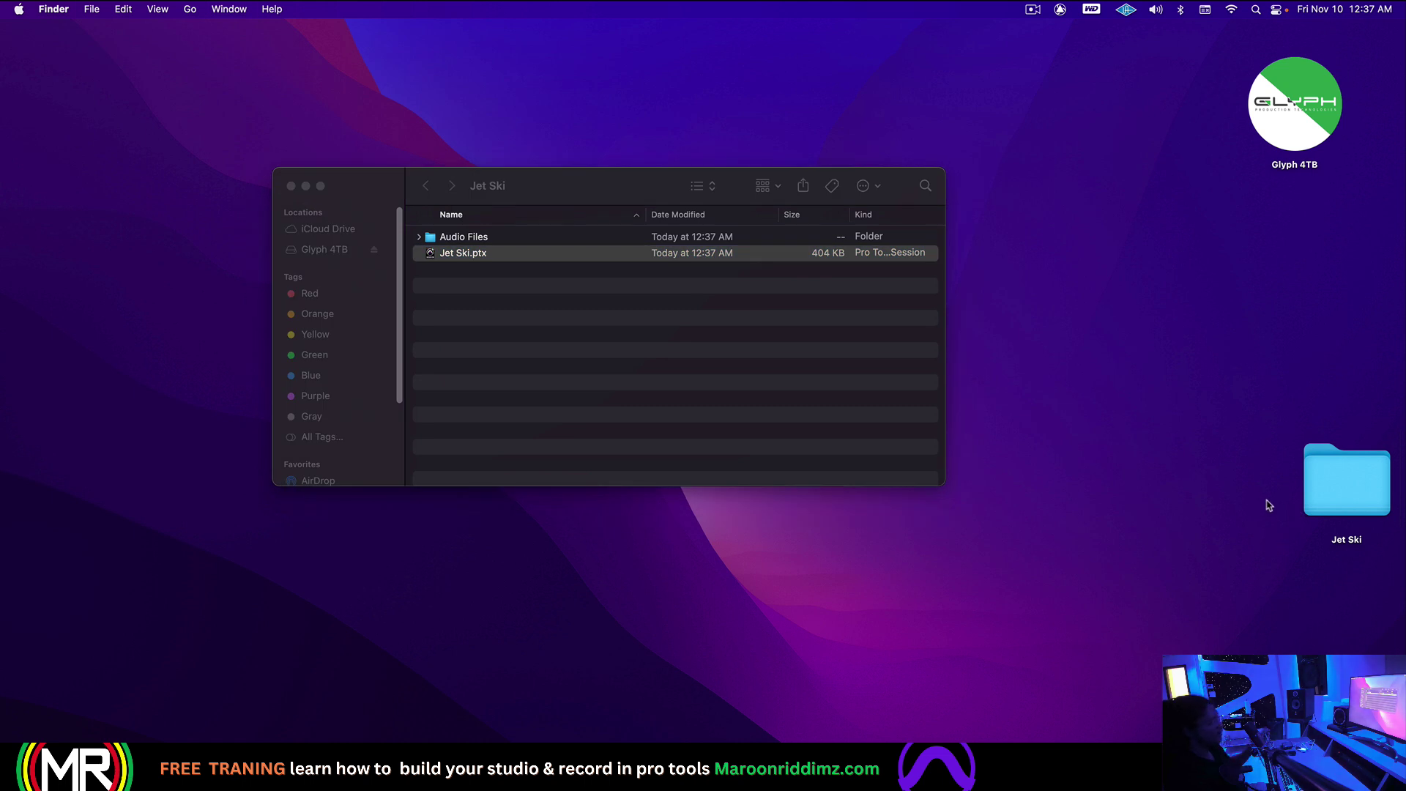
{"action": "left_click", "coordinate": [292, 186]}
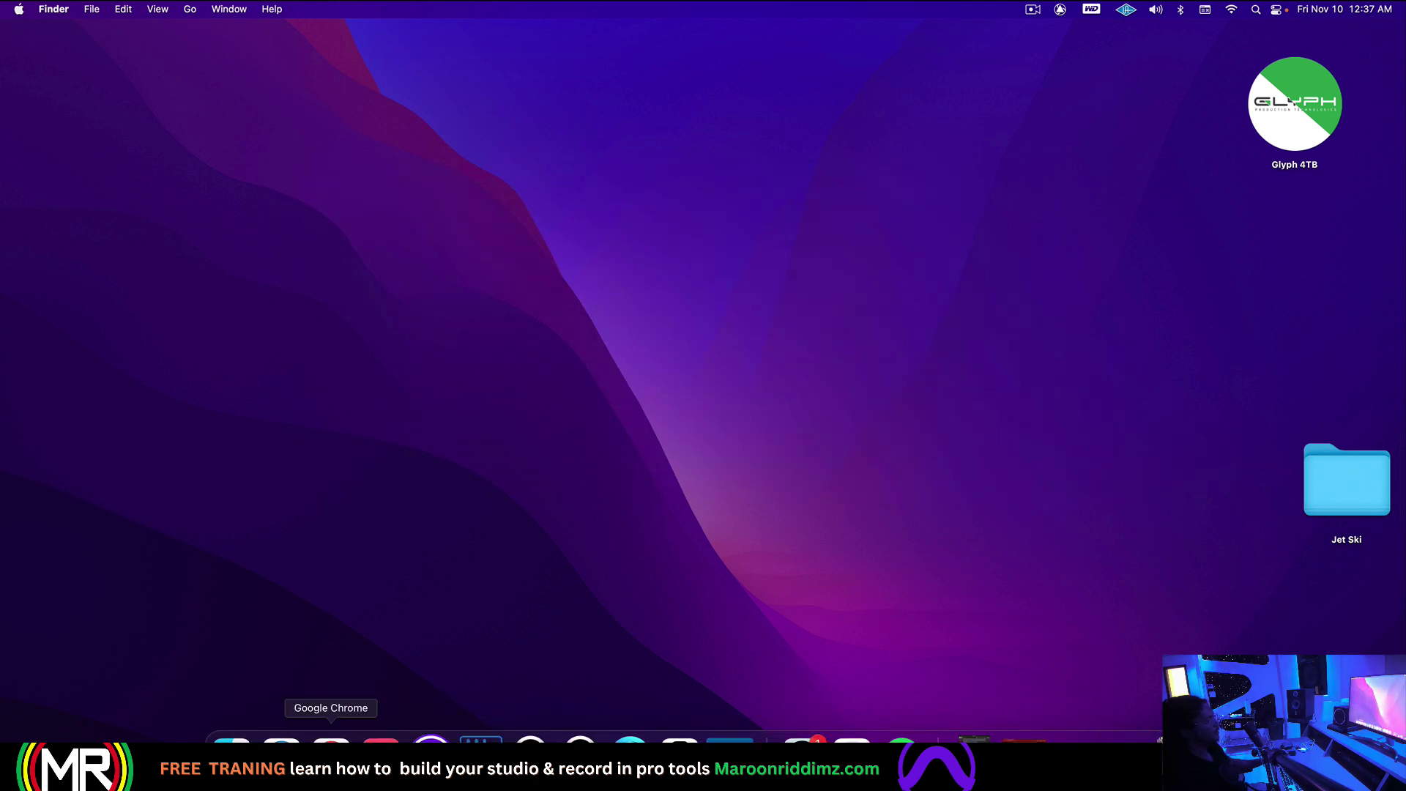
Step: Bring up Chrome and close the WeTransfer pricing page to reach the upload page
{"action": "left_click", "coordinate": [331, 757]}
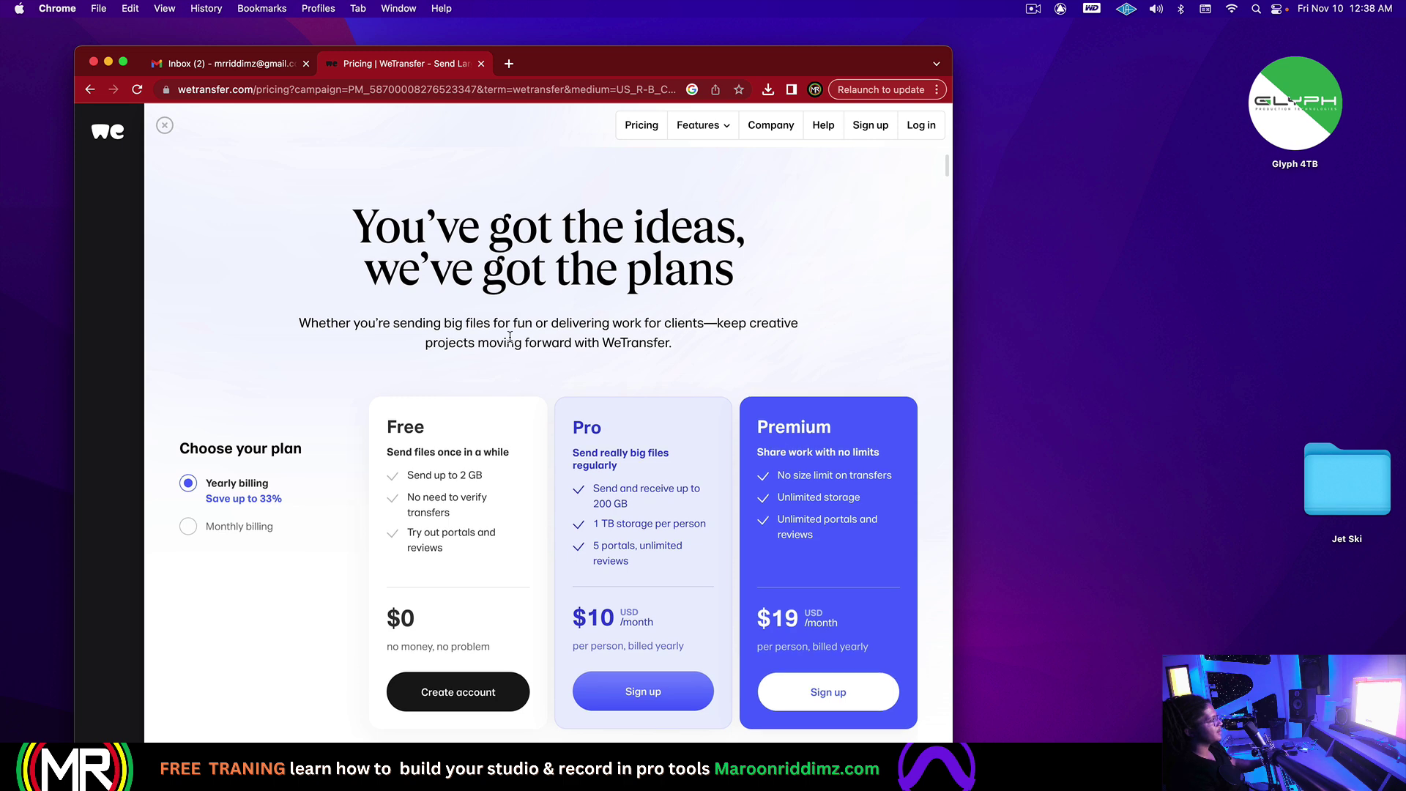
{"action": "scroll", "coordinate": [561, 416], "scroll_direction": "down", "scroll_amount": 15}
{"action": "scroll", "coordinate": [563, 496], "scroll_direction": "down", "scroll_amount": 5}
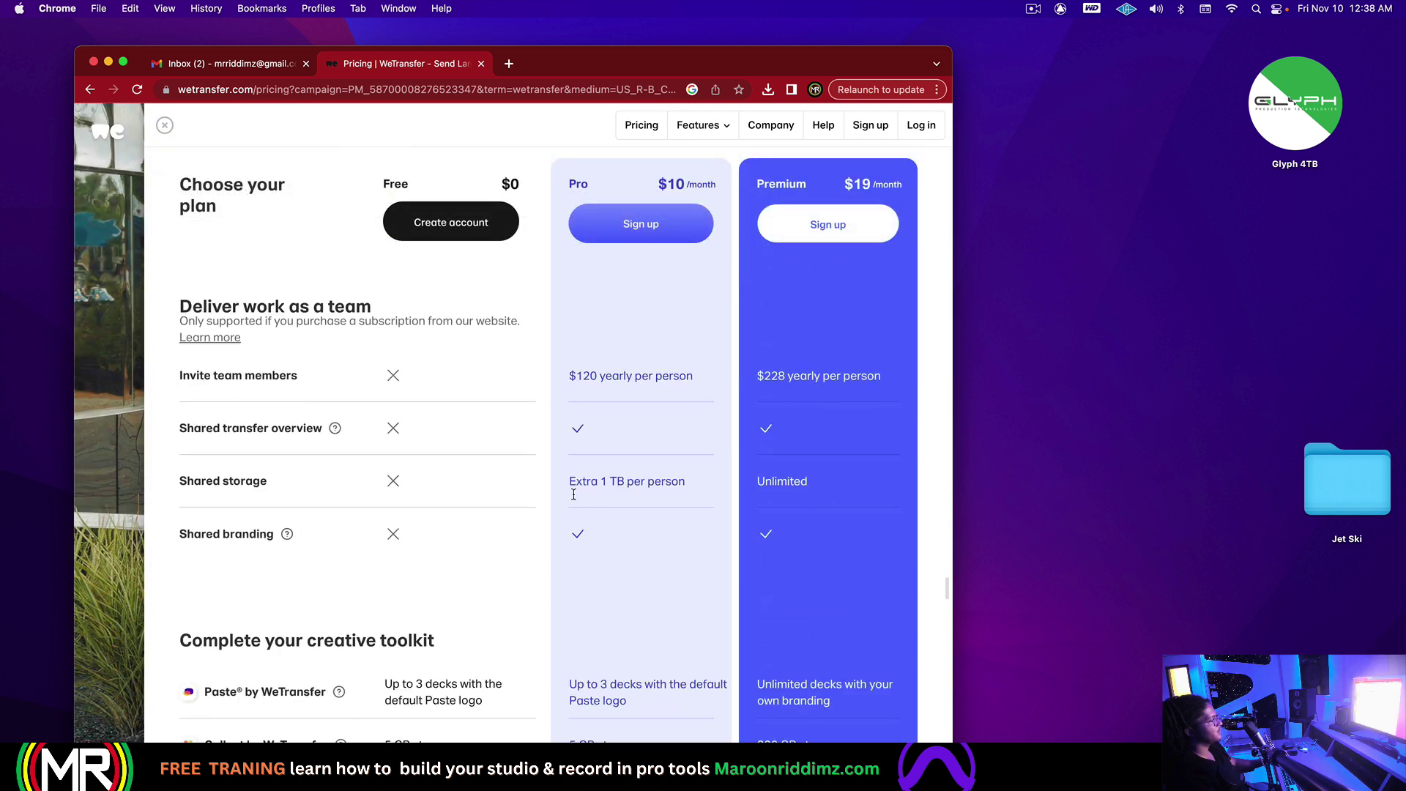
{"action": "scroll", "coordinate": [580, 455], "scroll_direction": "up", "scroll_amount": 15}
{"action": "scroll", "coordinate": [580, 455], "scroll_direction": "up", "scroll_amount": 6}
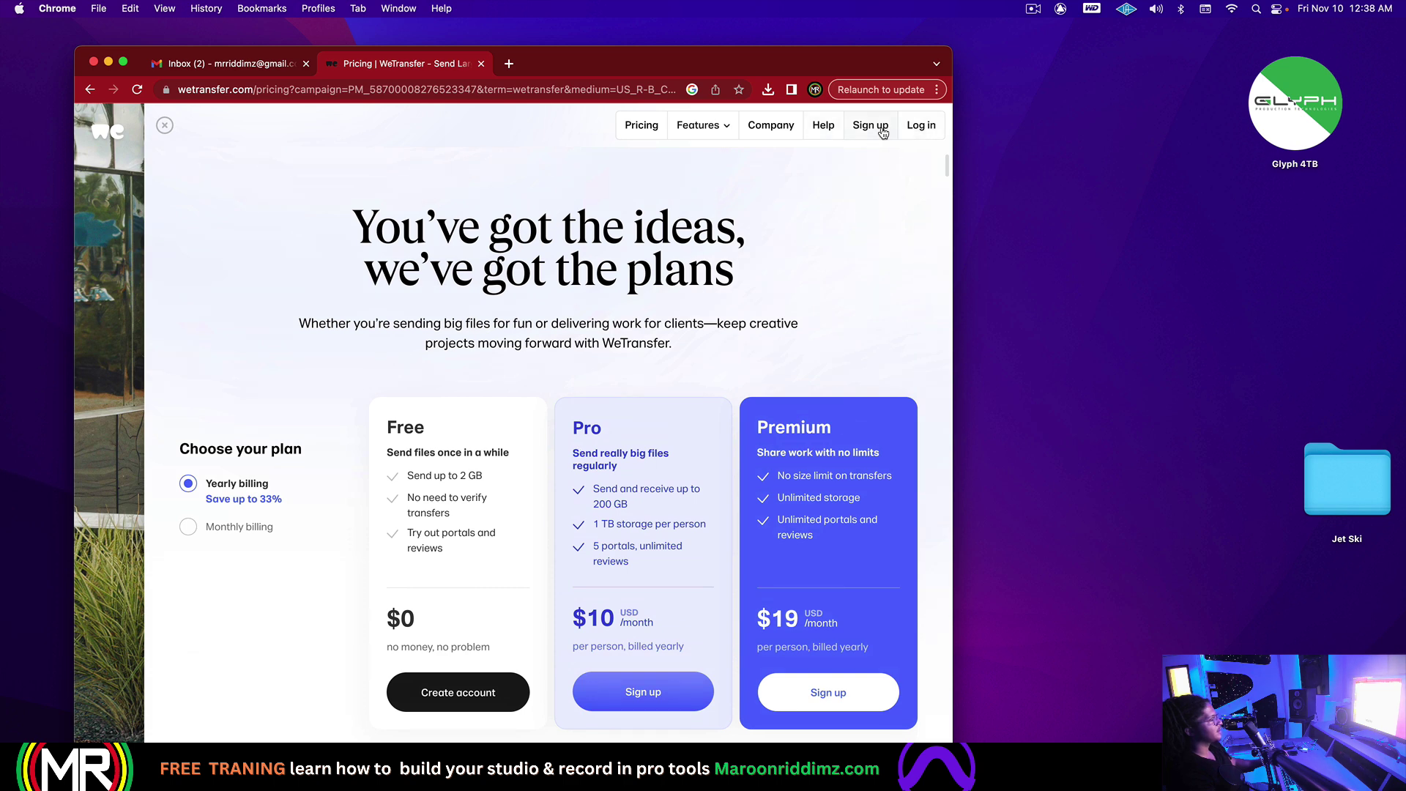
{"action": "left_click", "coordinate": [164, 126]}
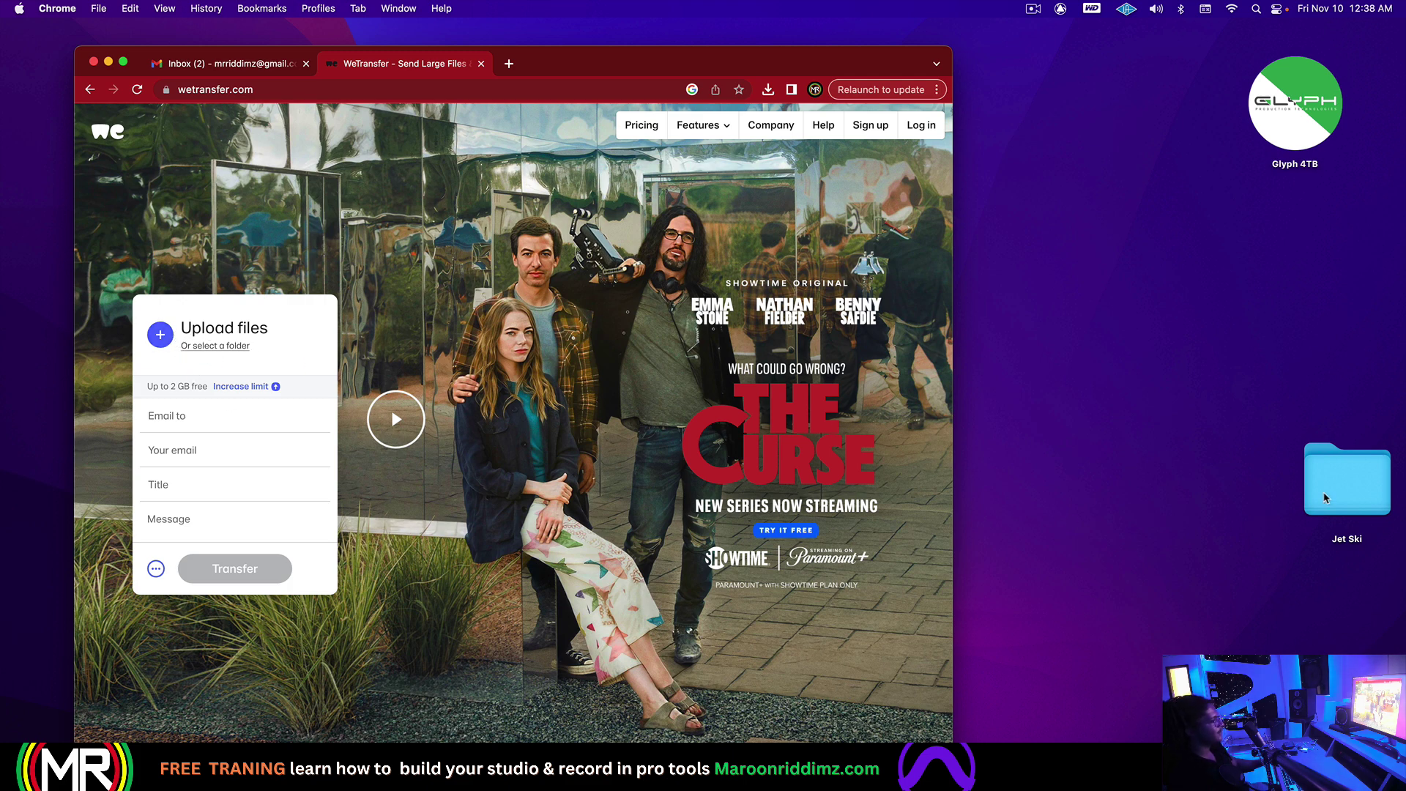
Step: Drag the desktop Jet Ski folder into the WeTransfer upload panel and select the sender e-mail field
{"action": "left_click_drag", "start_coordinate": [1331, 497], "coordinate": [194, 375]}
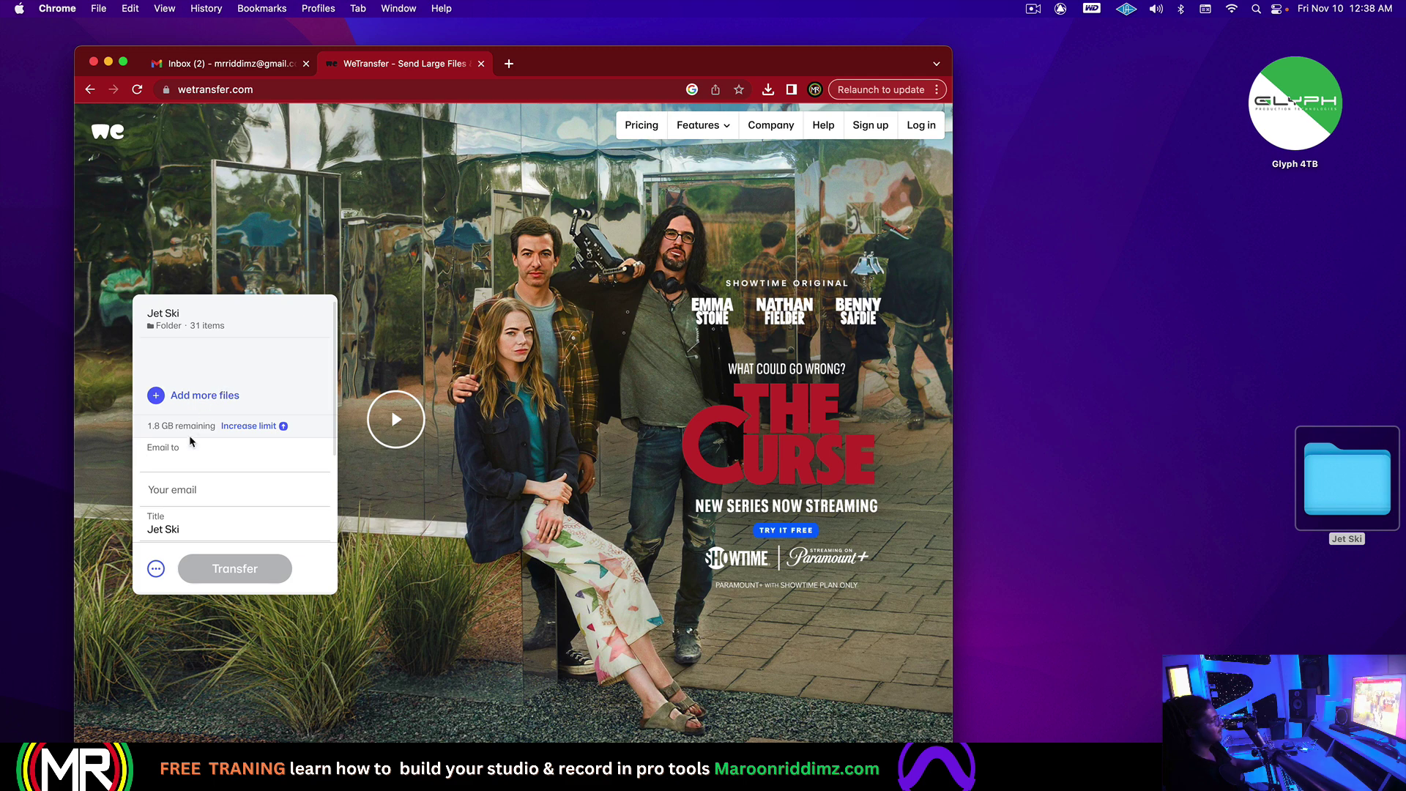
{"action": "left_click", "coordinate": [178, 496]}
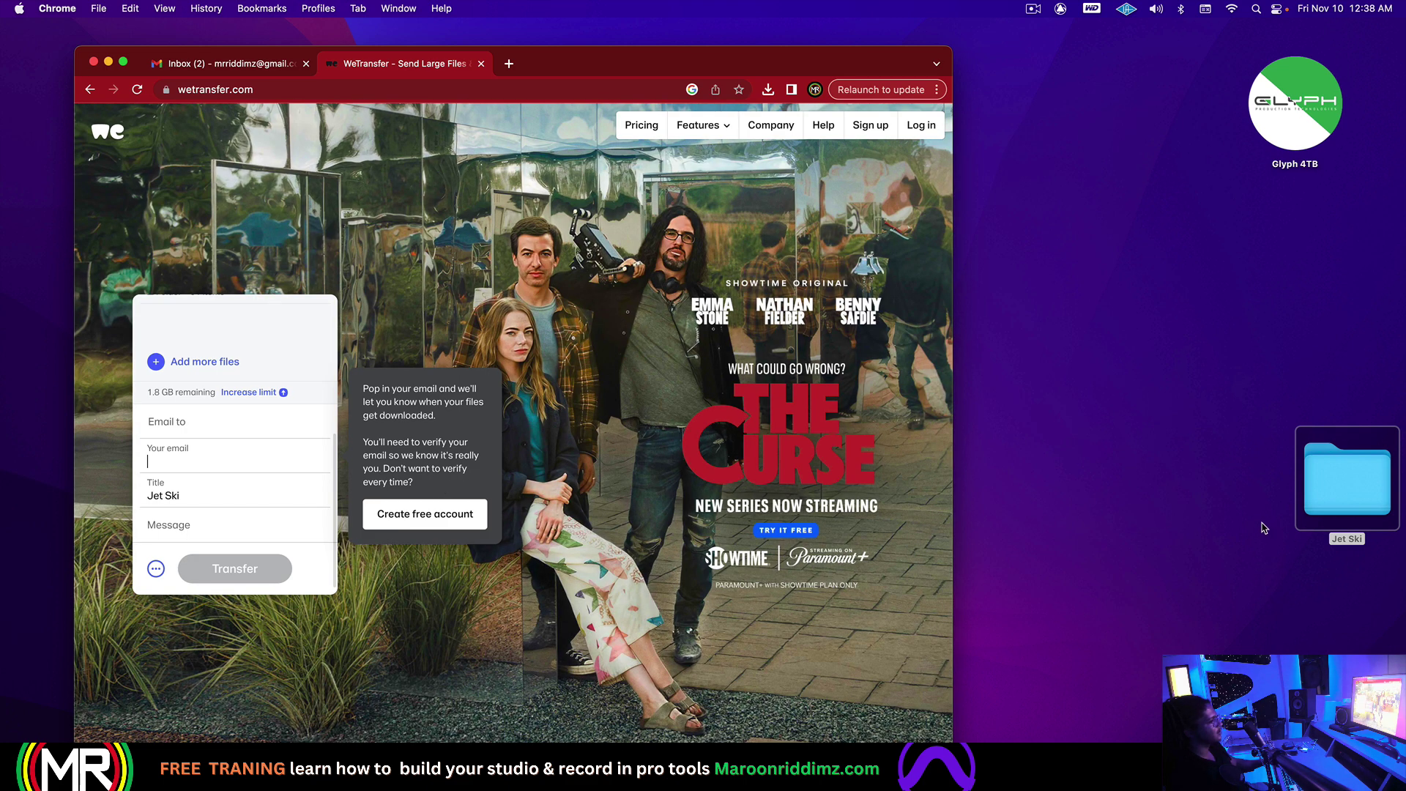
{"action": "left_click", "coordinate": [1255, 526]}
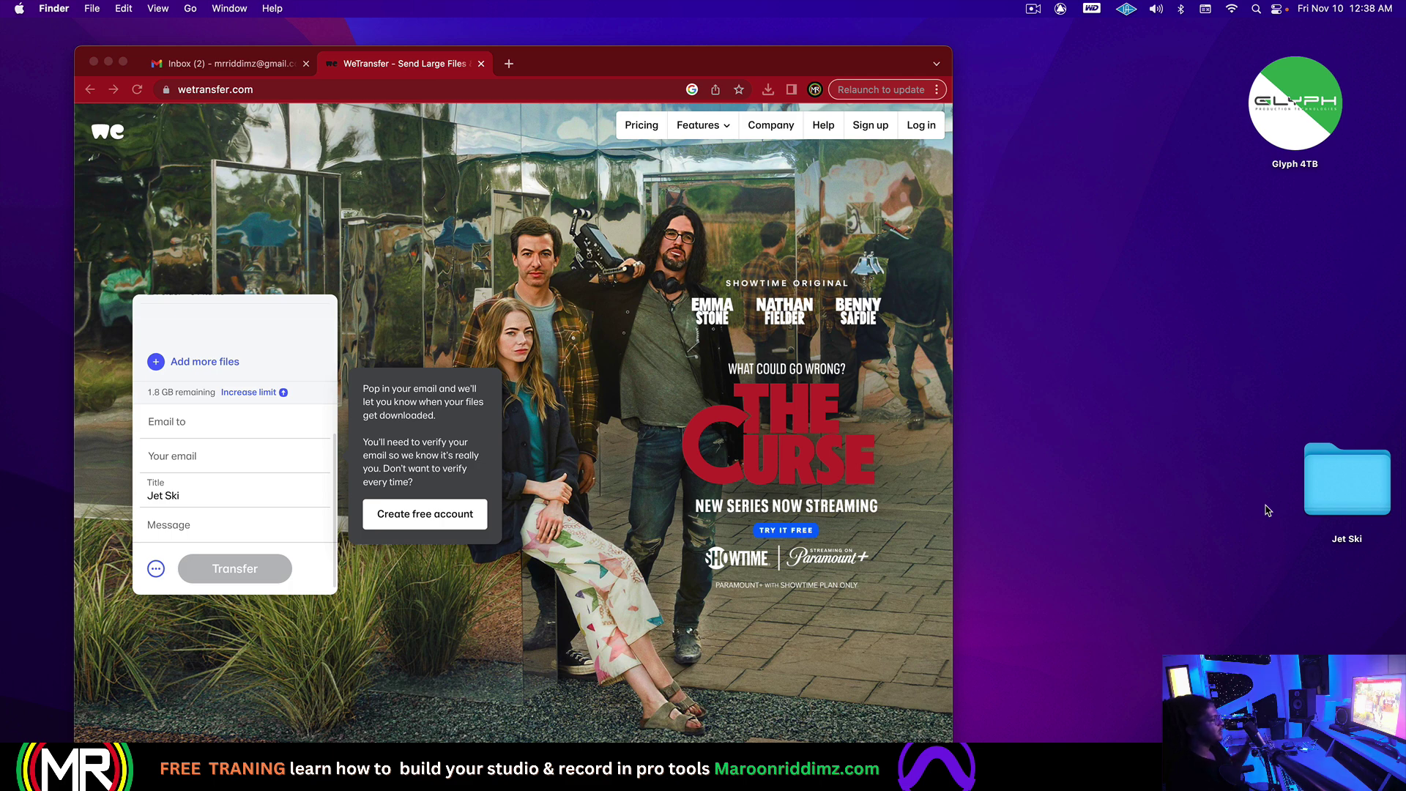
{"action": "mouse_move", "coordinate": [923, 762]}
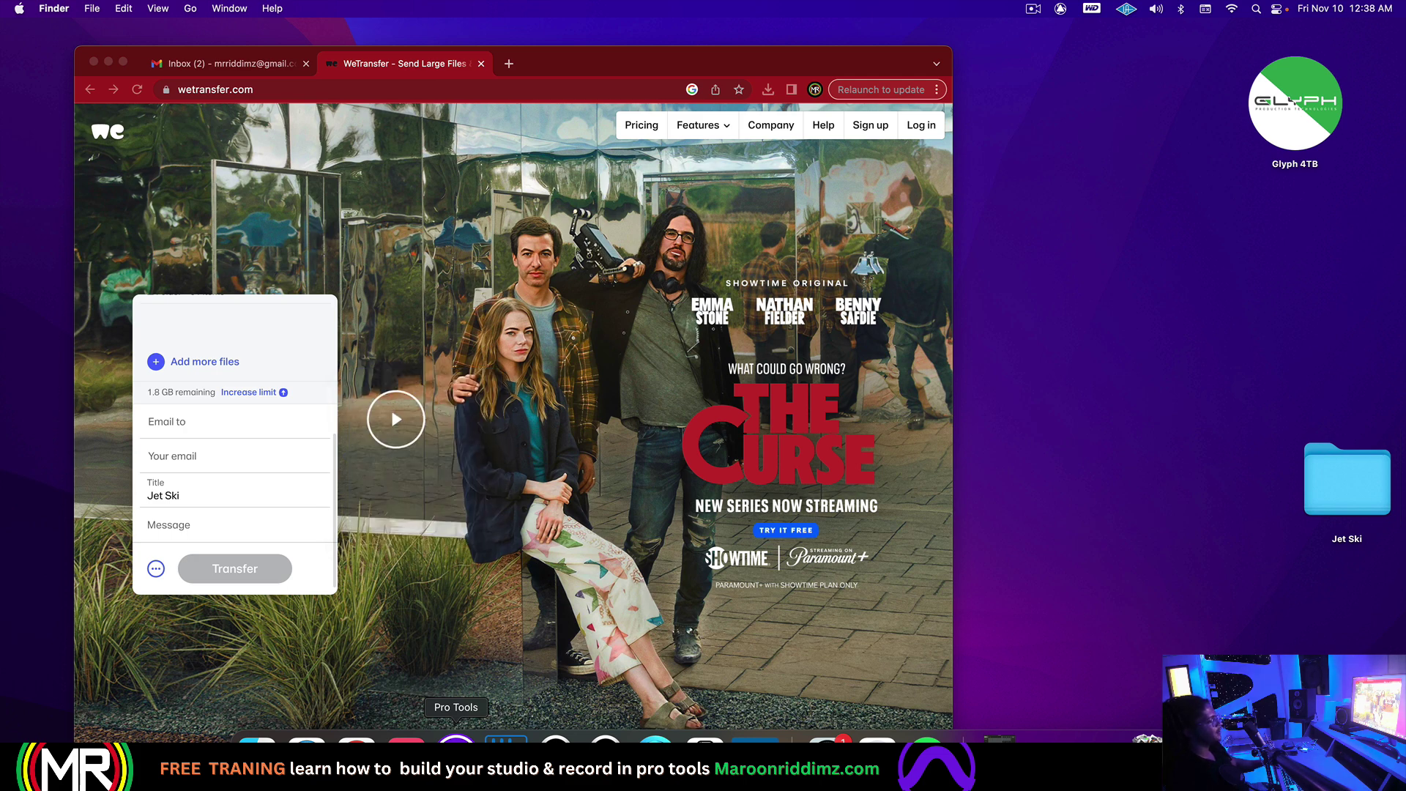
Step: Back in Pro Tools, use the Clips list's Select > Unused to select every unused clip
{"action": "left_click", "coordinate": [456, 752]}
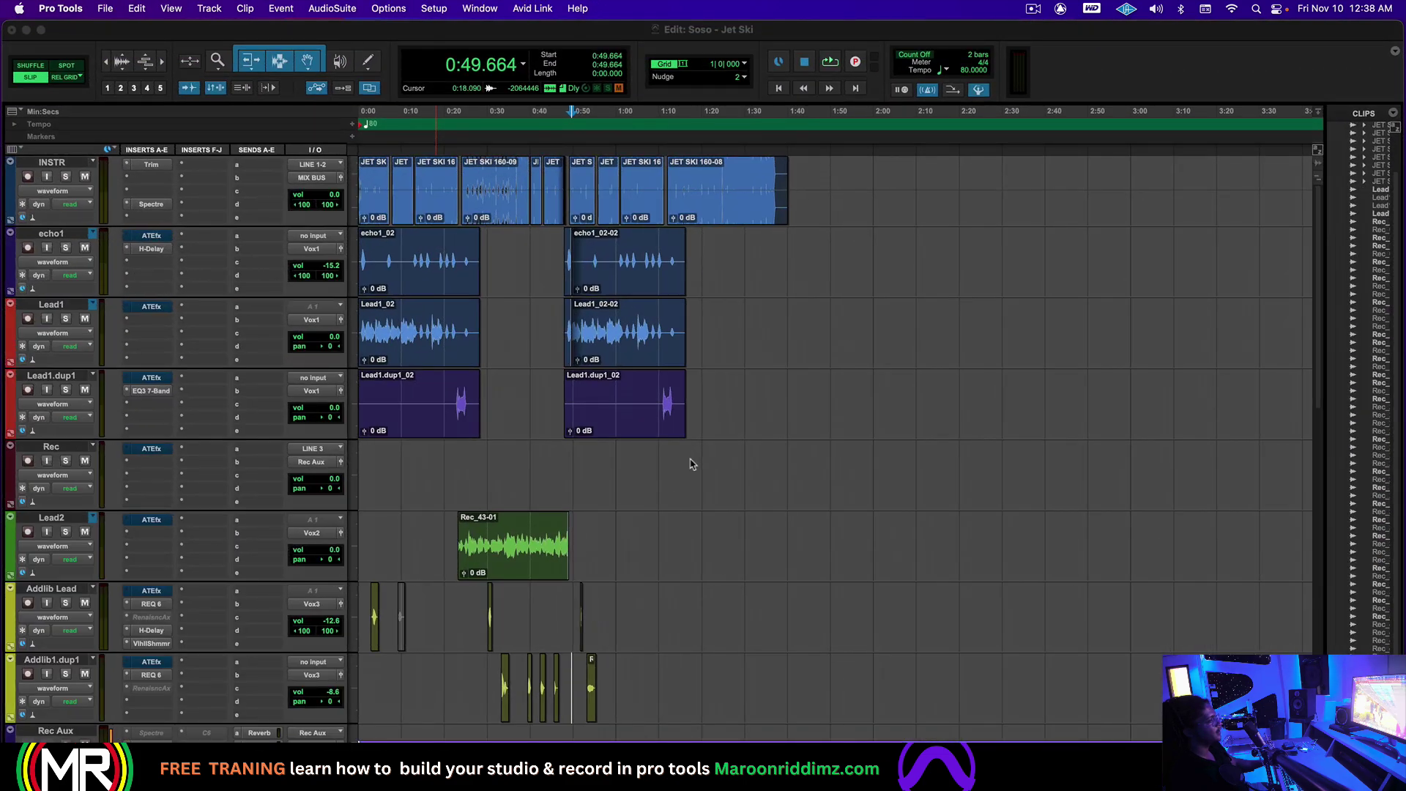
{"action": "left_click", "coordinate": [1392, 111]}
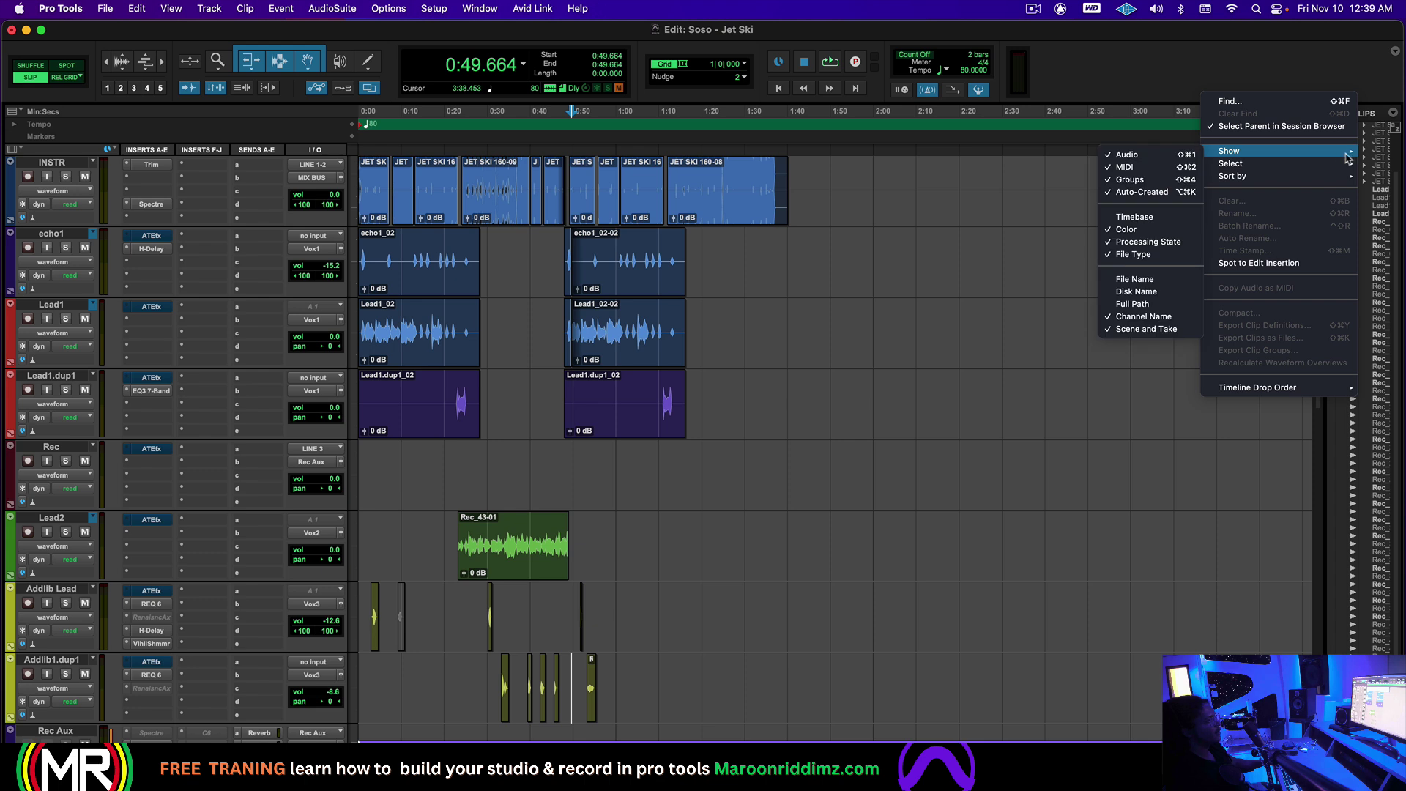
{"action": "mouse_move", "coordinate": [1245, 164]}
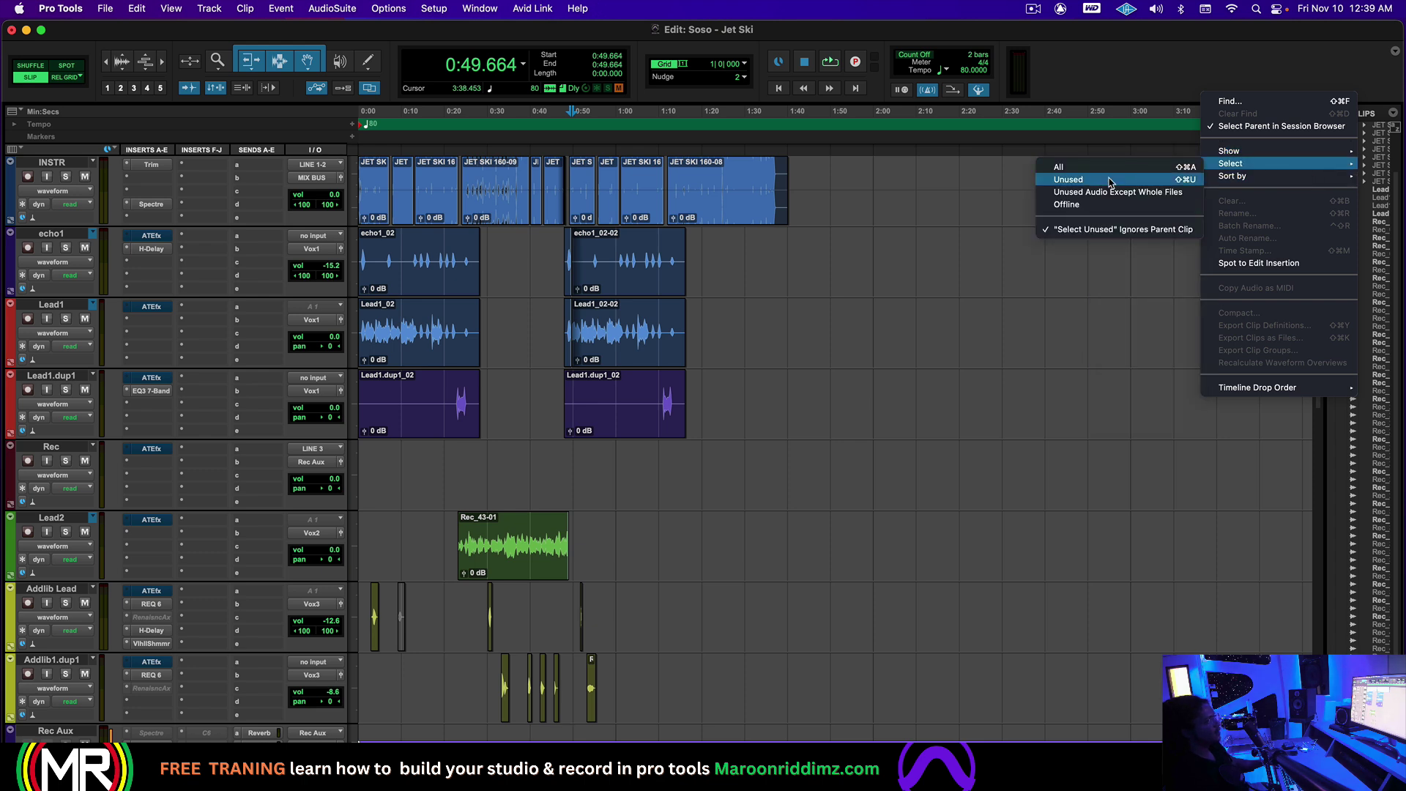
{"action": "left_click", "coordinate": [1108, 180]}
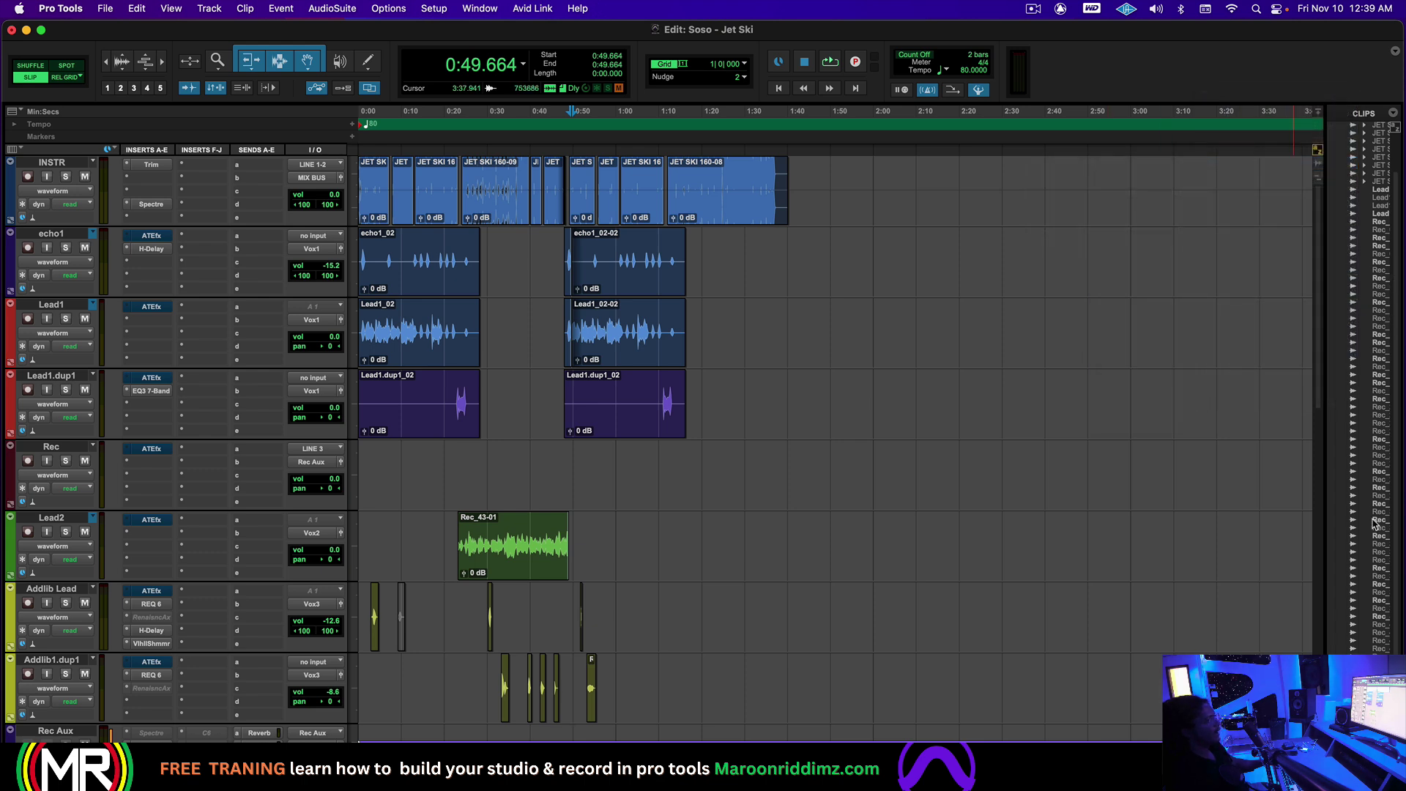
{"action": "scroll", "coordinate": [1391, 126], "scroll_direction": "down", "scroll_amount": 3}
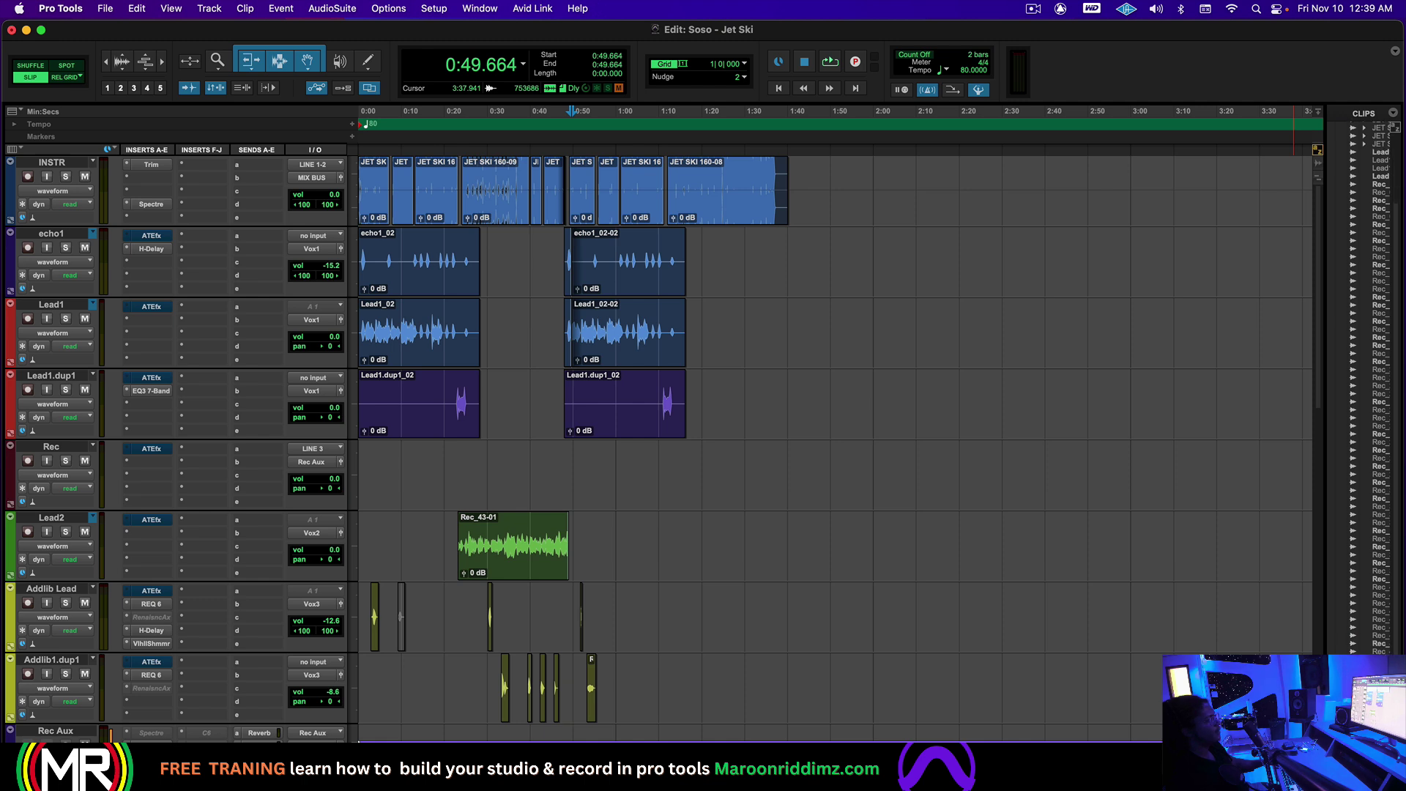
{"action": "scroll", "coordinate": [1393, 128], "scroll_direction": "down", "scroll_amount": 1}
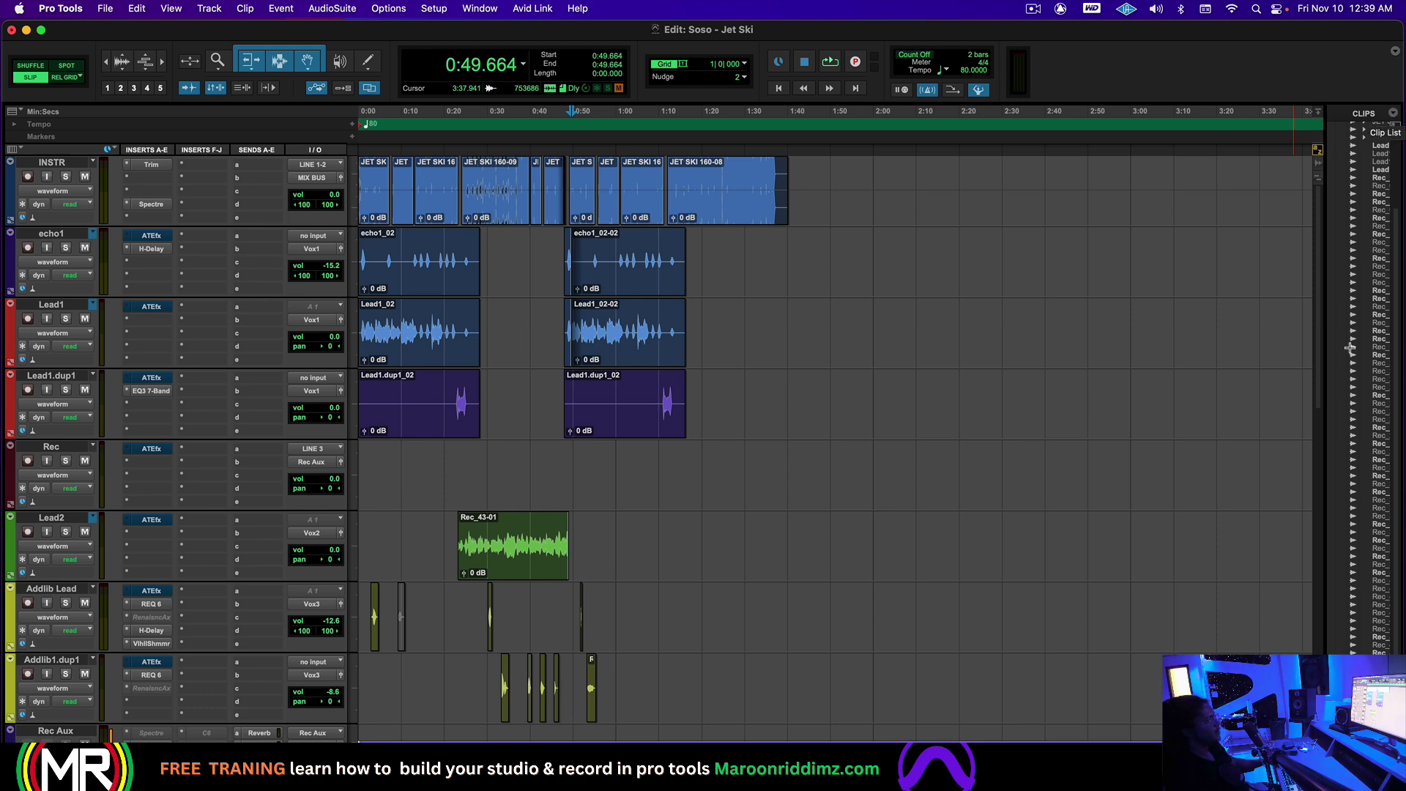
{"action": "scroll", "coordinate": [1376, 410], "scroll_direction": "up", "scroll_amount": 3}
{"action": "scroll", "coordinate": [1055, 447], "scroll_direction": "down", "scroll_amount": 4}
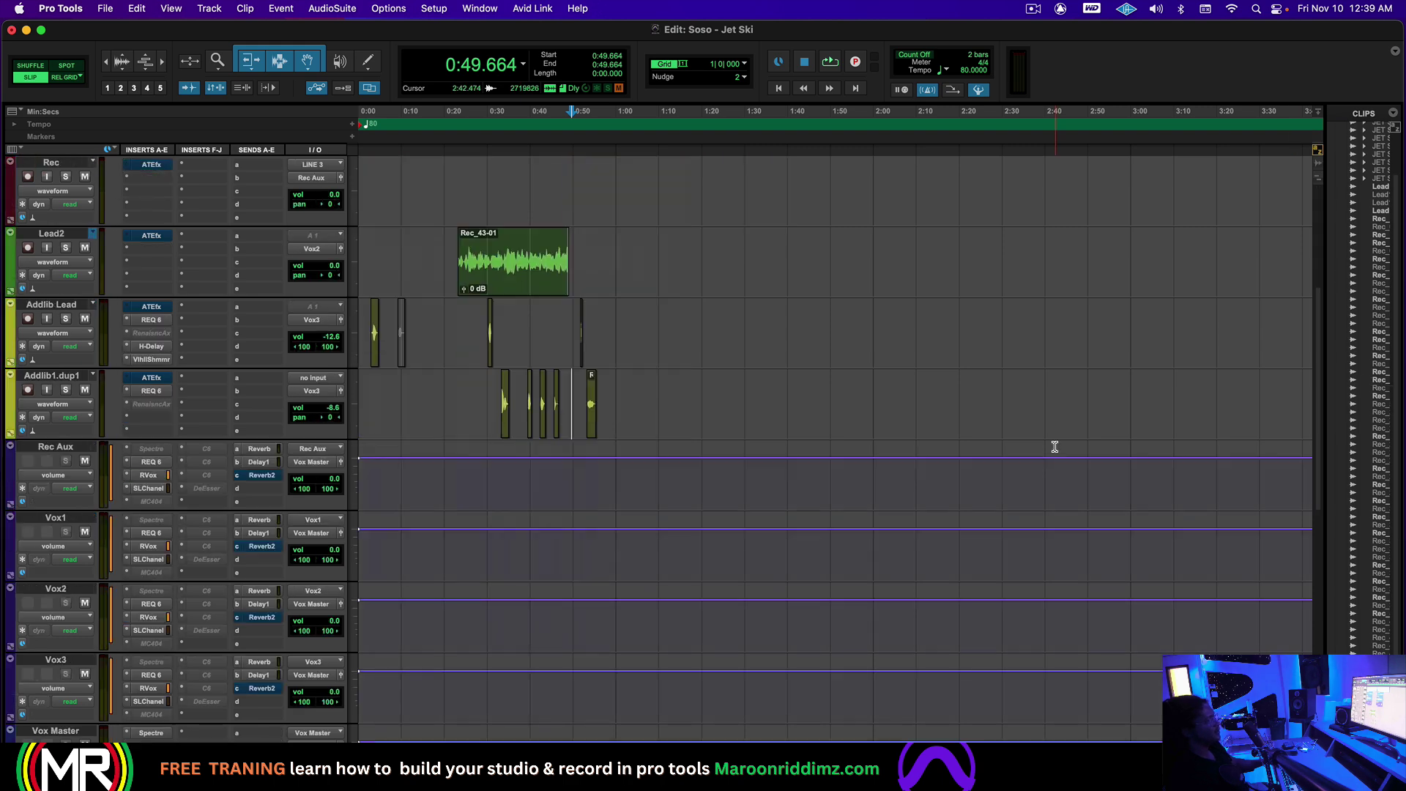
{"action": "scroll", "coordinate": [1055, 447], "scroll_direction": "up", "scroll_amount": 4}
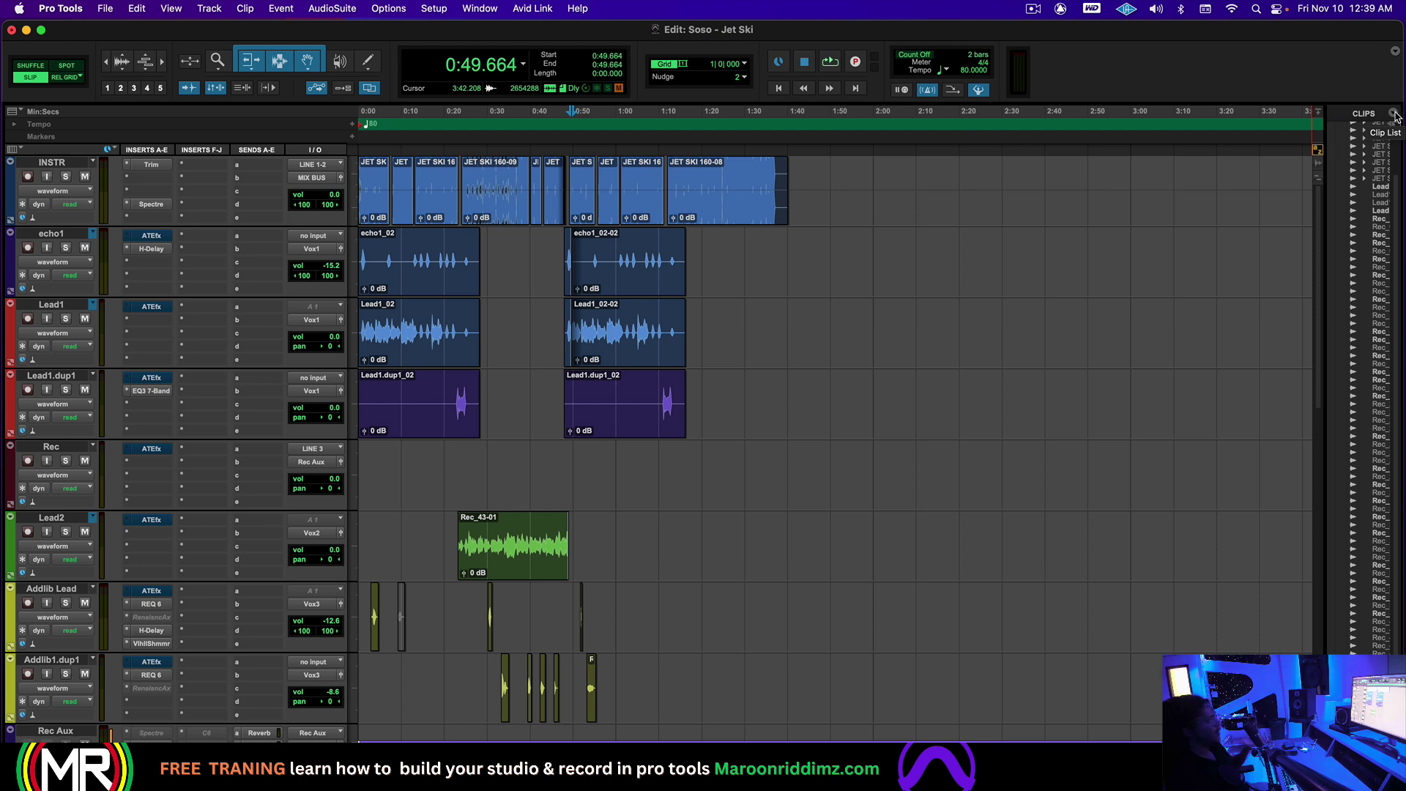
Step: Clear the selected unused clips from the session with Remove
{"action": "left_click", "coordinate": [1393, 114]}
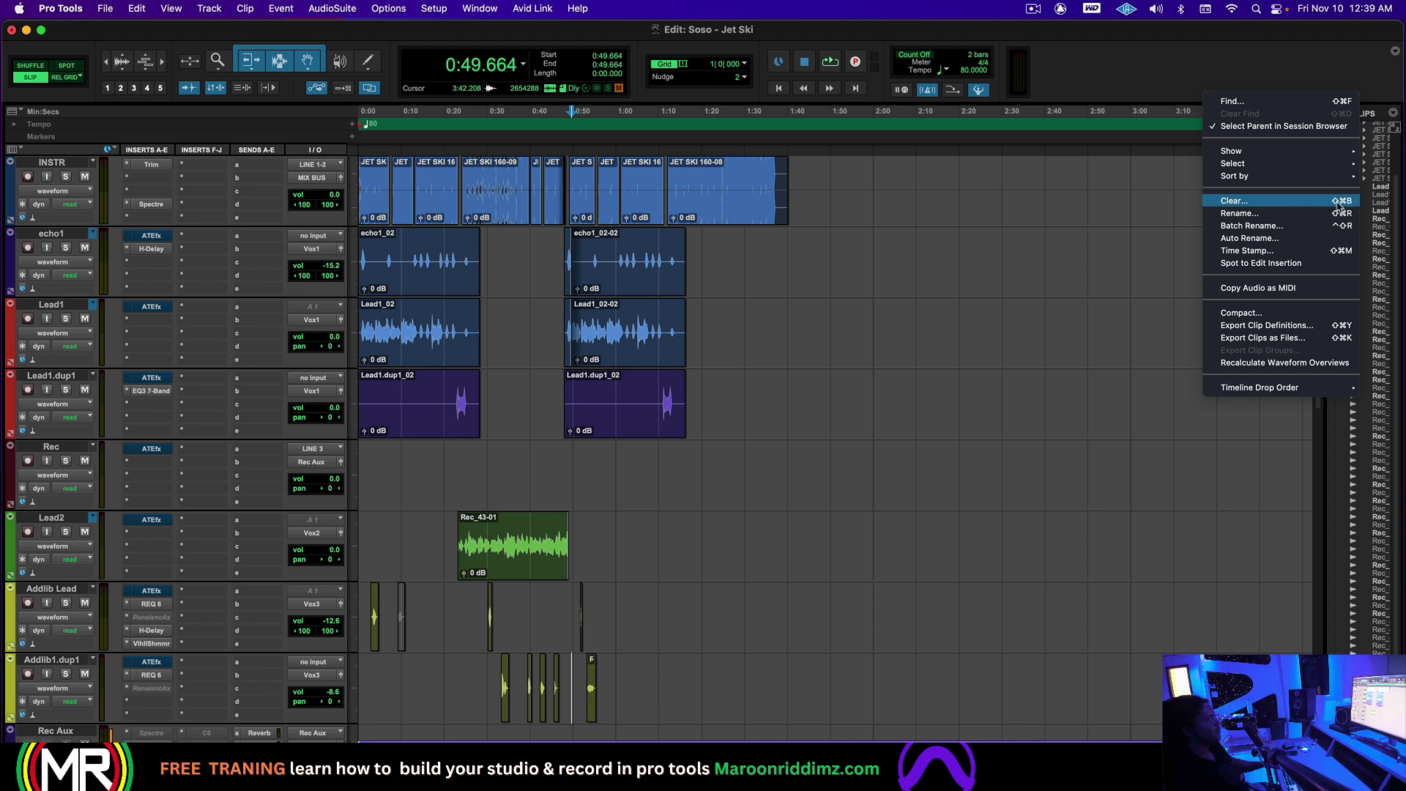
{"action": "left_click", "coordinate": [1251, 206]}
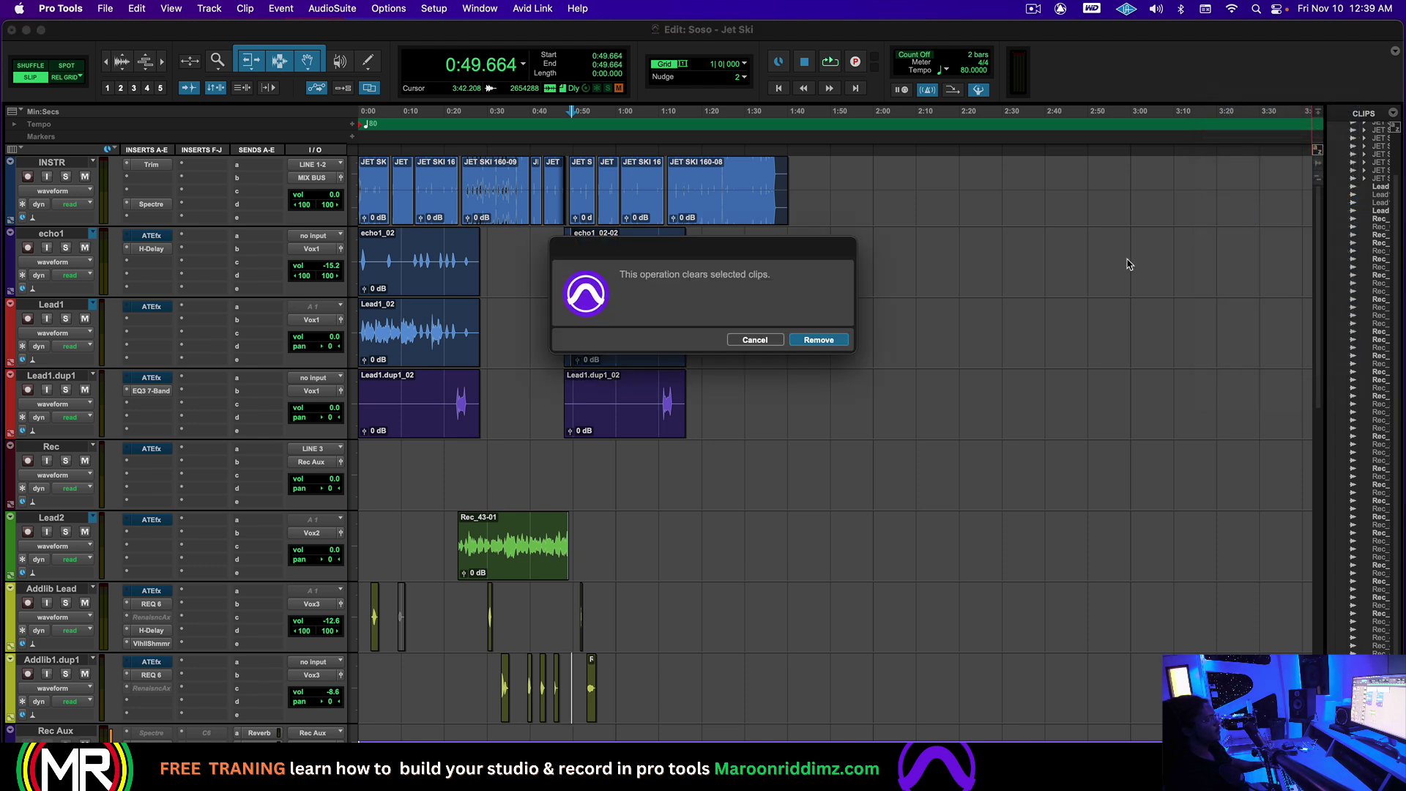
{"action": "left_click", "coordinate": [817, 340]}
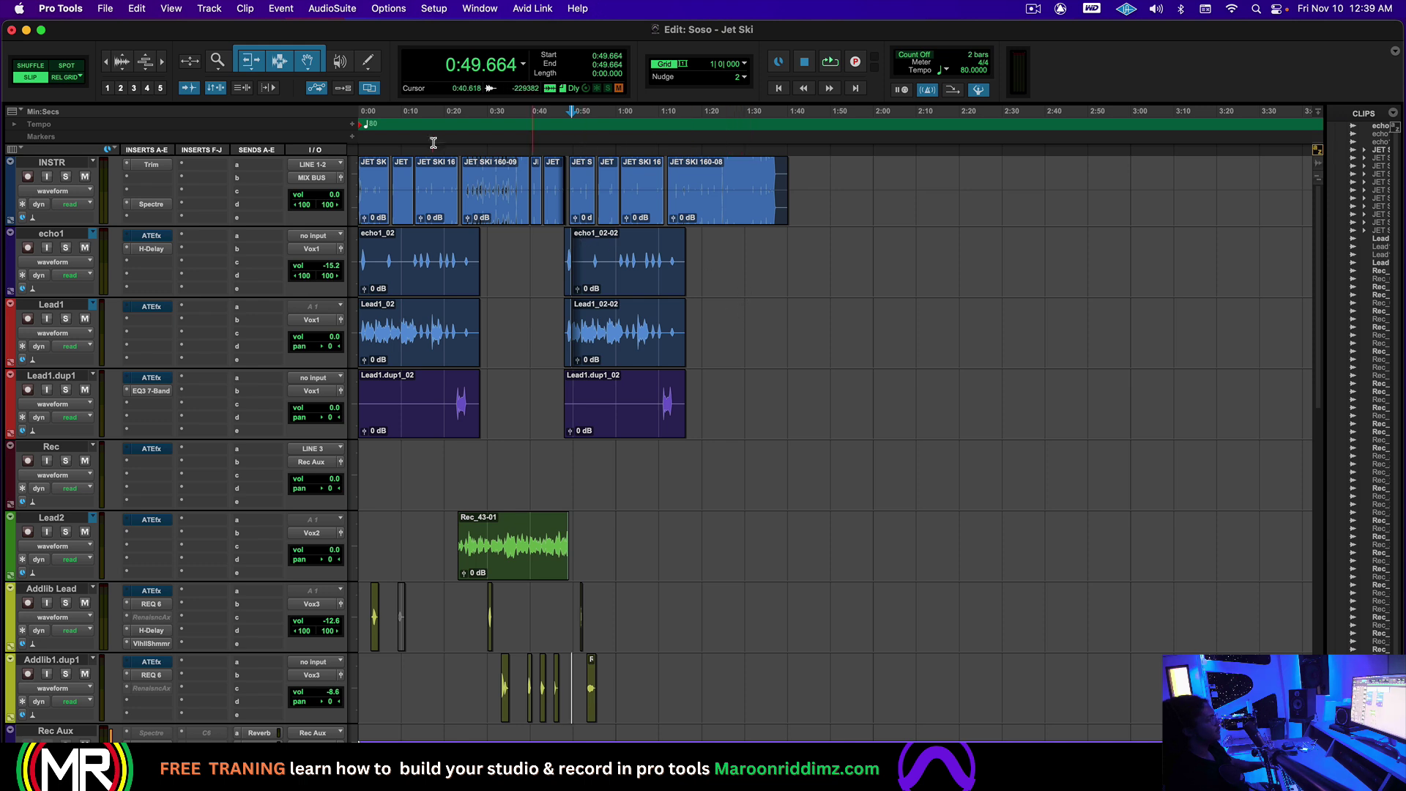
Step: Minimize Pro Tools to bring the WeTransfer page back into view
{"action": "left_click", "coordinate": [107, 8]}
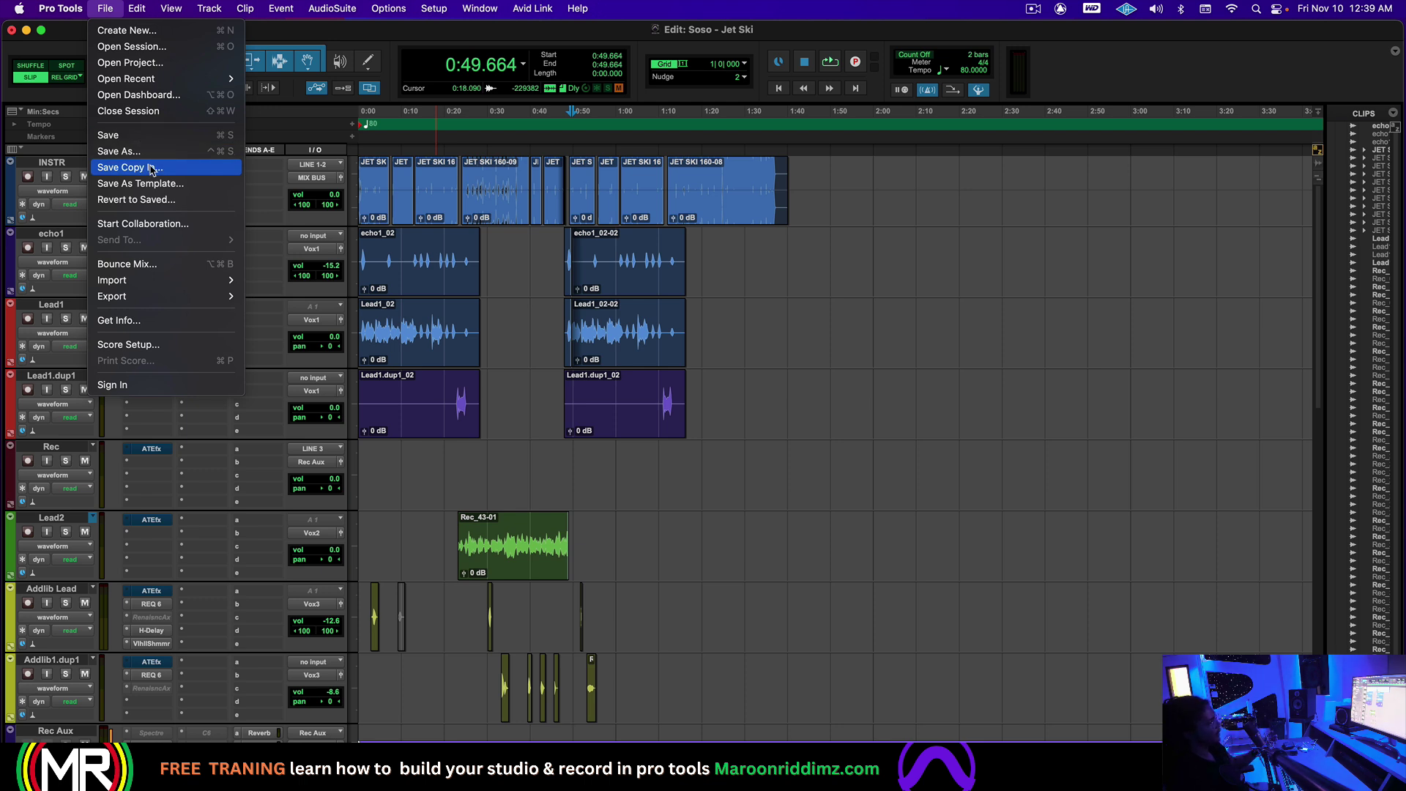
{"action": "left_click", "coordinate": [66, 33]}
{"action": "left_click", "coordinate": [26, 30]}
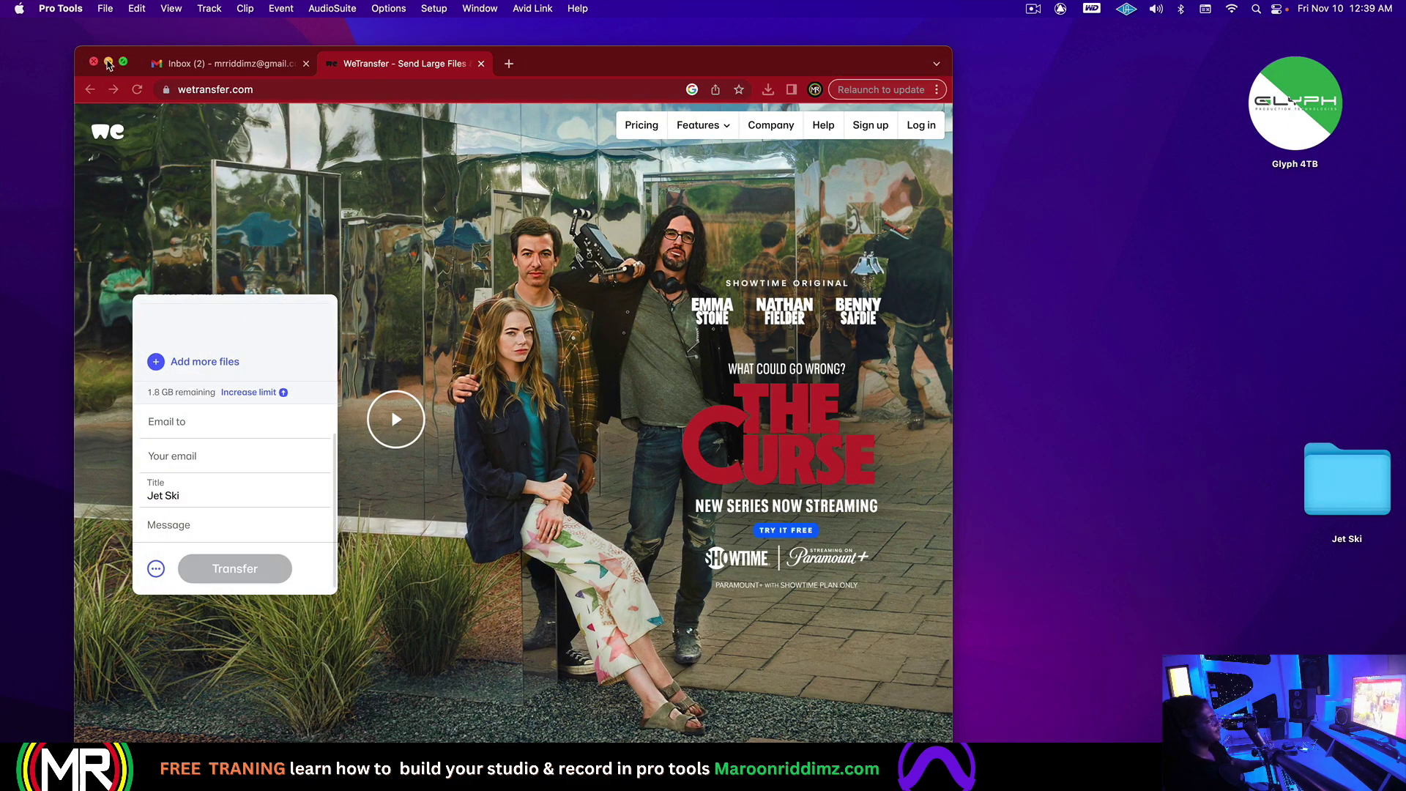
Step: Compress the desktop Jet Ski folder into Jet Ski.zip and place the zip beside the folder
{"action": "left_click", "coordinate": [109, 65]}
{"action": "left_click", "coordinate": [1116, 335]}
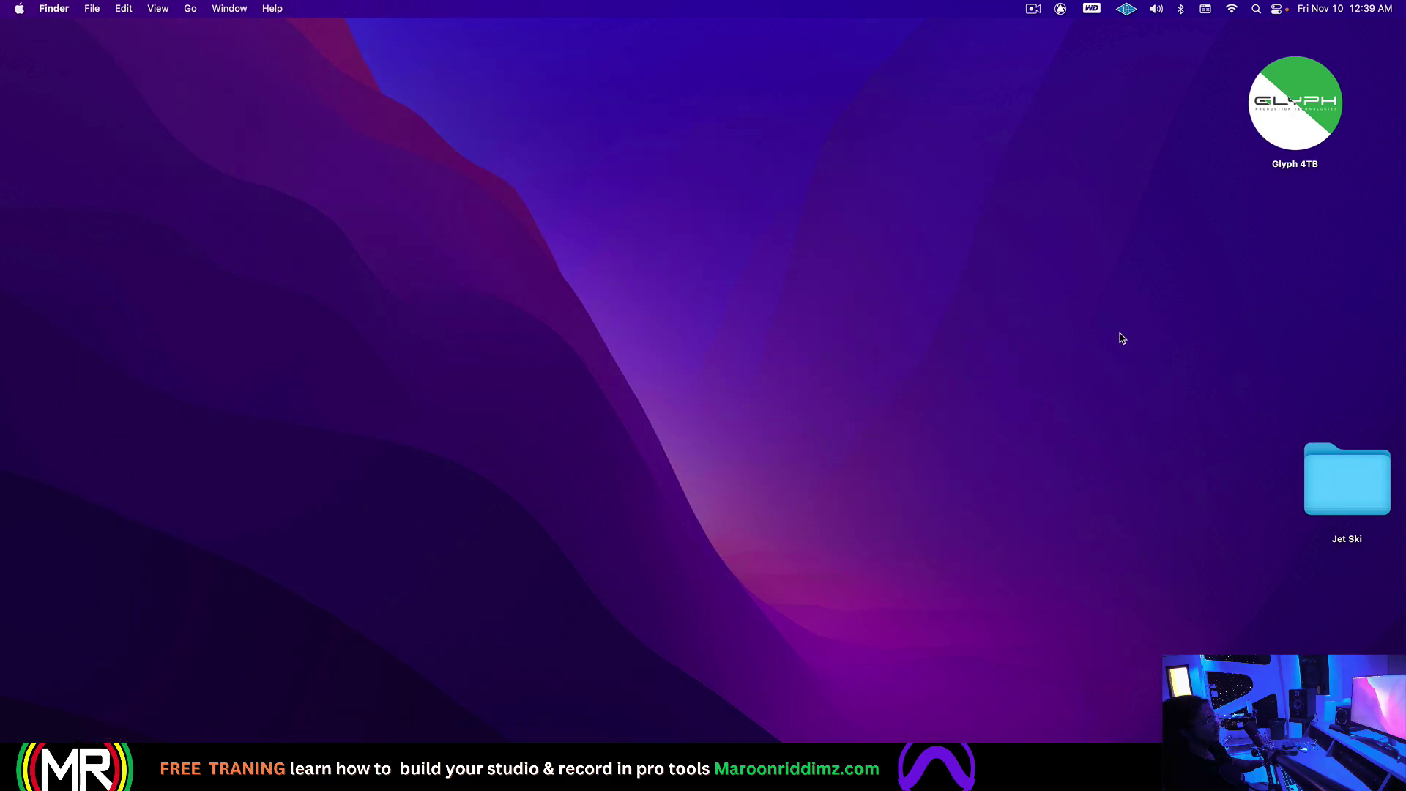
{"action": "left_click", "coordinate": [1325, 466]}
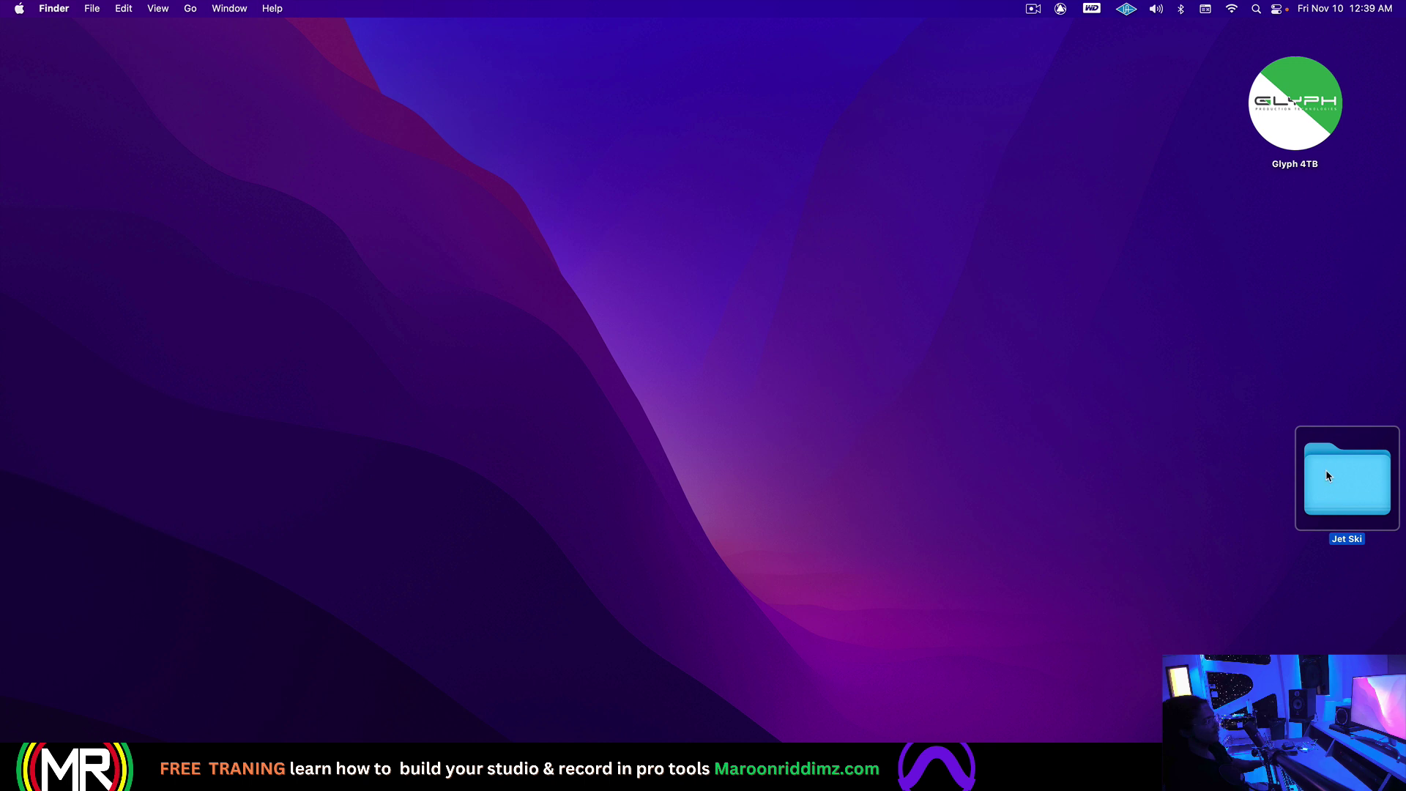
{"action": "right_click", "coordinate": [1325, 474]}
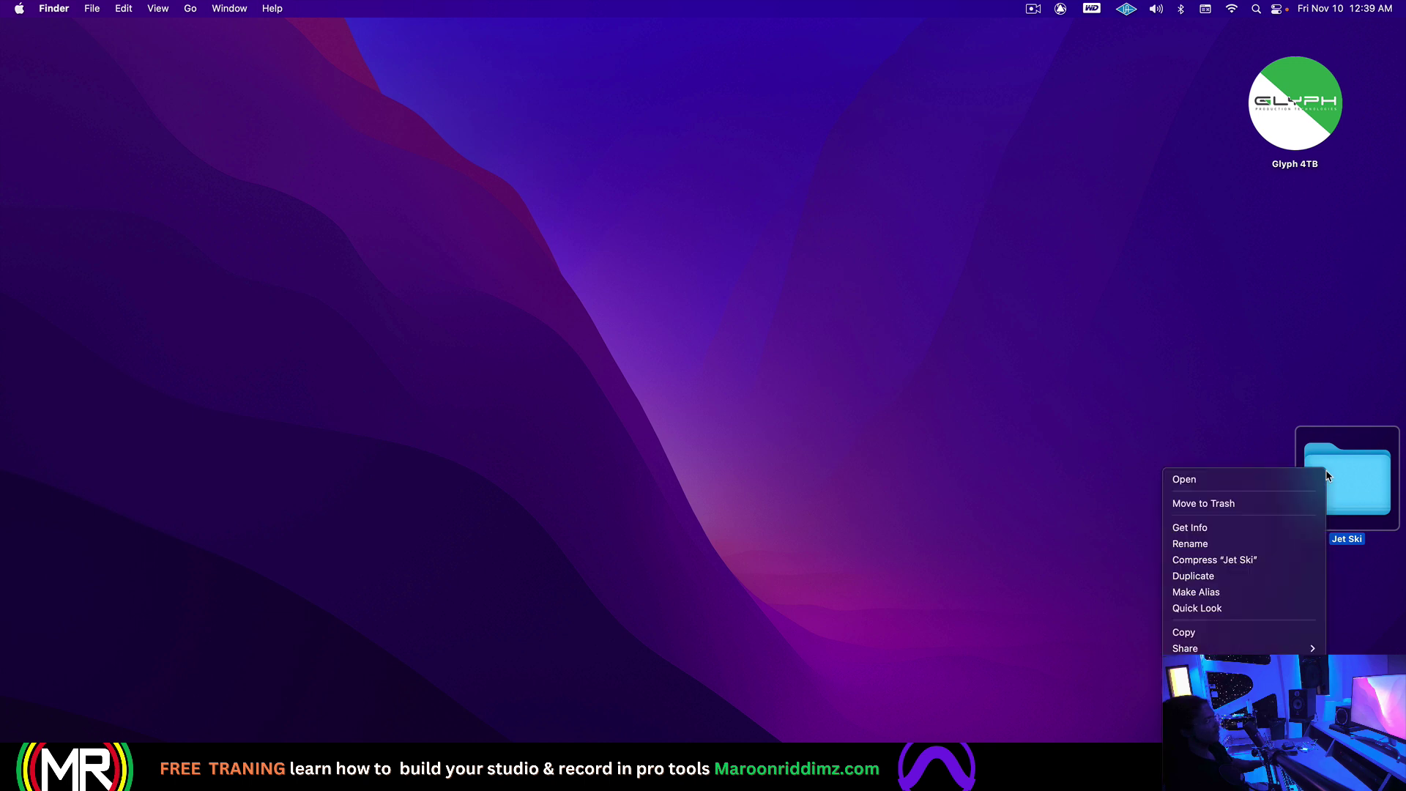
{"action": "left_click", "coordinate": [1263, 560]}
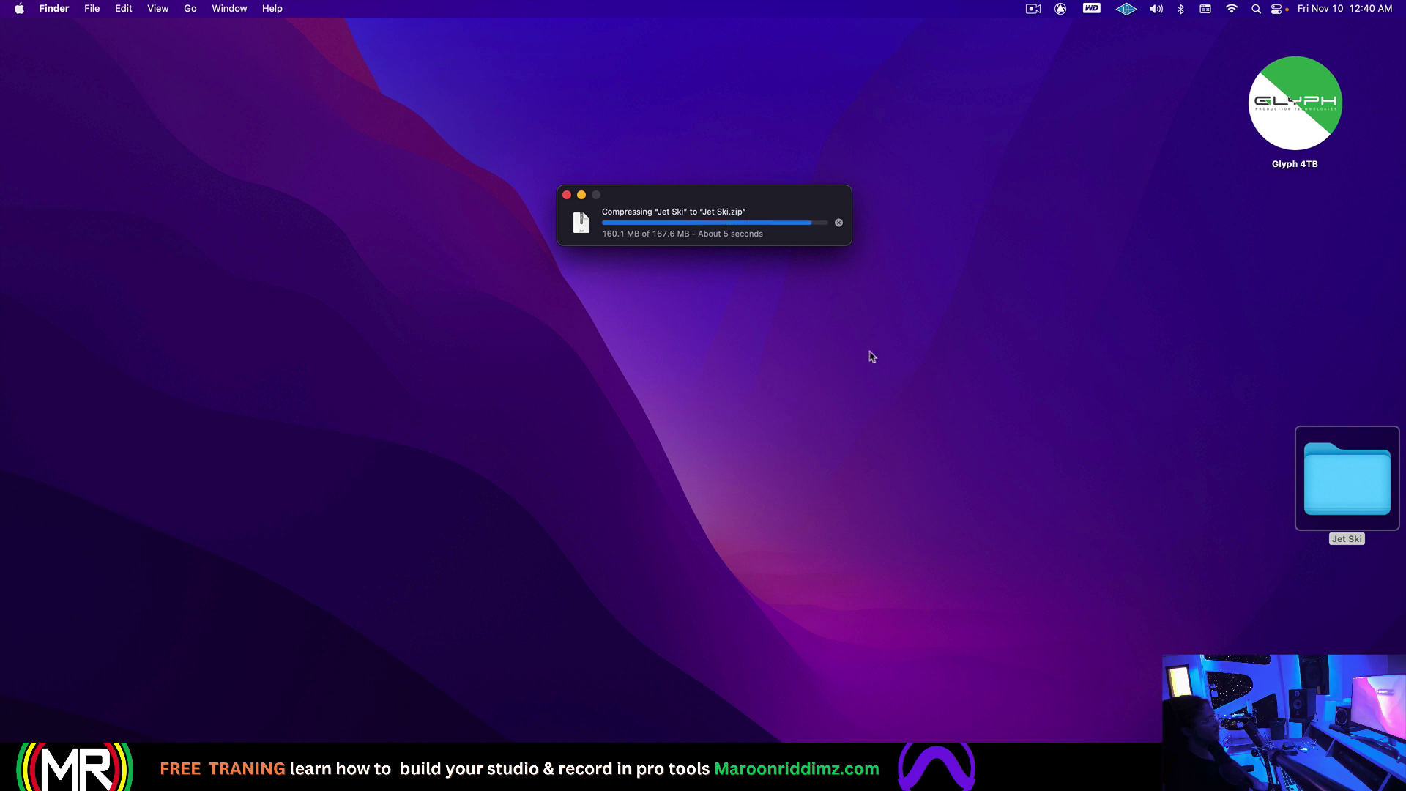
{"action": "left_click_drag", "start_coordinate": [1394, 556], "coordinate": [1261, 576]}
{"action": "right_click", "coordinate": [1340, 476]}
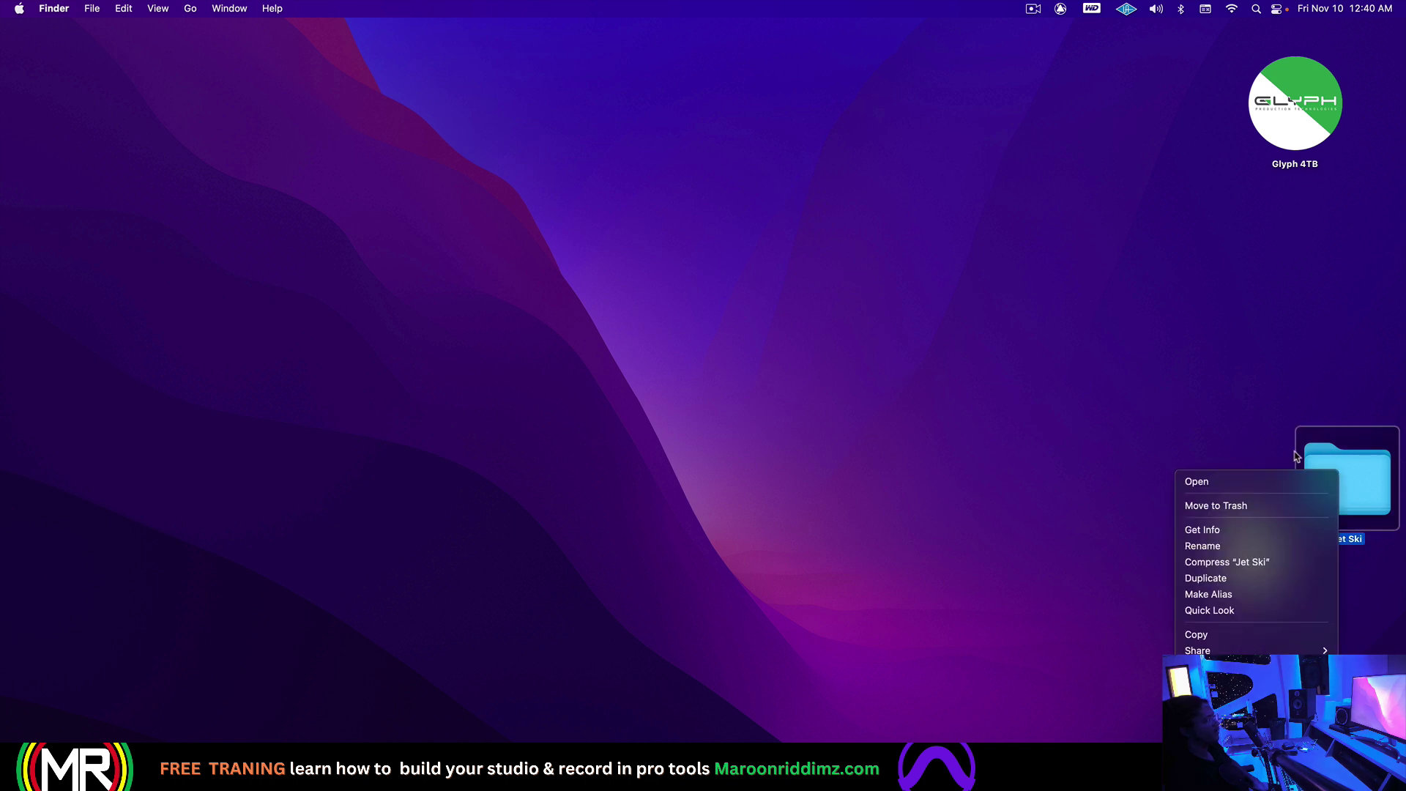
{"action": "left_click", "coordinate": [1269, 529]}
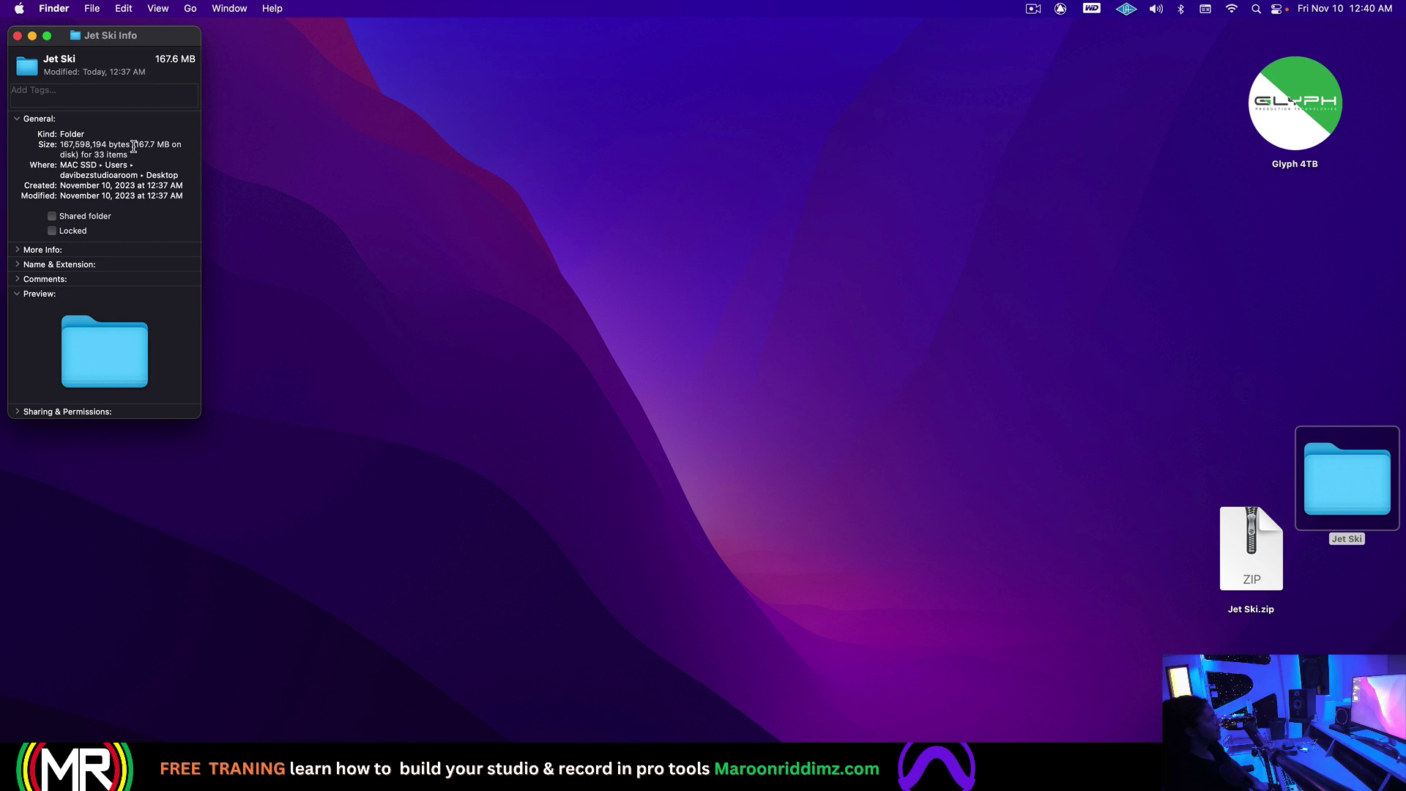
{"action": "left_click_drag", "start_coordinate": [133, 147], "coordinate": [157, 146]}
{"action": "left_click", "coordinate": [17, 36]}
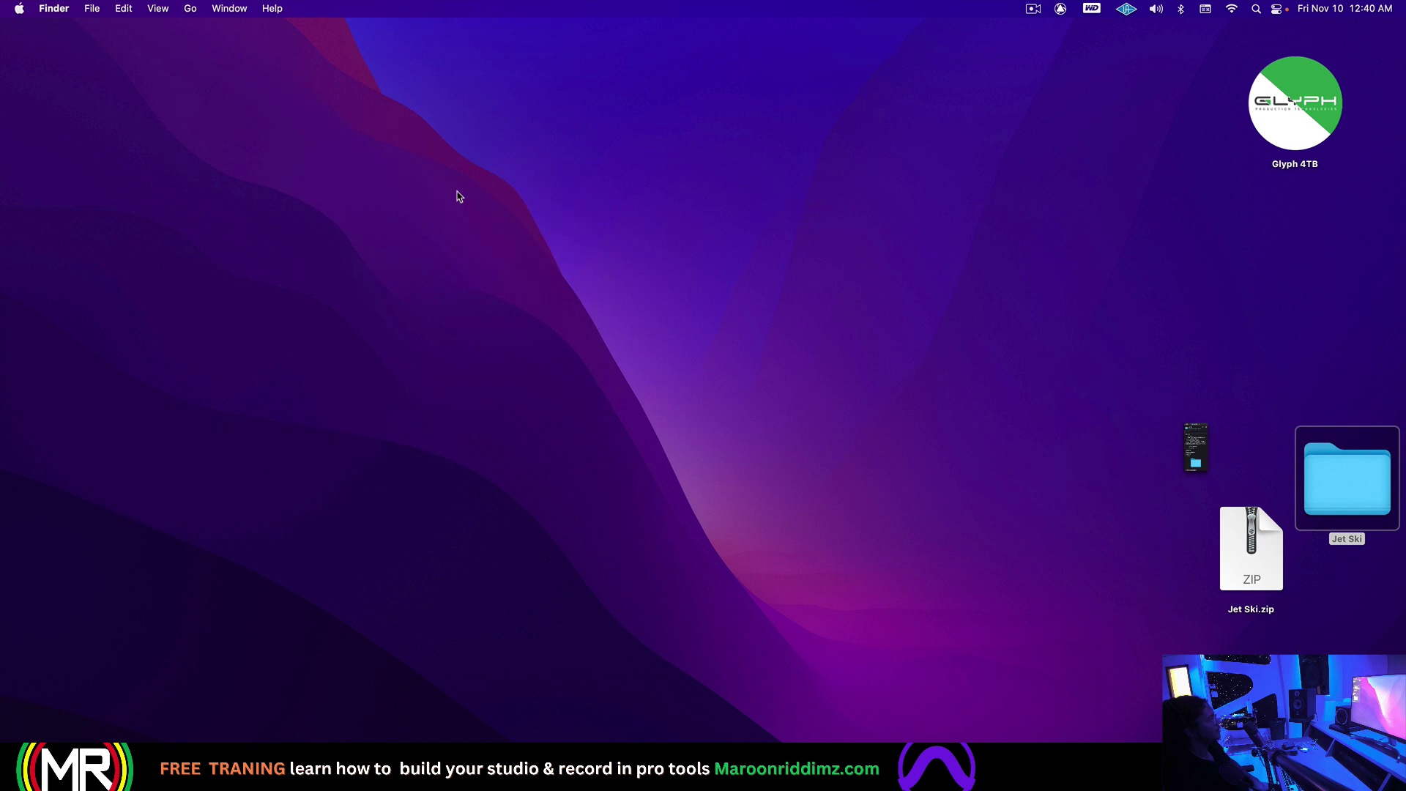
{"action": "left_click", "coordinate": [957, 439]}
{"action": "right_click", "coordinate": [1219, 555]}
{"action": "left_click", "coordinate": [1228, 530]}
{"action": "right_click", "coordinate": [1228, 530]}
{"action": "left_click", "coordinate": [1257, 602]}
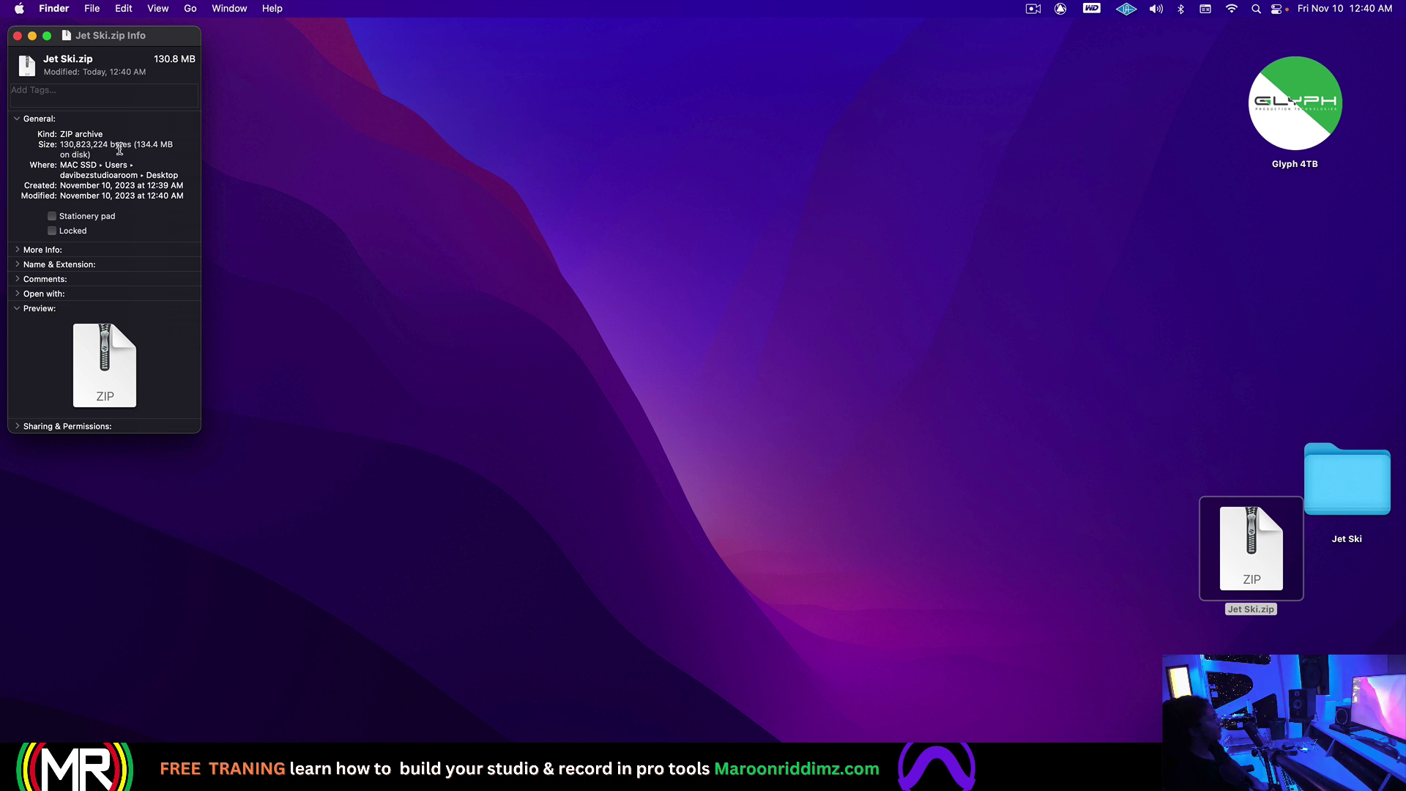
{"action": "left_click_drag", "start_coordinate": [136, 145], "coordinate": [157, 145]}
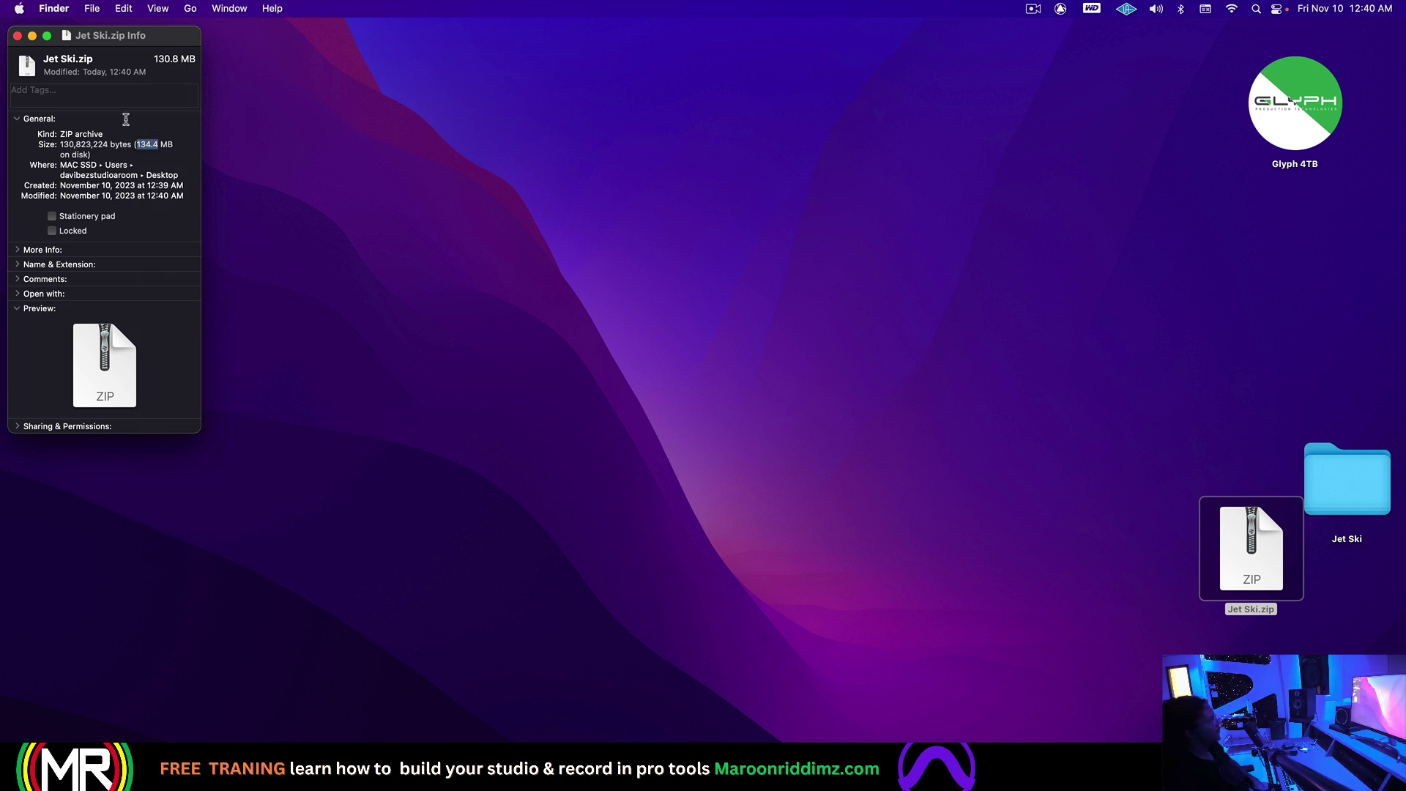
{"action": "left_click", "coordinate": [17, 35]}
Step: Deselect Jet Ski.zip and move FL Studio's Channel rack lower and to the right
{"action": "left_click", "coordinate": [608, 359]}
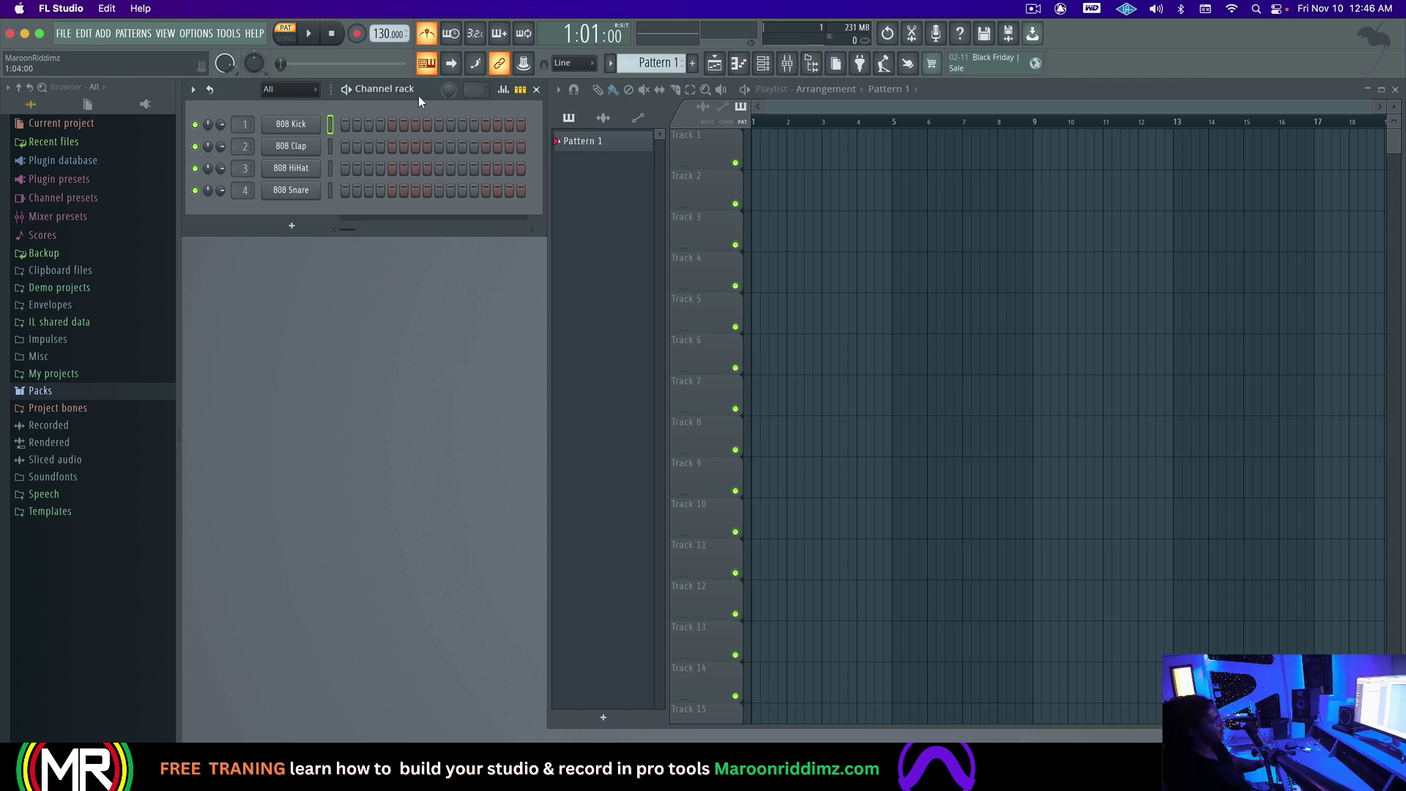
{"action": "left_click_drag", "start_coordinate": [419, 97], "coordinate": [439, 166]}
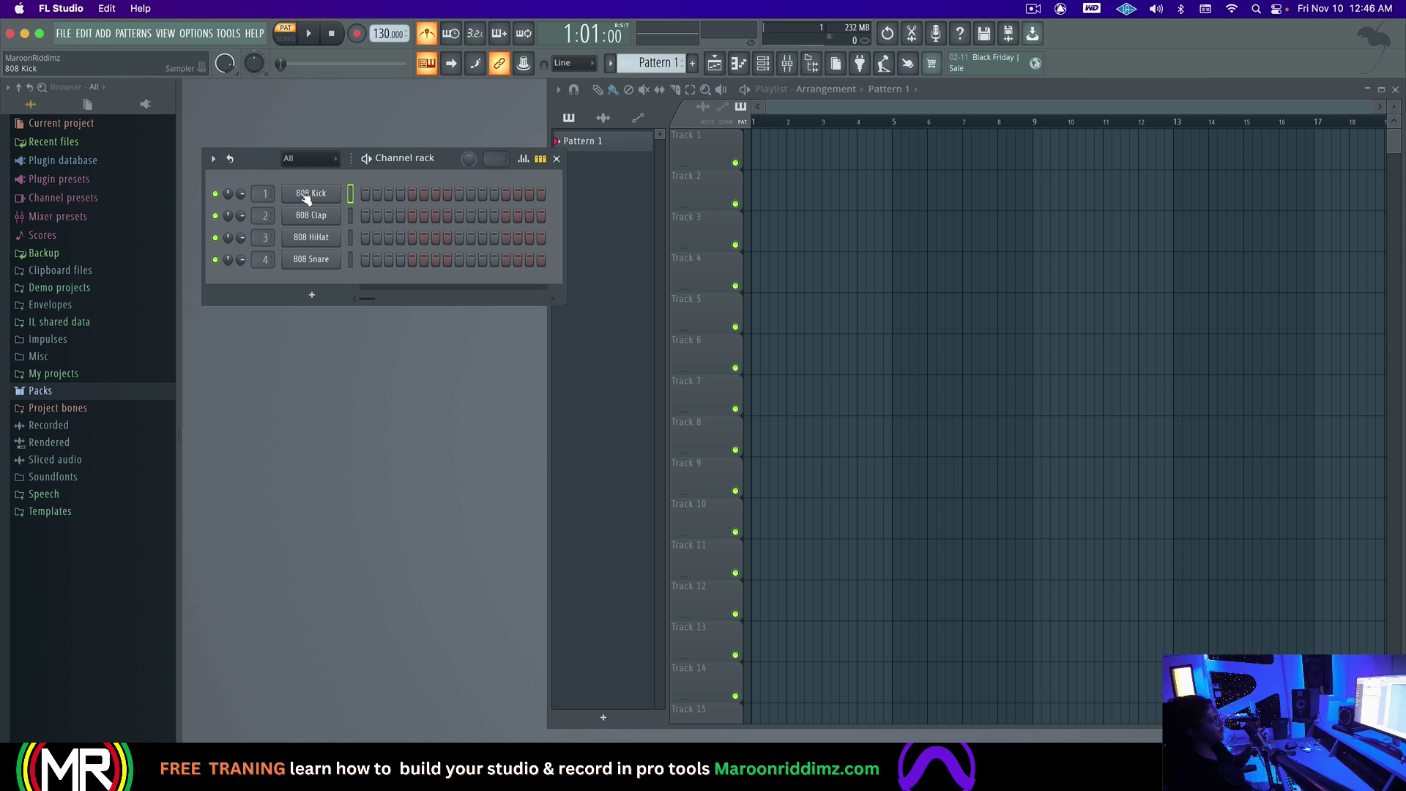
Step: Check the TRACK routing in the Sampler settings of the 808 Kick, Clap, HiHat and Snare channels
{"action": "left_click", "coordinate": [350, 217]}
{"action": "left_click", "coordinate": [322, 195]}
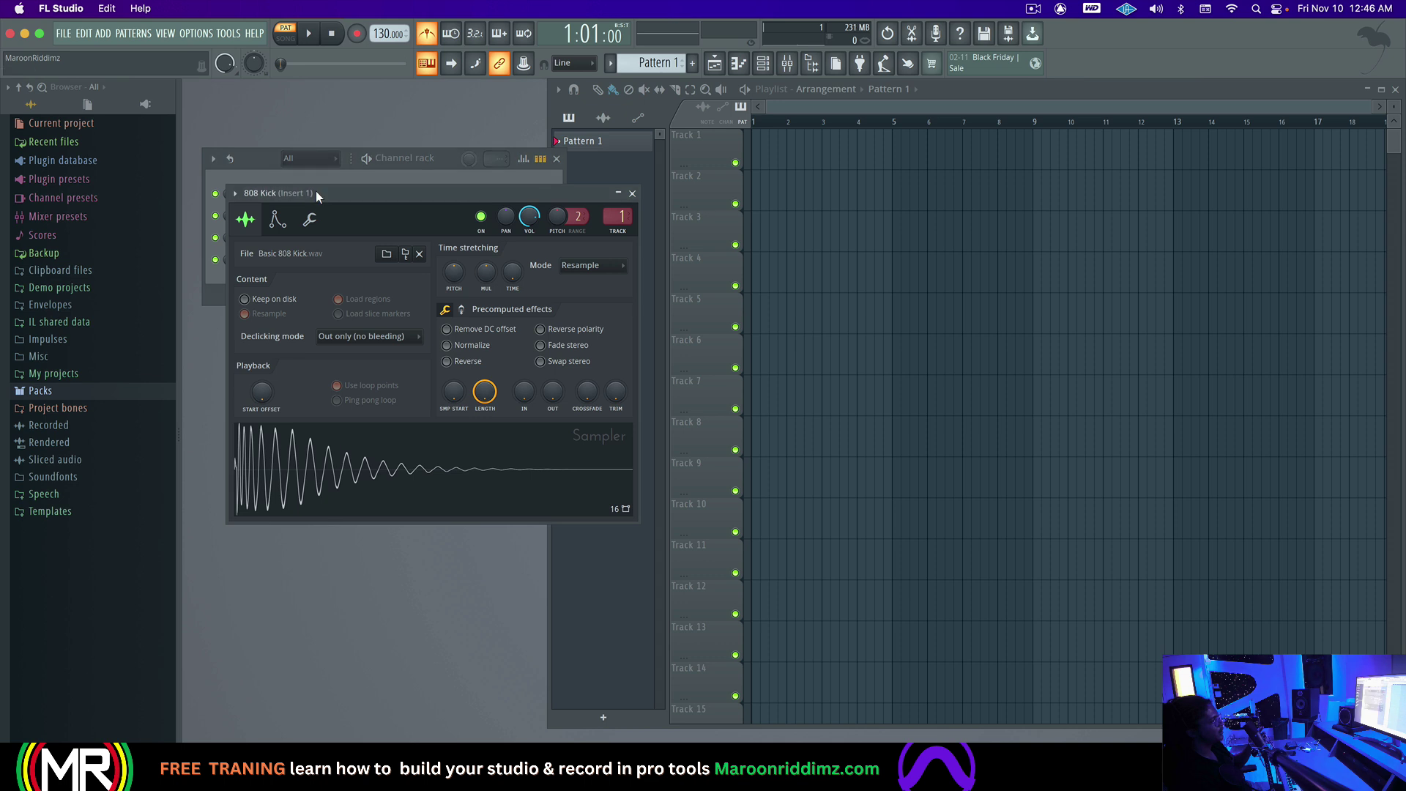
{"action": "left_click_drag", "start_coordinate": [329, 189], "coordinate": [358, 233]}
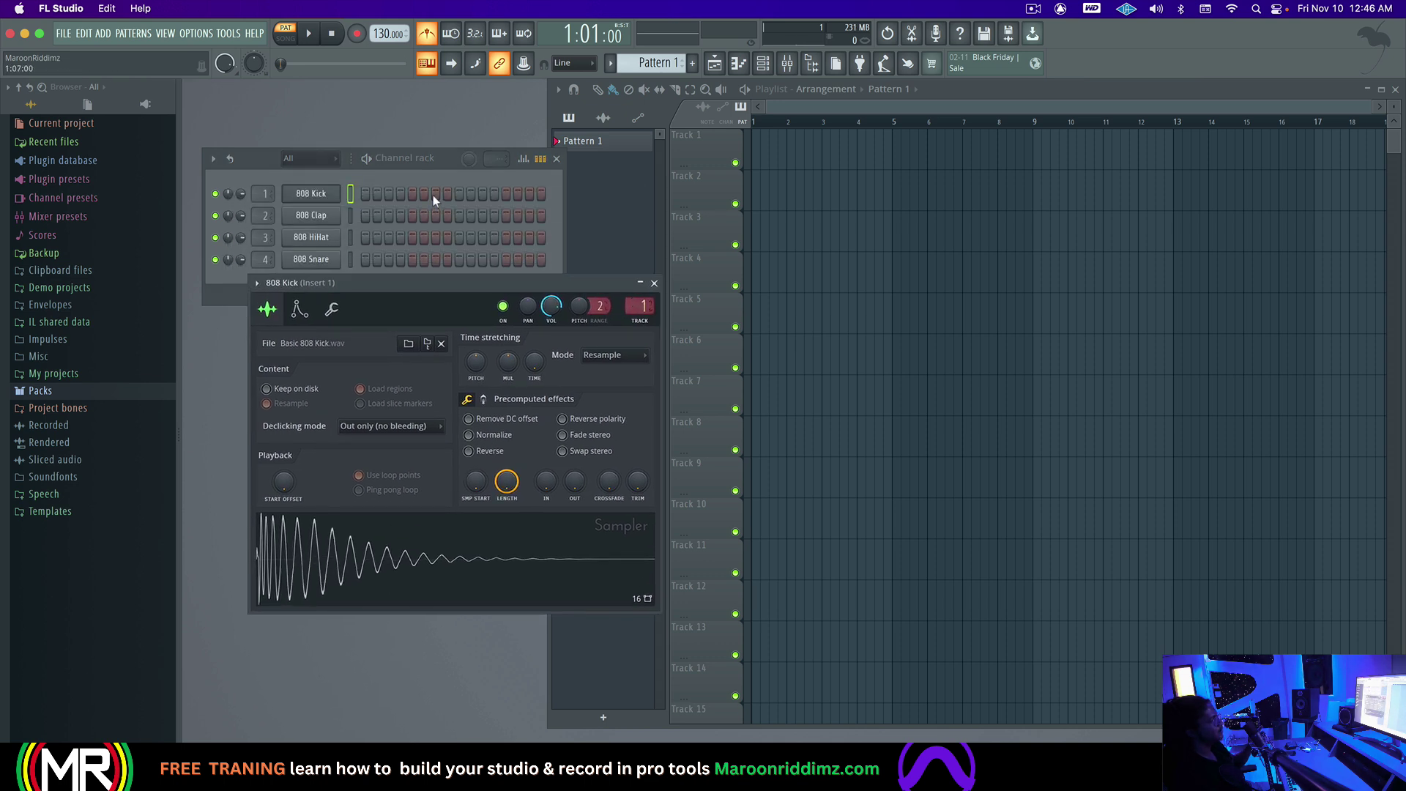
{"action": "key", "text": "Down"}
{"action": "left_click_drag", "start_coordinate": [455, 206], "coordinate": [427, 309]}
{"action": "left_click", "coordinate": [311, 237]}
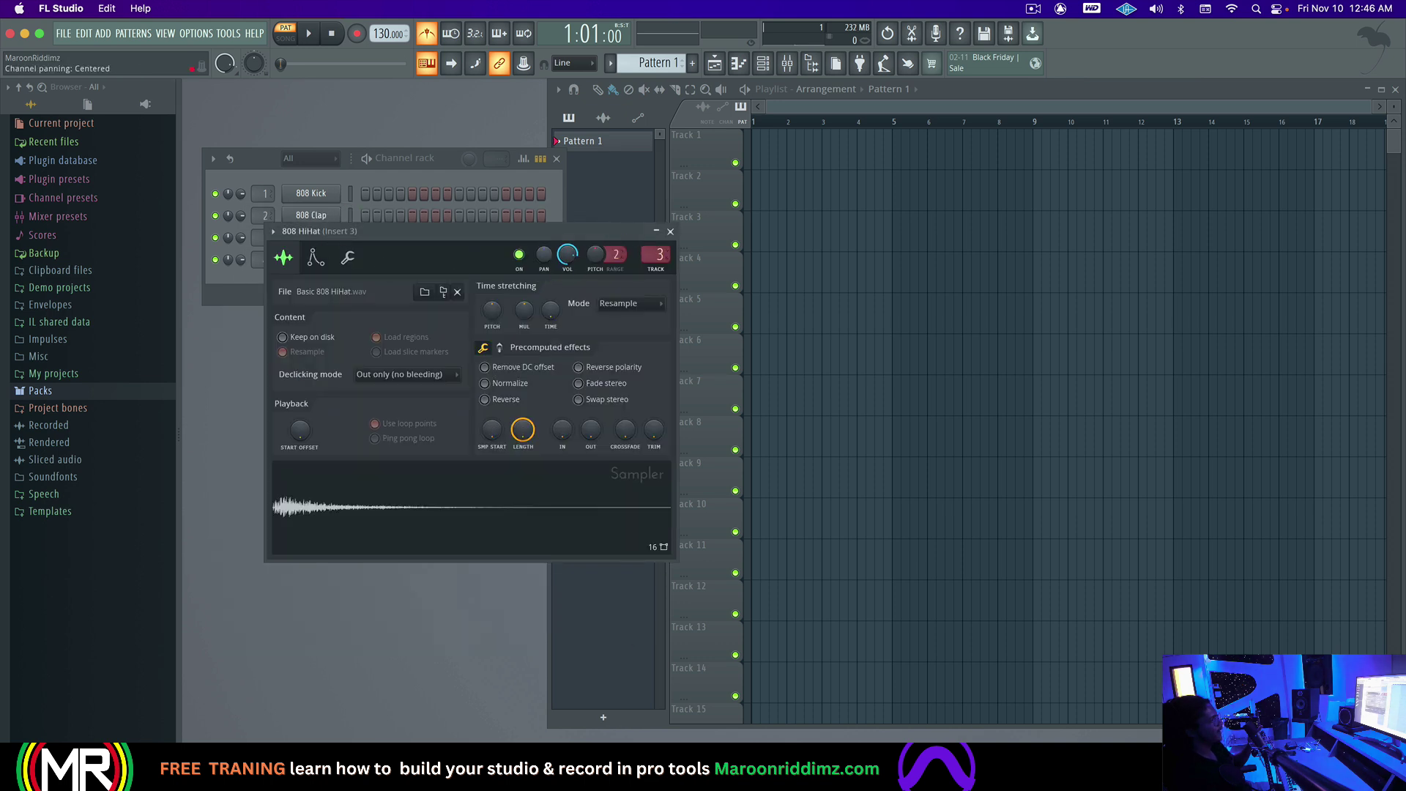
{"action": "left_click_drag", "start_coordinate": [538, 233], "coordinate": [562, 389]}
{"action": "left_click", "coordinate": [313, 261]}
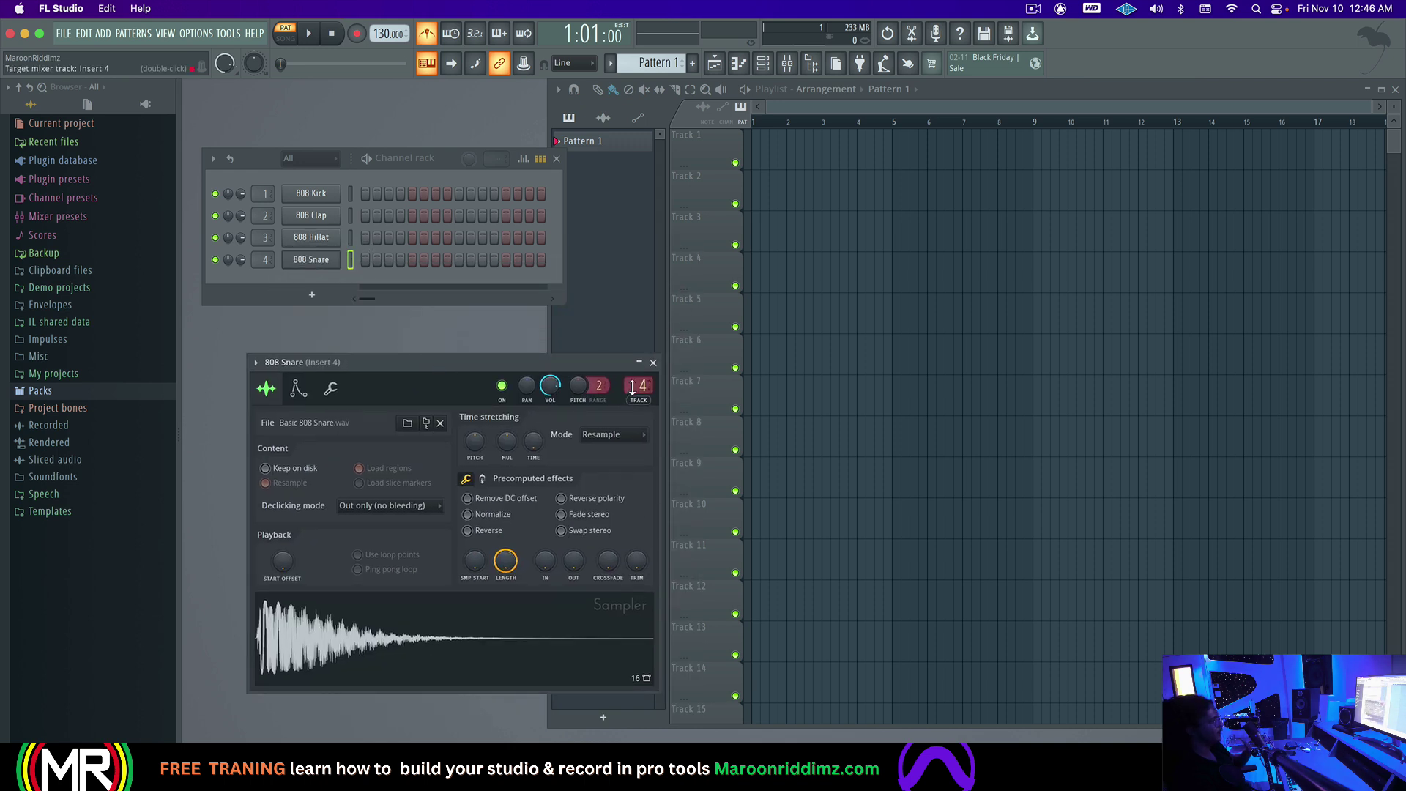
{"action": "scroll", "coordinate": [632, 388], "scroll_direction": "down", "scroll_amount": 4}
Step: Inspect mixer Inserts 2, 4 and 7 to confirm the drum routing, then close the Mixer
{"action": "double_click", "coordinate": [634, 384]}
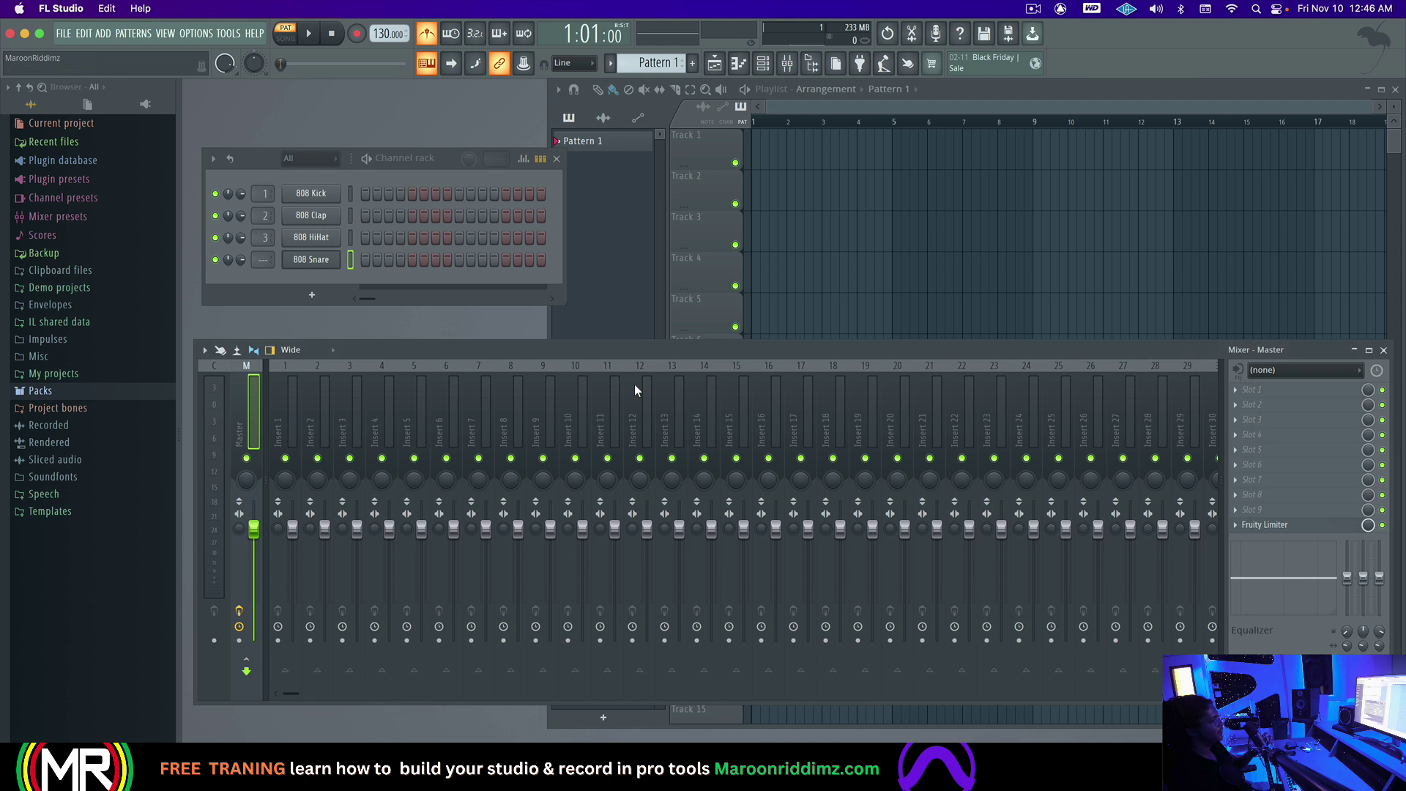
{"action": "left_click", "coordinate": [320, 407]}
{"action": "left_click", "coordinate": [391, 415]}
{"action": "key", "text": "Right"}
{"action": "key", "text": "Right"}
{"action": "key", "text": "Right"}
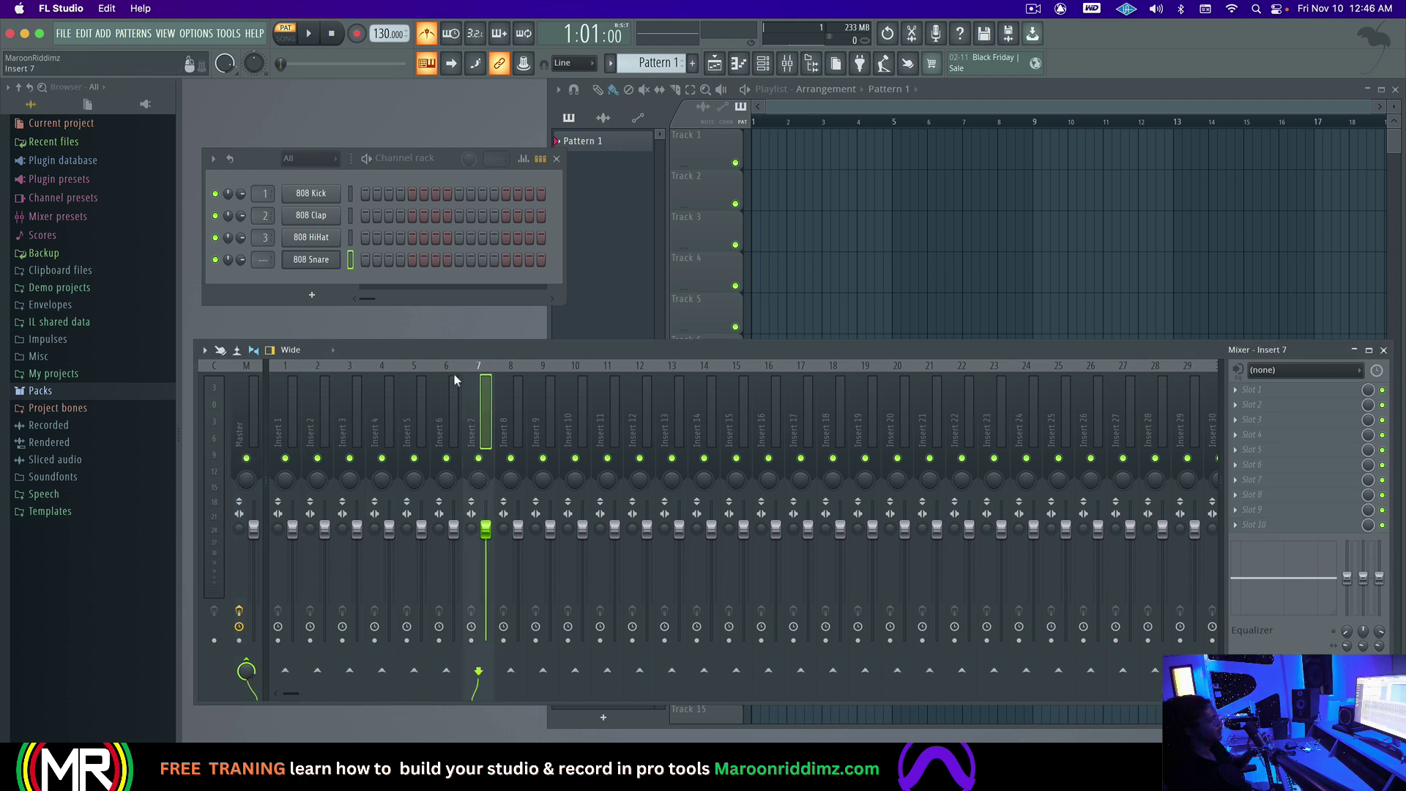
{"action": "left_click", "coordinate": [314, 276]}
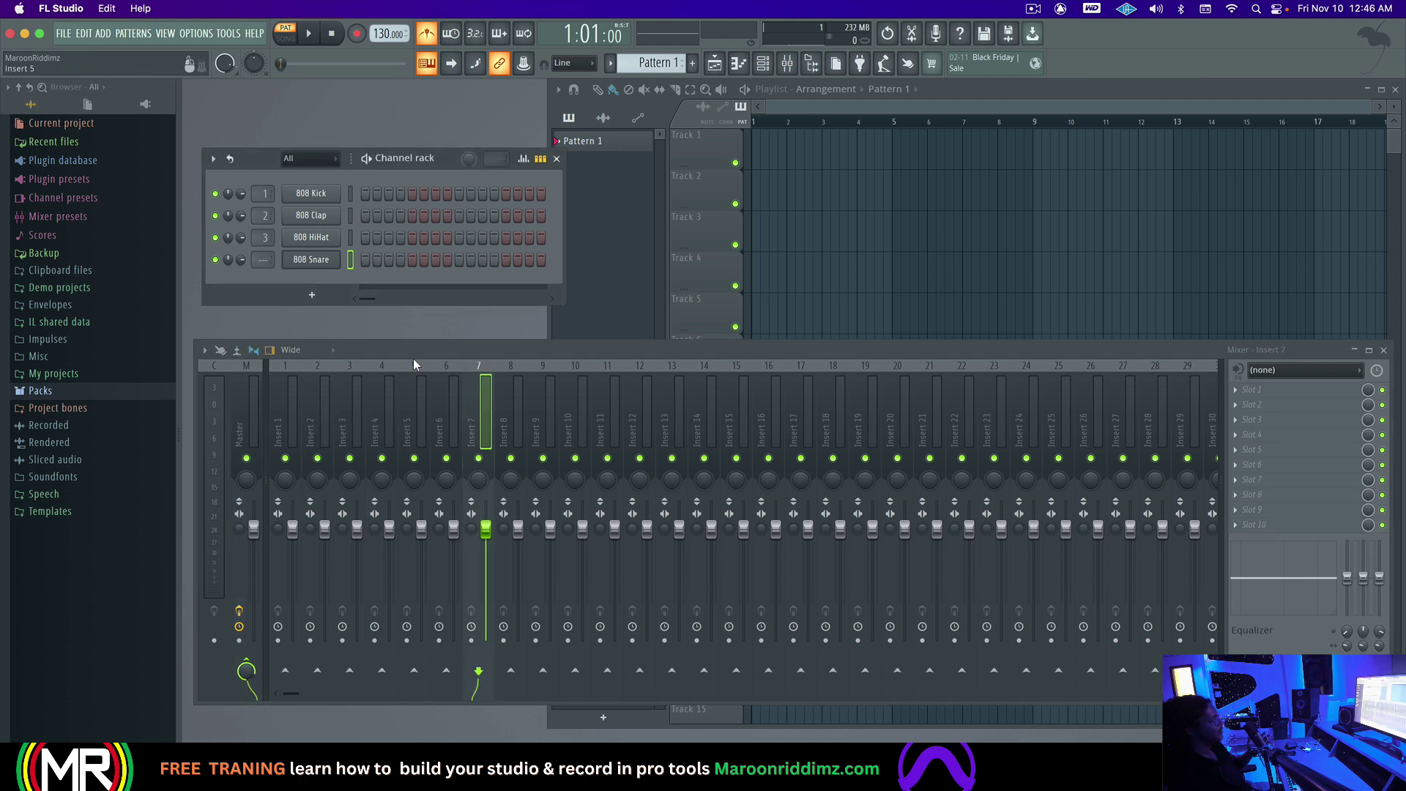
{"action": "left_click", "coordinate": [1383, 351]}
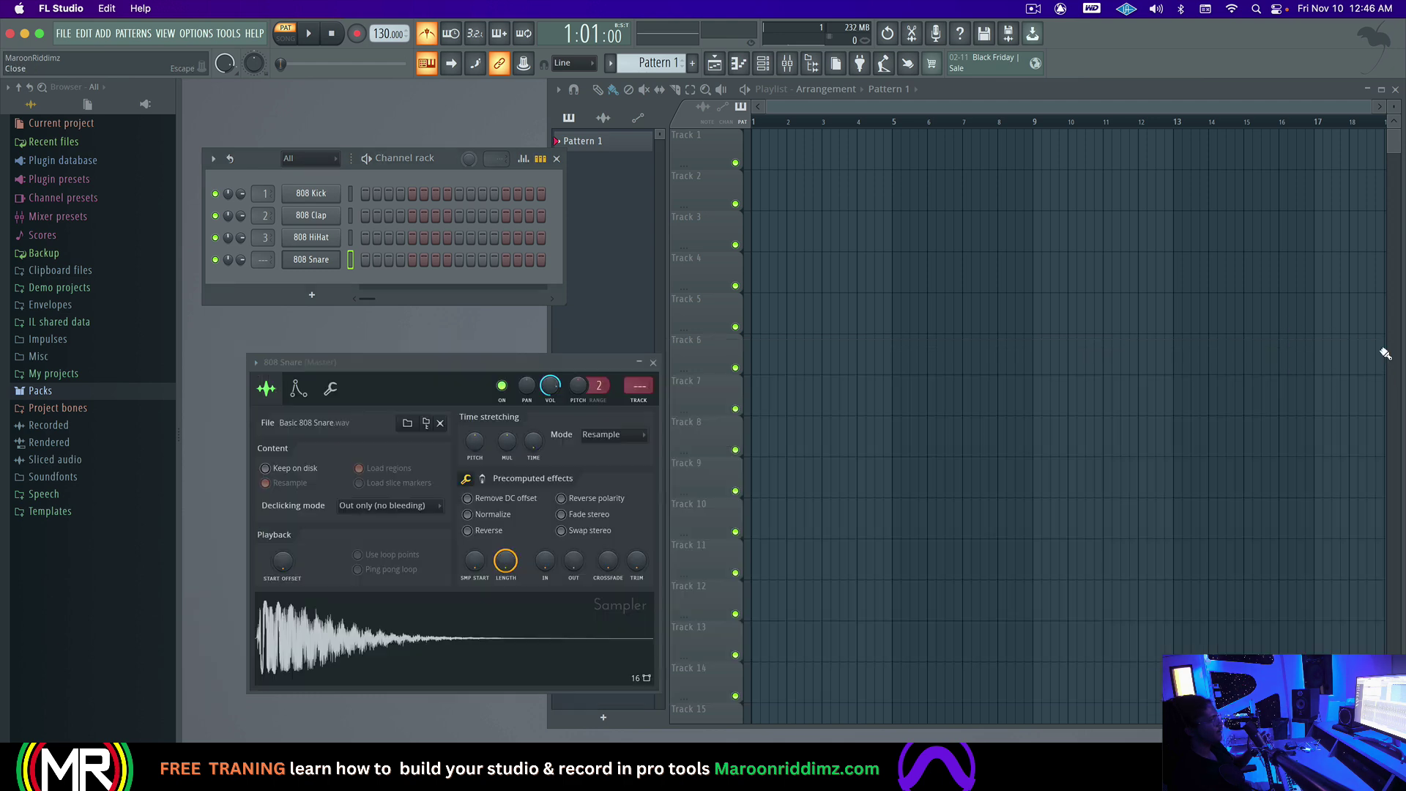
Step: Export the beat as a WAV file, untitled.wav, saved to the Desktop
{"action": "left_click", "coordinate": [64, 34]}
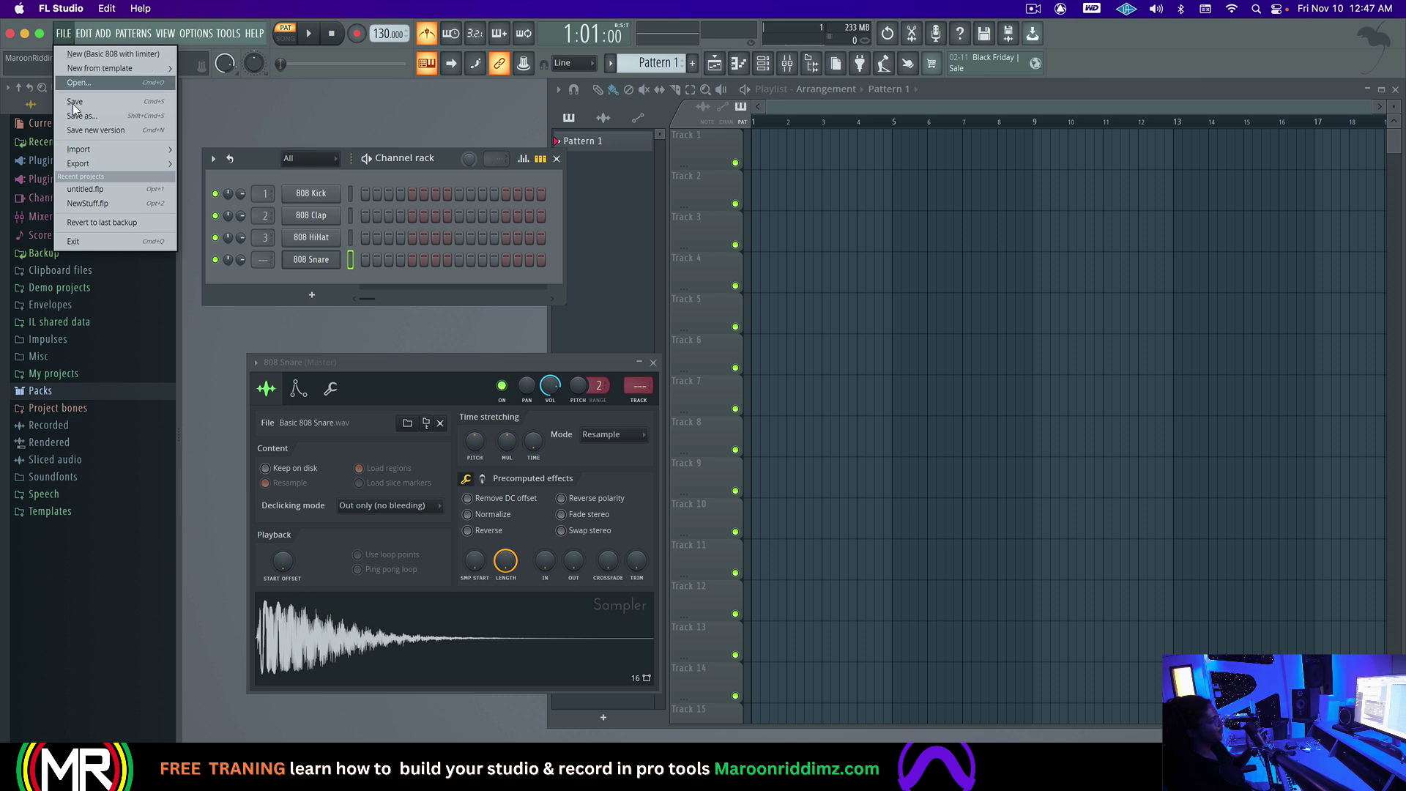
{"action": "mouse_move", "coordinate": [91, 159]}
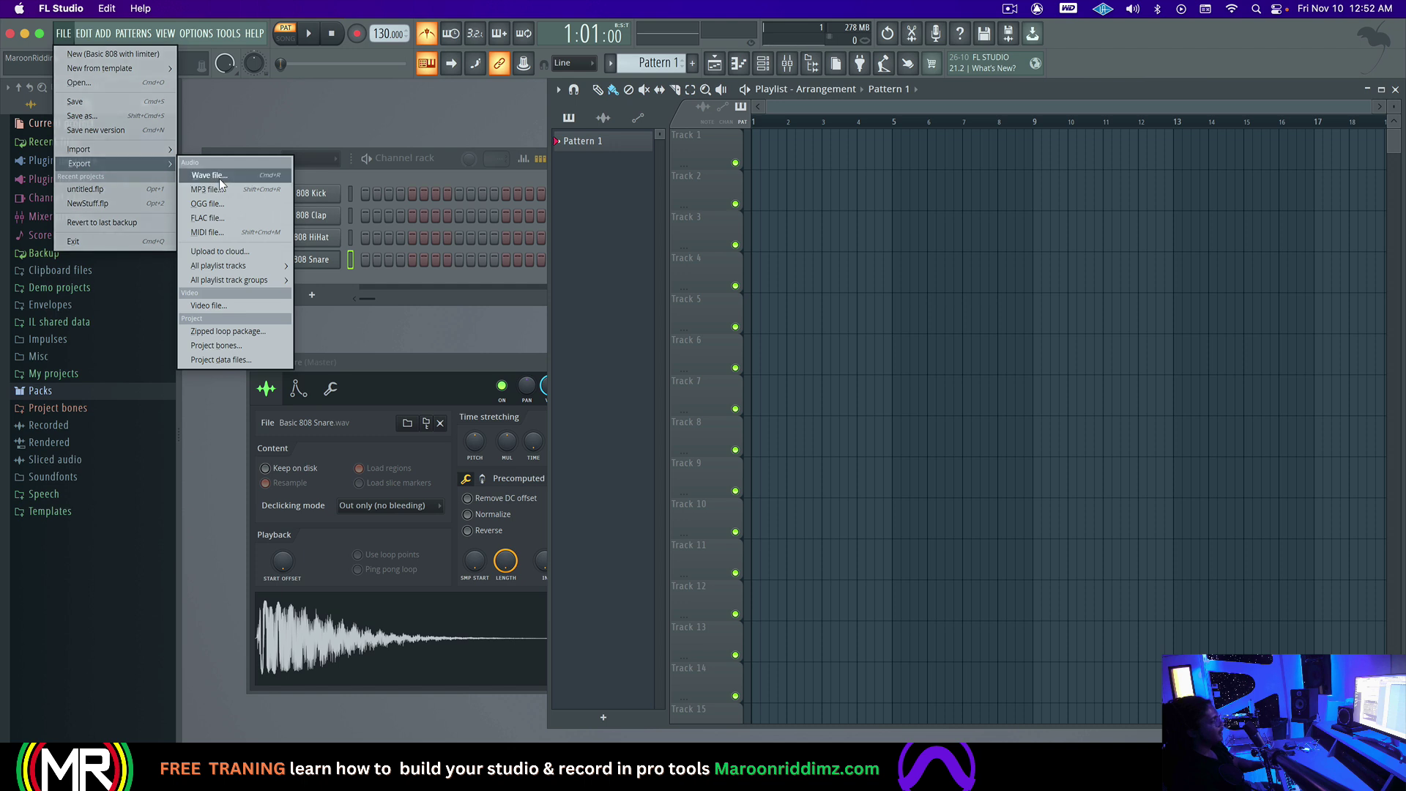
{"action": "left_click", "coordinate": [226, 174]}
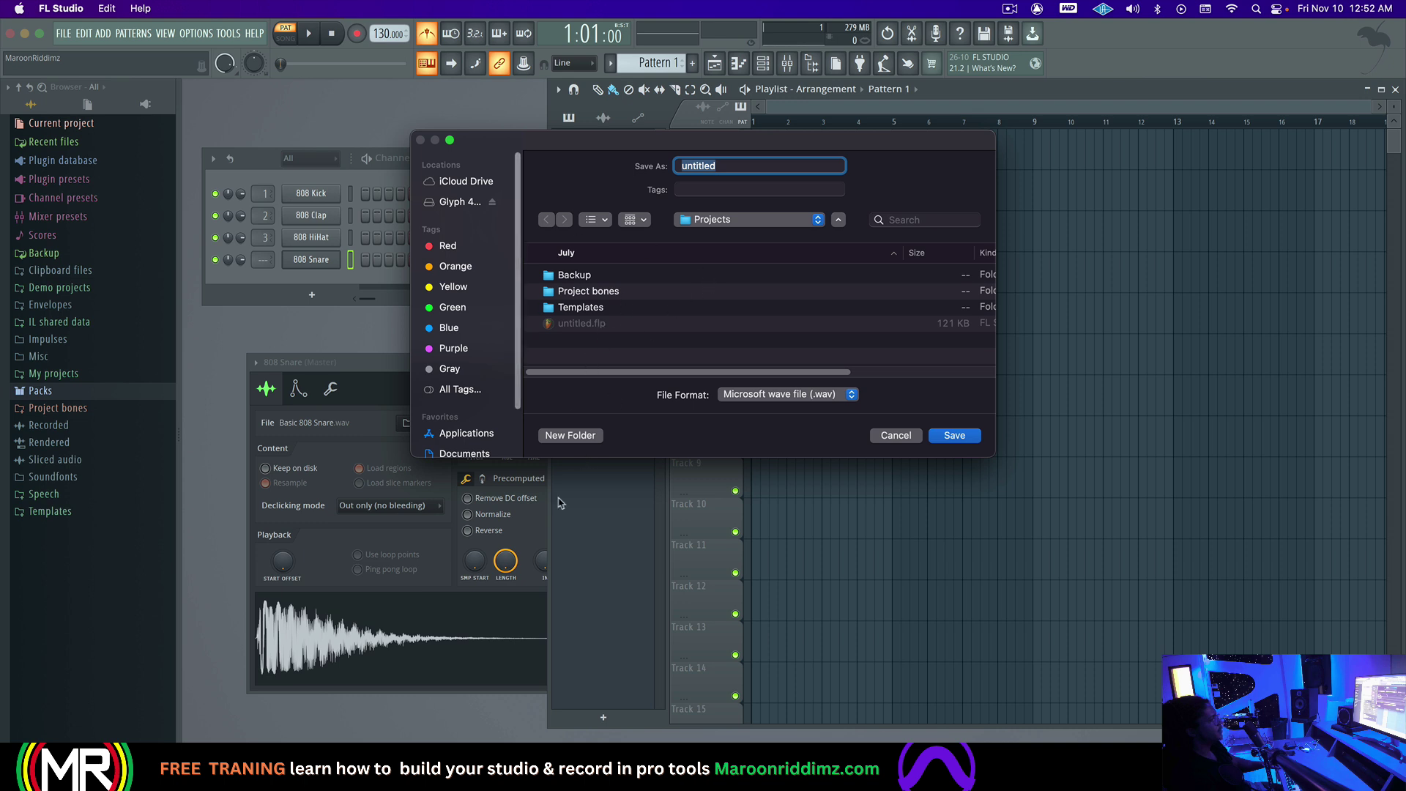
{"action": "scroll", "coordinate": [473, 427], "scroll_direction": "down", "scroll_amount": 2}
{"action": "left_click", "coordinate": [474, 420]}
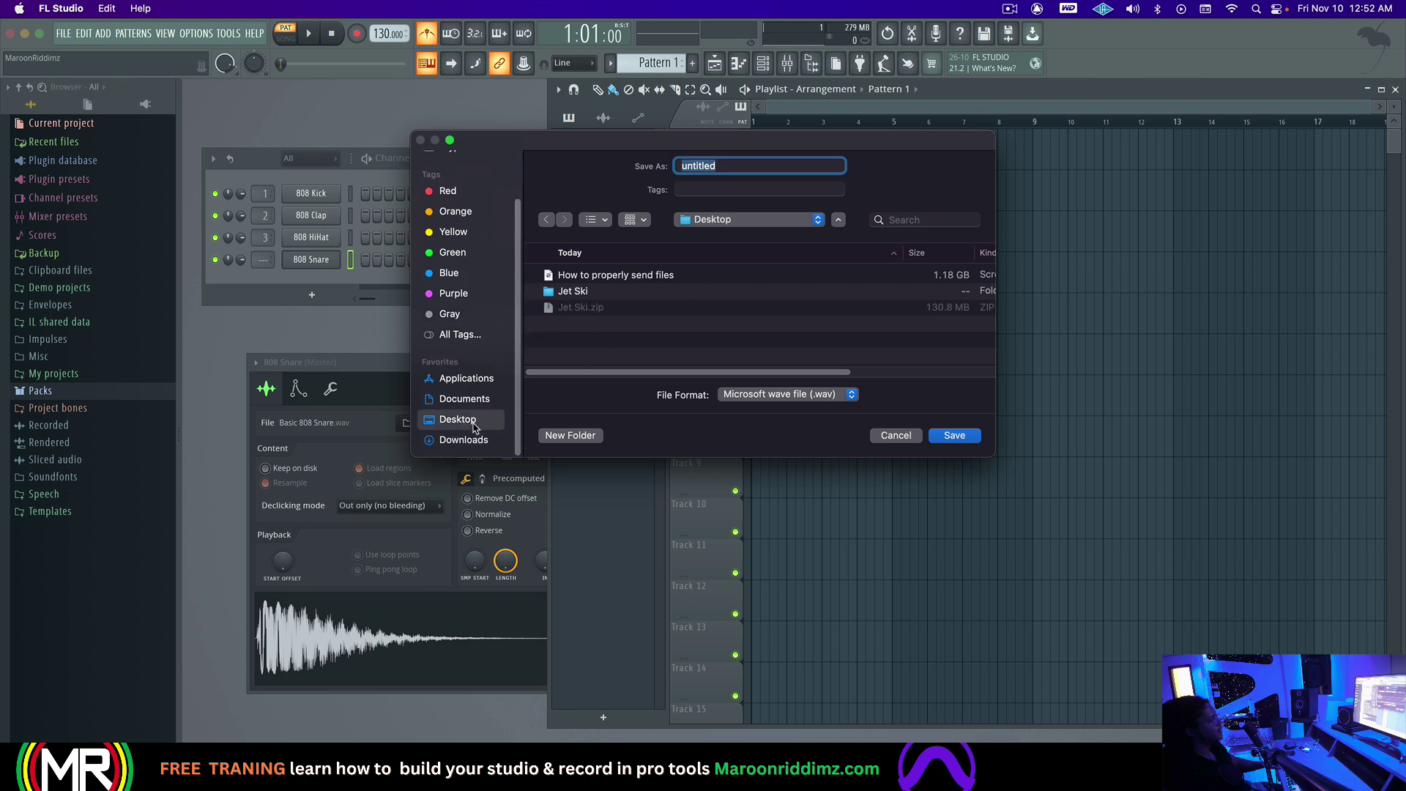
{"action": "left_click", "coordinate": [953, 436]}
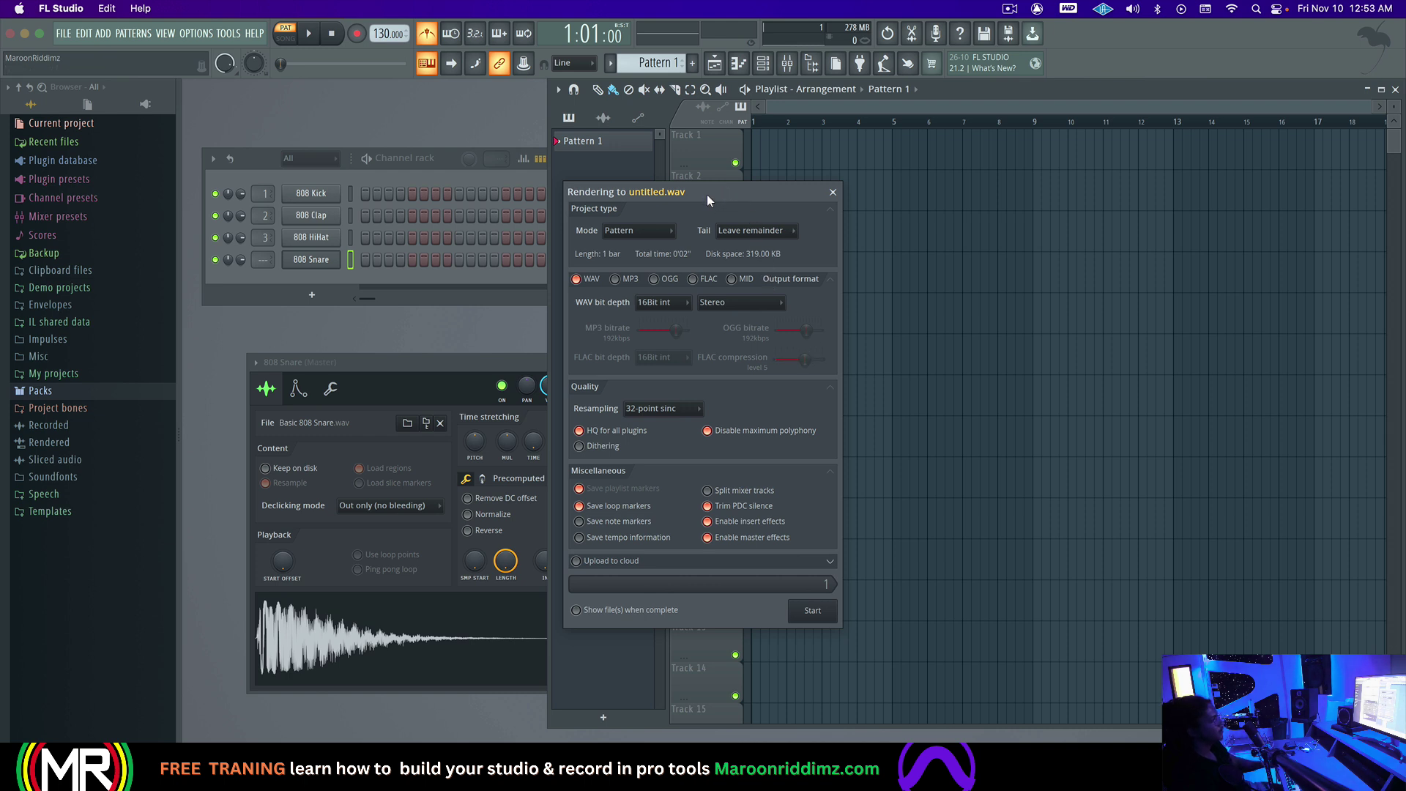
Step: Switch on Split mixer tracks so each mixer track renders as its own WAV stem
{"action": "left_click_drag", "start_coordinate": [706, 195], "coordinate": [706, 197]}
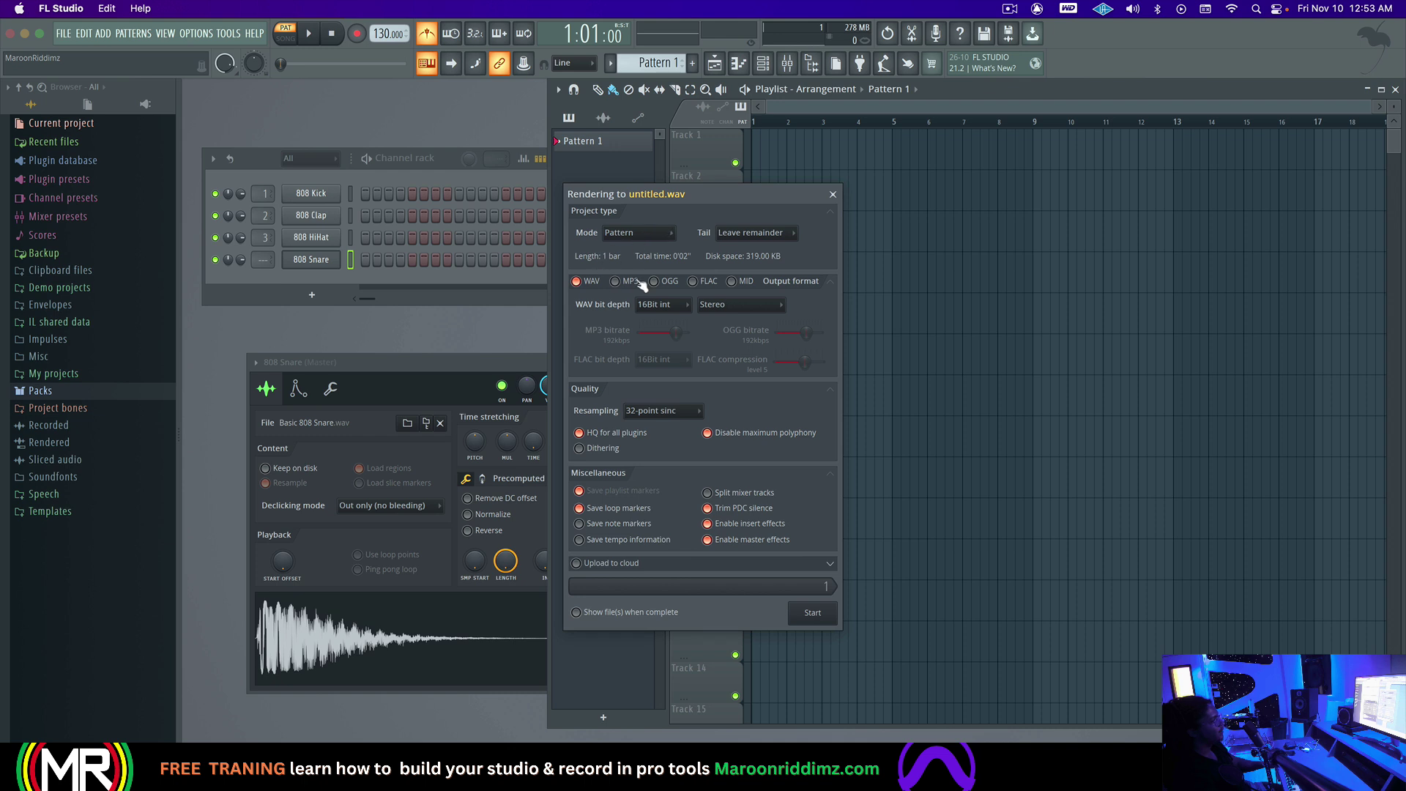
{"action": "left_click", "coordinate": [720, 495]}
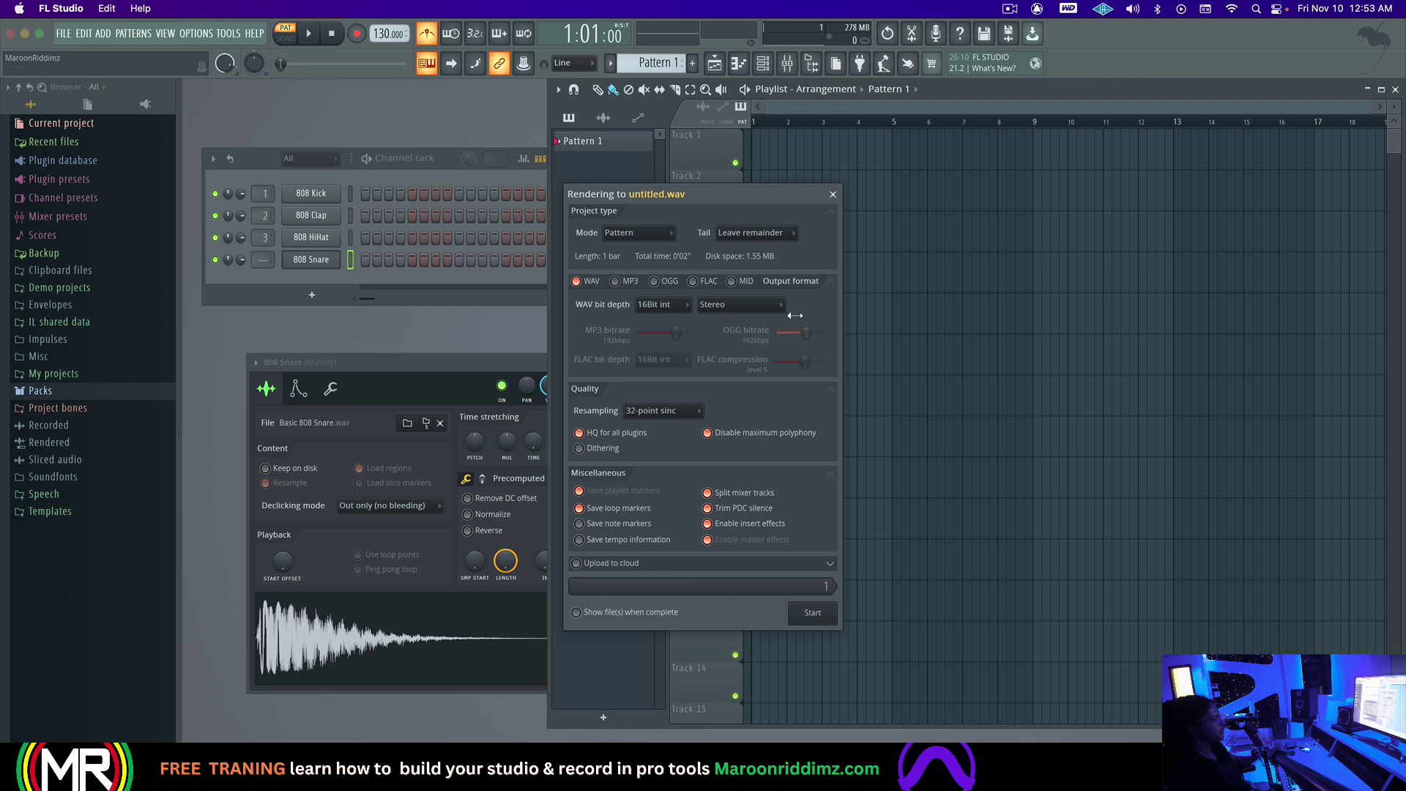
{"action": "left_click", "coordinate": [833, 195]}
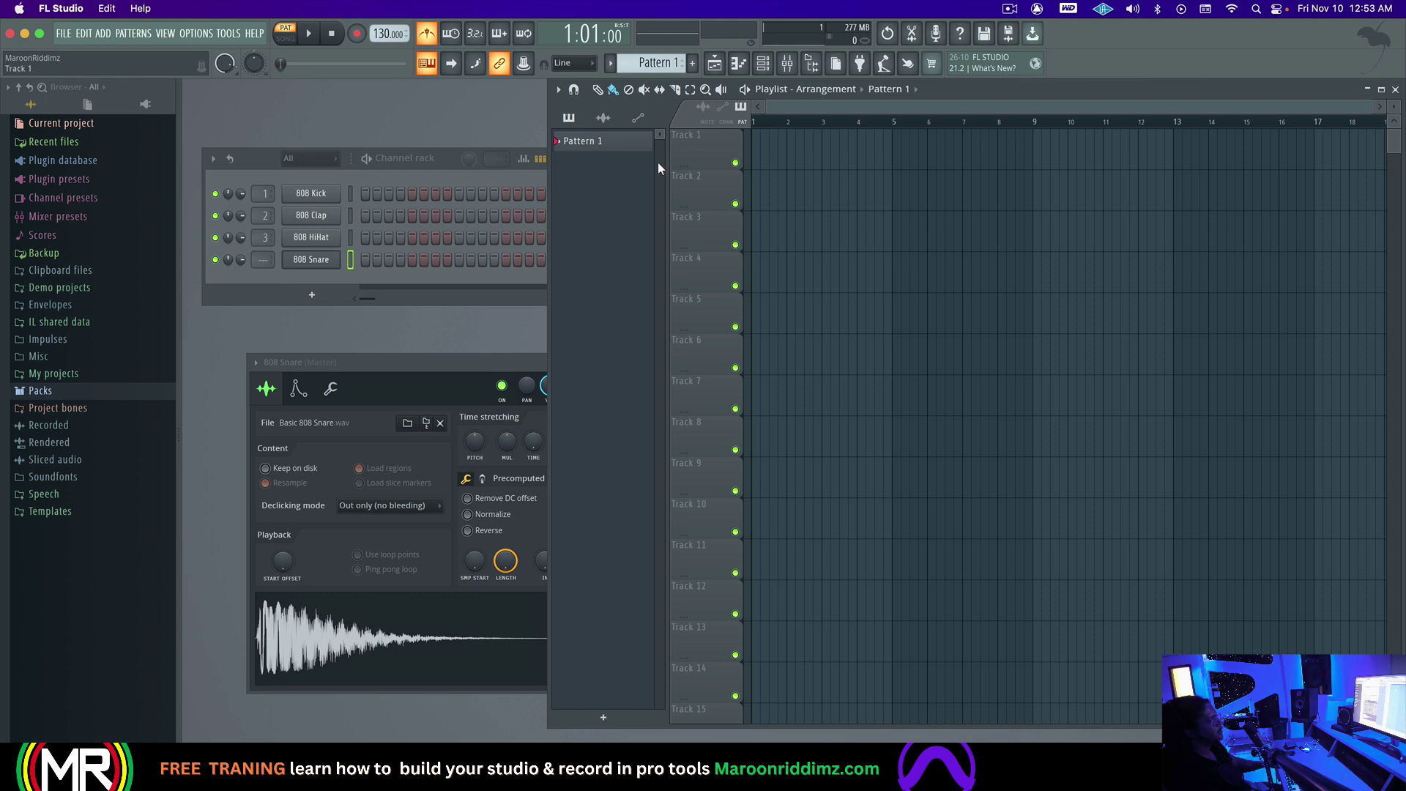